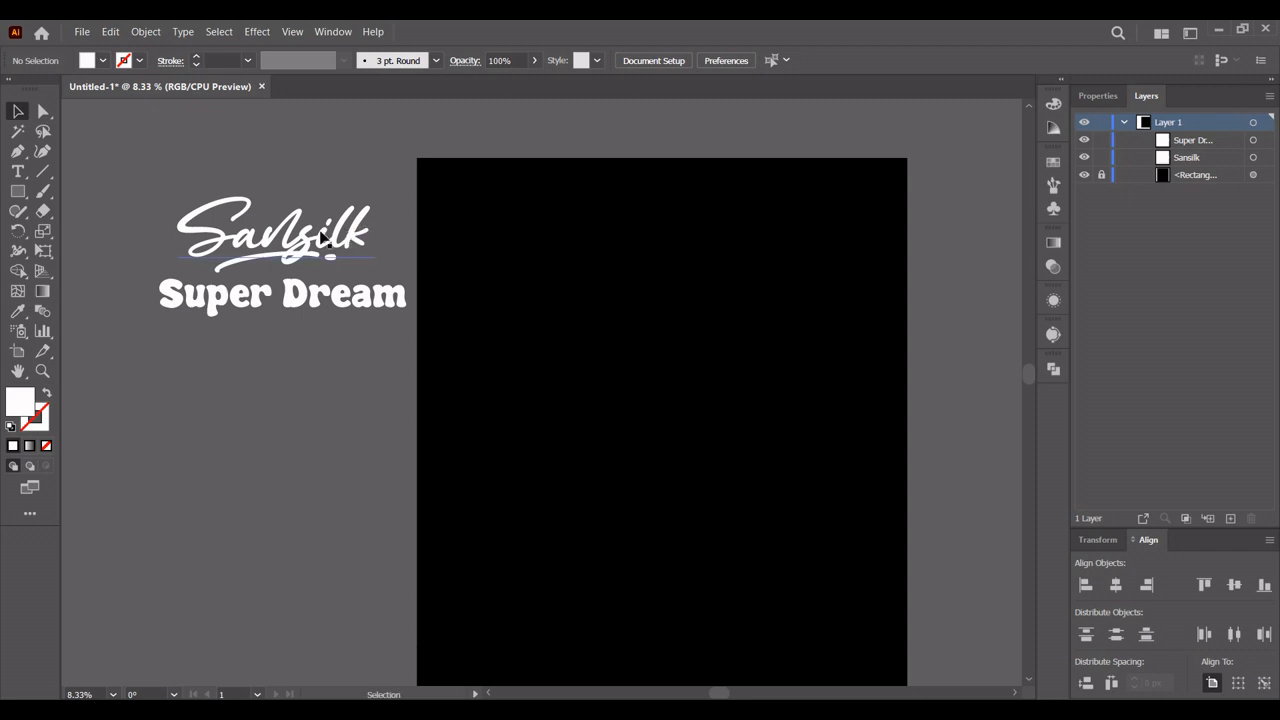
Step: Duplicate the script "Sansilk" text onto the black artboard and change the copy's wording to "coolest"
{"action": "left_click_drag", "start_coordinate": [325, 240], "coordinate": [686, 259]}
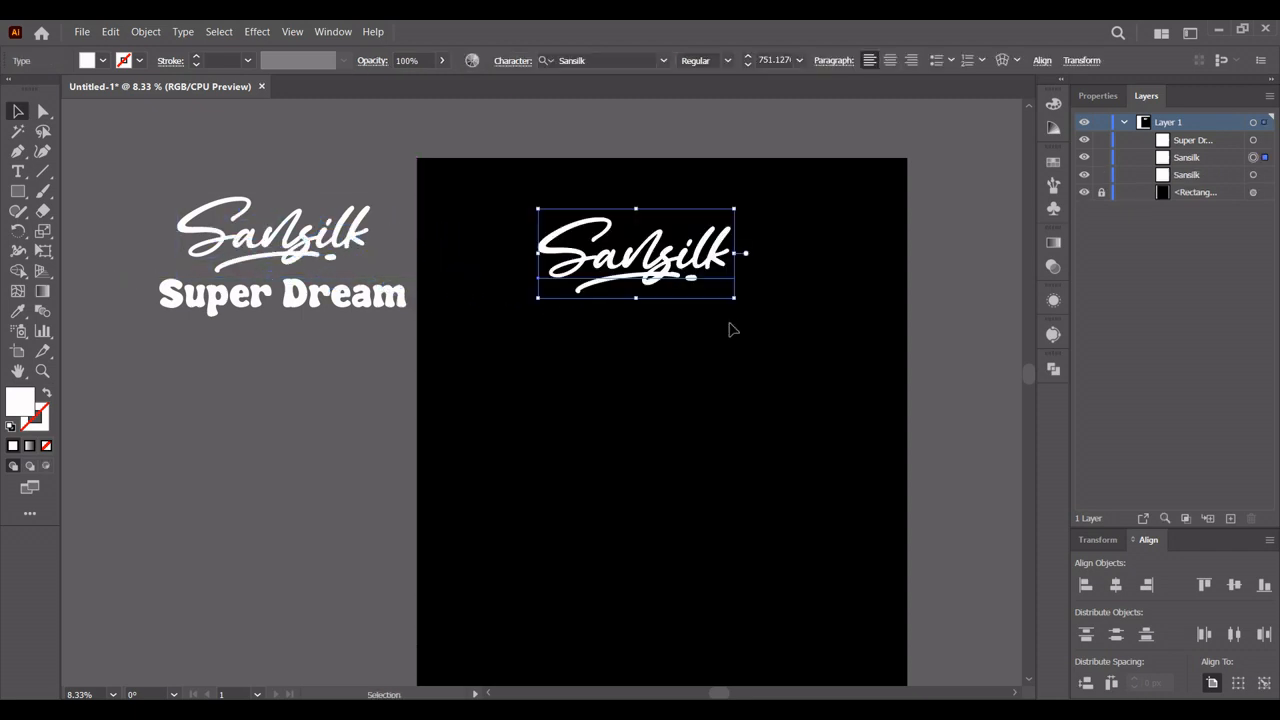
{"action": "double_click", "coordinate": [627, 260]}
{"action": "left_click", "coordinate": [628, 260]}
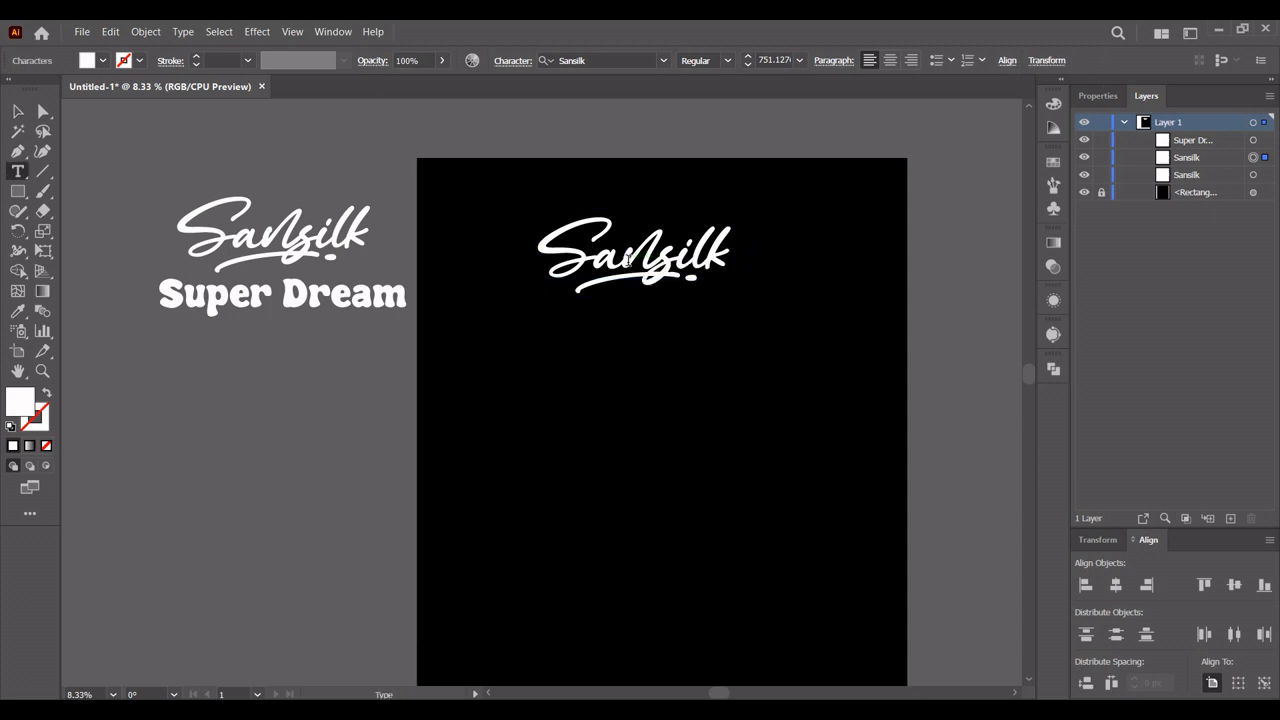
{"action": "key", "text": "Caps_Lock"}
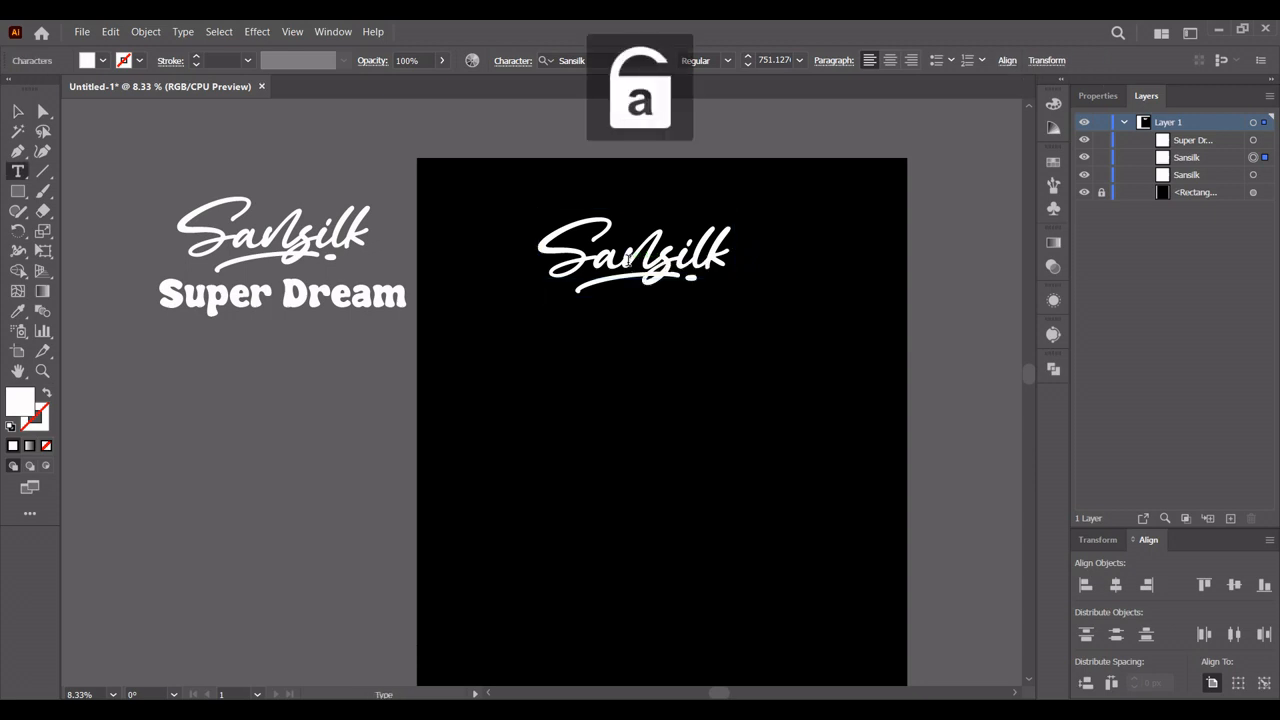
{"action": "type", "text": "cool"}
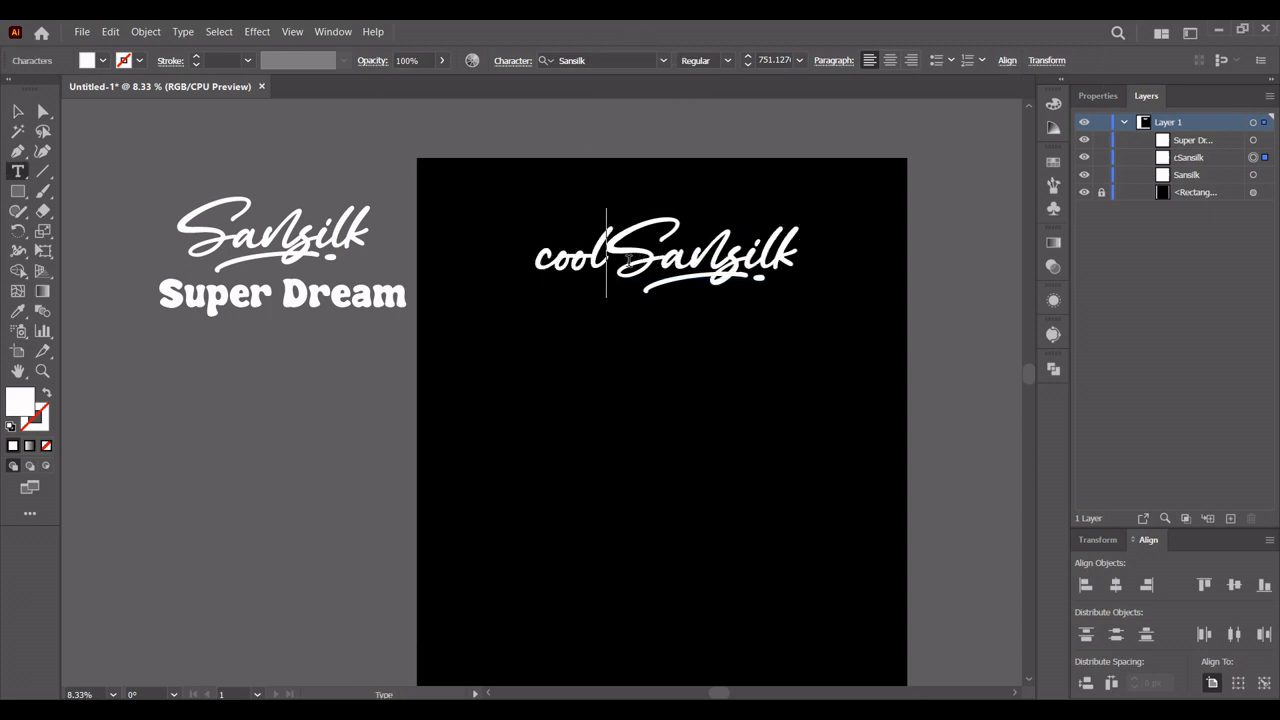
{"action": "type", "text": "est"}
{"action": "key", "text": "Delete"}
{"action": "key", "text": "Delete"}
{"action": "key", "text": "Delete"}
{"action": "key", "text": "Delete"}
{"action": "key", "text": "Delete"}
{"action": "key", "text": "Delete"}
{"action": "key", "text": "Delete"}
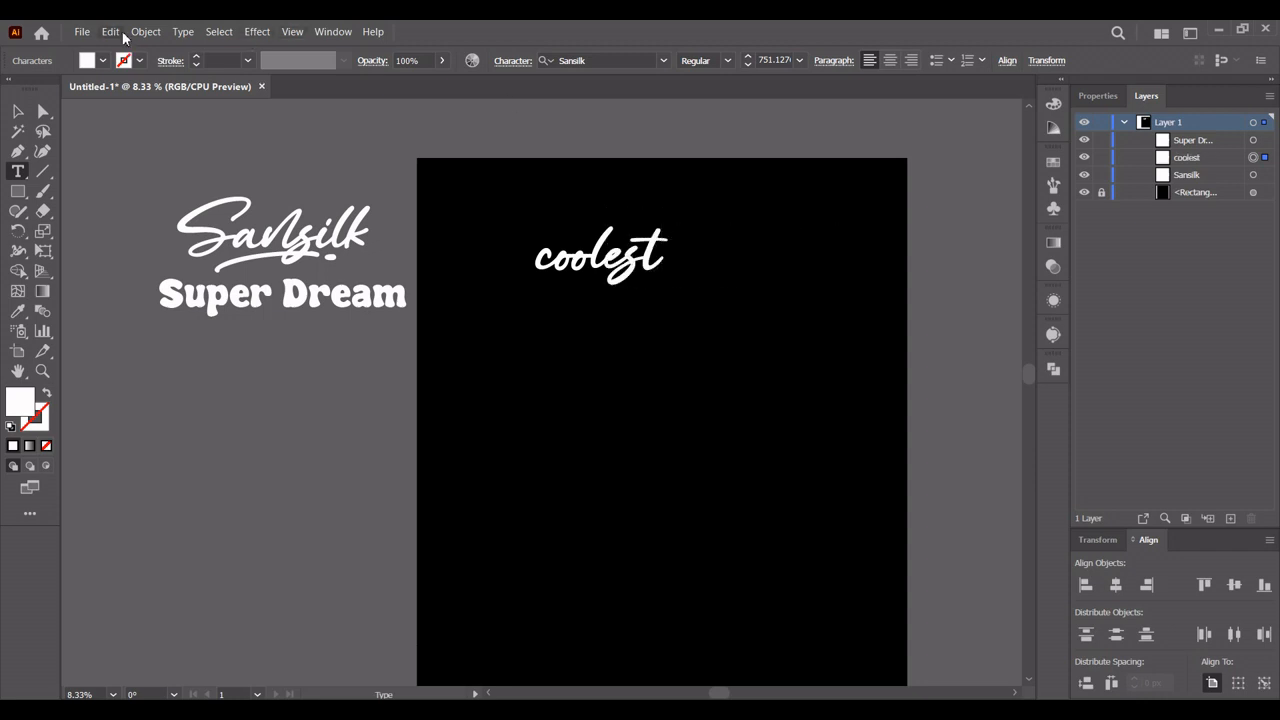
{"action": "left_click", "coordinate": [19, 111]}
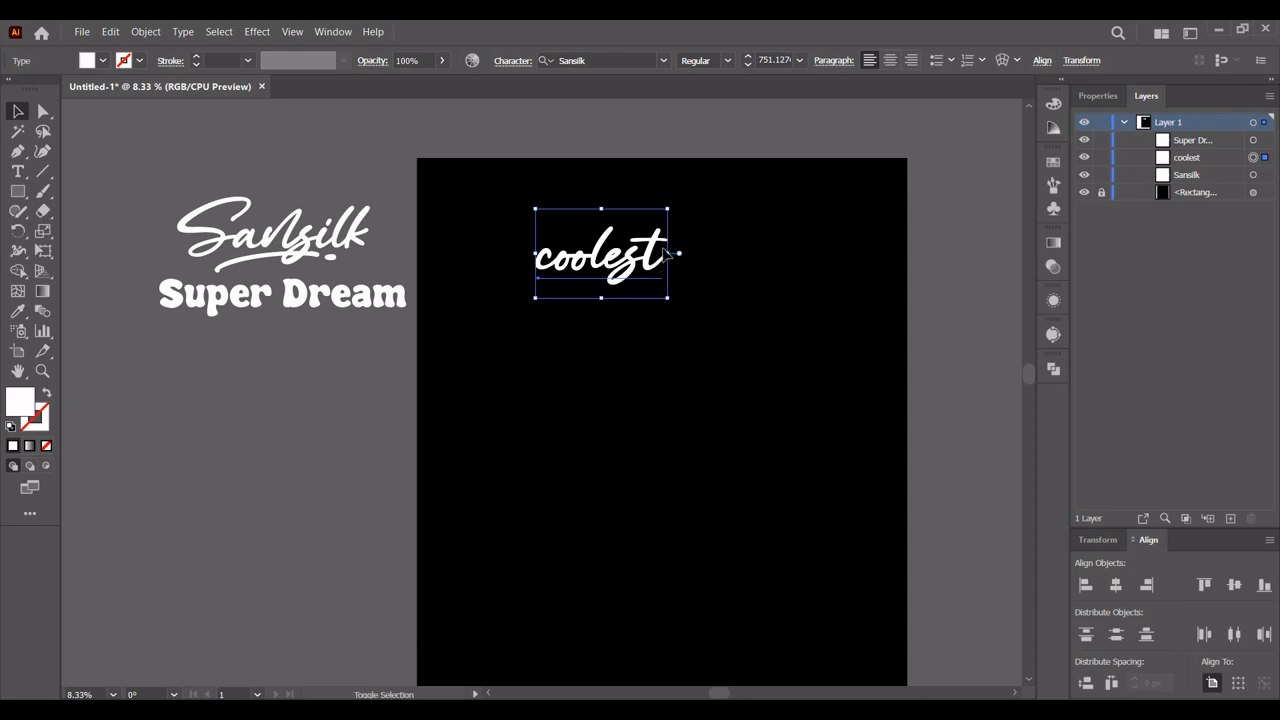
Step: Enlarge the "coolest" text and position it centrally near the top of the black artboard
{"action": "left_click_drag", "start_coordinate": [667, 253], "coordinate": [721, 253]}
{"action": "left_click_drag", "start_coordinate": [664, 267], "coordinate": [709, 269]}
{"action": "left_click", "coordinate": [654, 366]}
Step: Duplicate the "Super Dream" text below "coolest" on the artboard and replace the copy's wording with "MAMA"
{"action": "left_click_drag", "start_coordinate": [407, 298], "coordinate": [731, 340]}
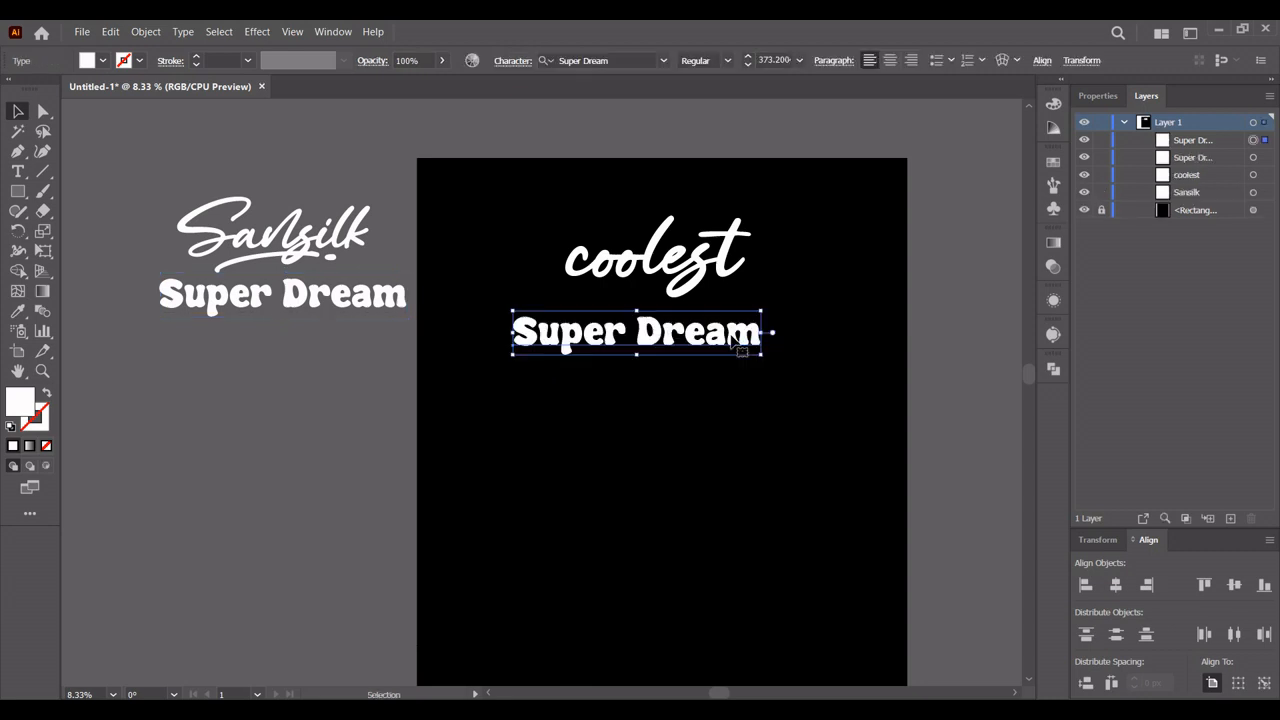
{"action": "key", "text": "t"}
{"action": "left_click", "coordinate": [740, 336]}
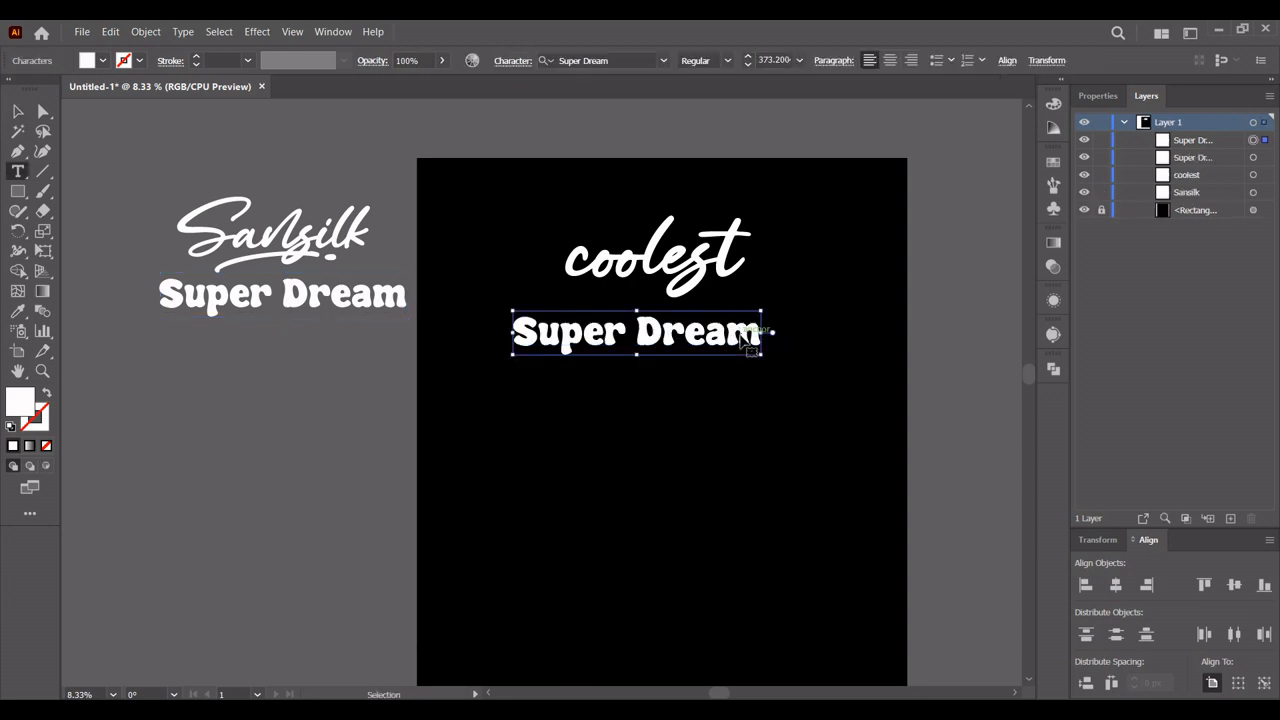
{"action": "key", "text": "ctrl+a"}
{"action": "key", "text": "Caps_Lock"}
{"action": "type", "text": "MAMA"}
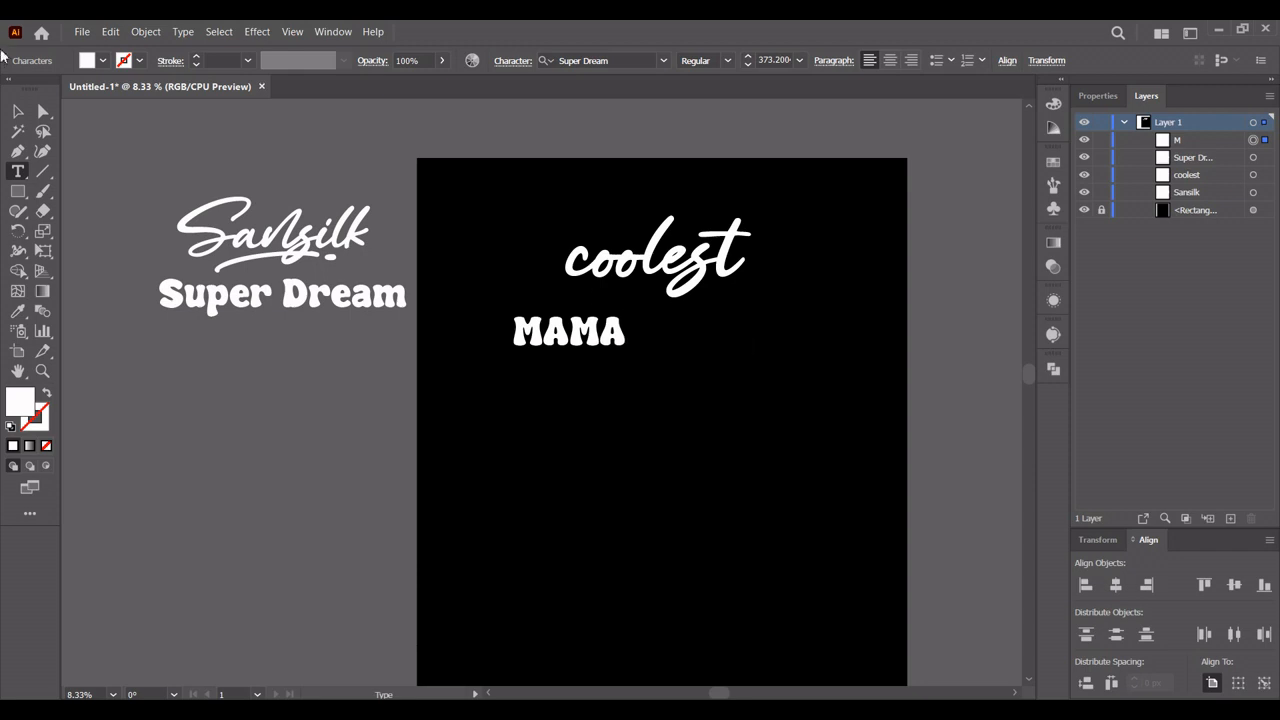
Step: Enlarge "MAMA" until it is wider than "coolest" and place it directly beneath that word
{"action": "left_click", "coordinate": [18, 111]}
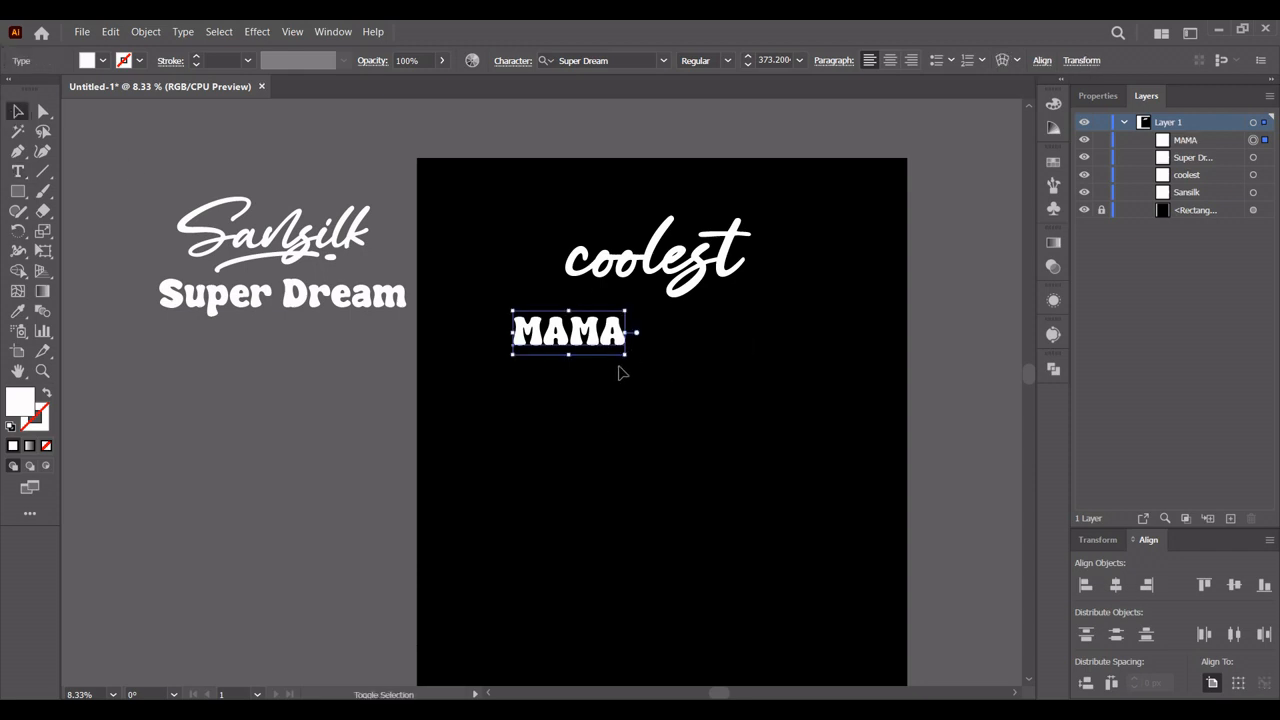
{"action": "left_click_drag", "start_coordinate": [624, 356], "coordinate": [767, 428]}
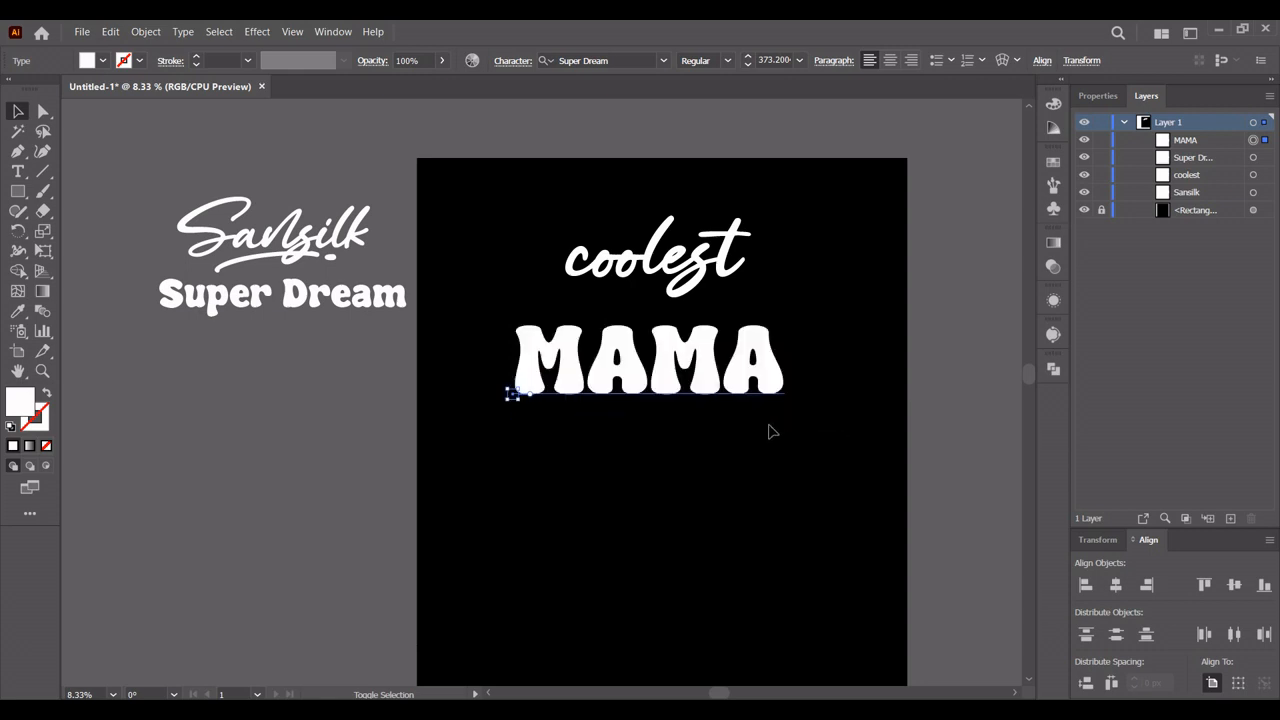
{"action": "left_click_drag", "start_coordinate": [735, 384], "coordinate": [754, 361]}
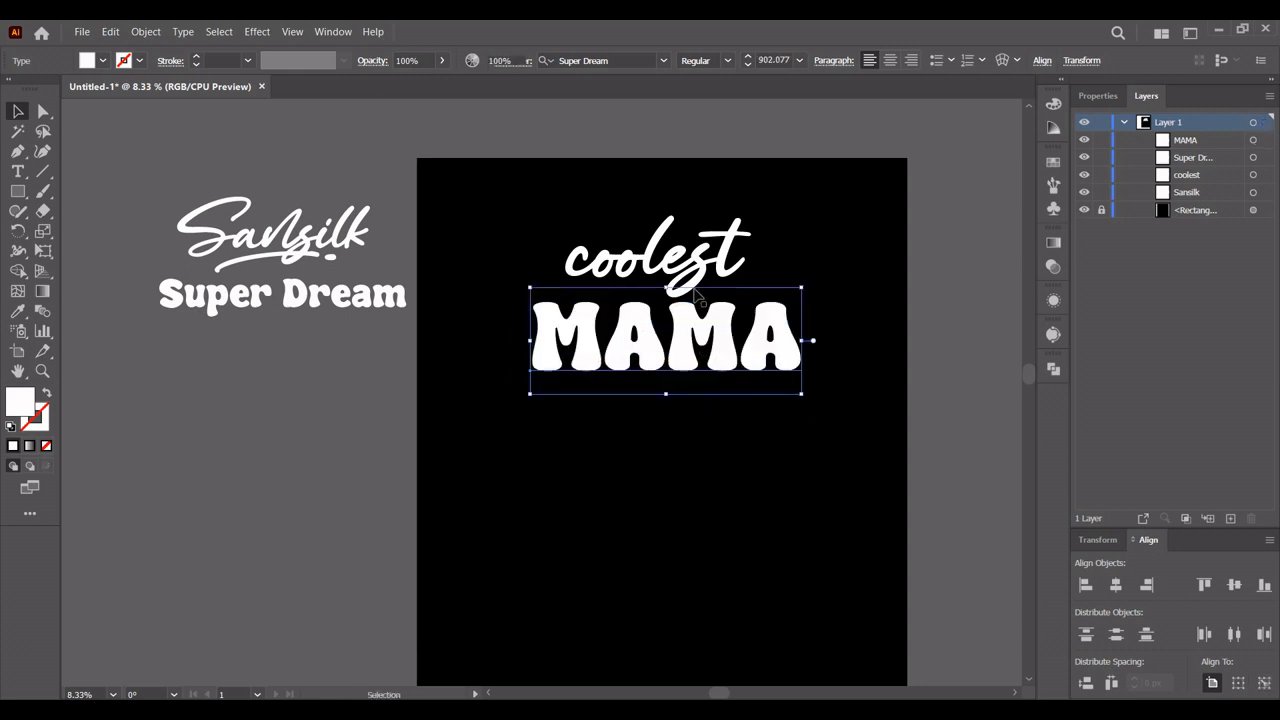
{"action": "left_click", "coordinate": [699, 284]}
{"action": "left_click_drag", "start_coordinate": [697, 262], "coordinate": [727, 408]}
{"action": "left_click", "coordinate": [831, 406]}
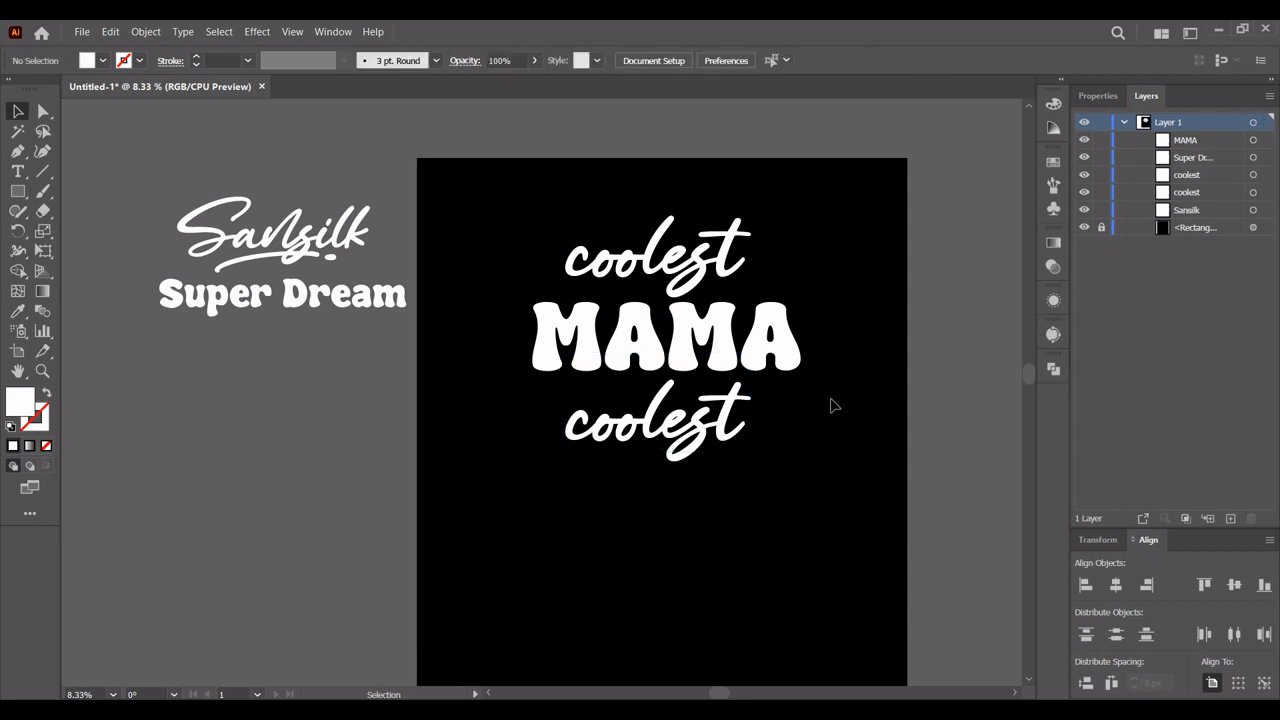
{"action": "key", "text": "ctrl+z"}
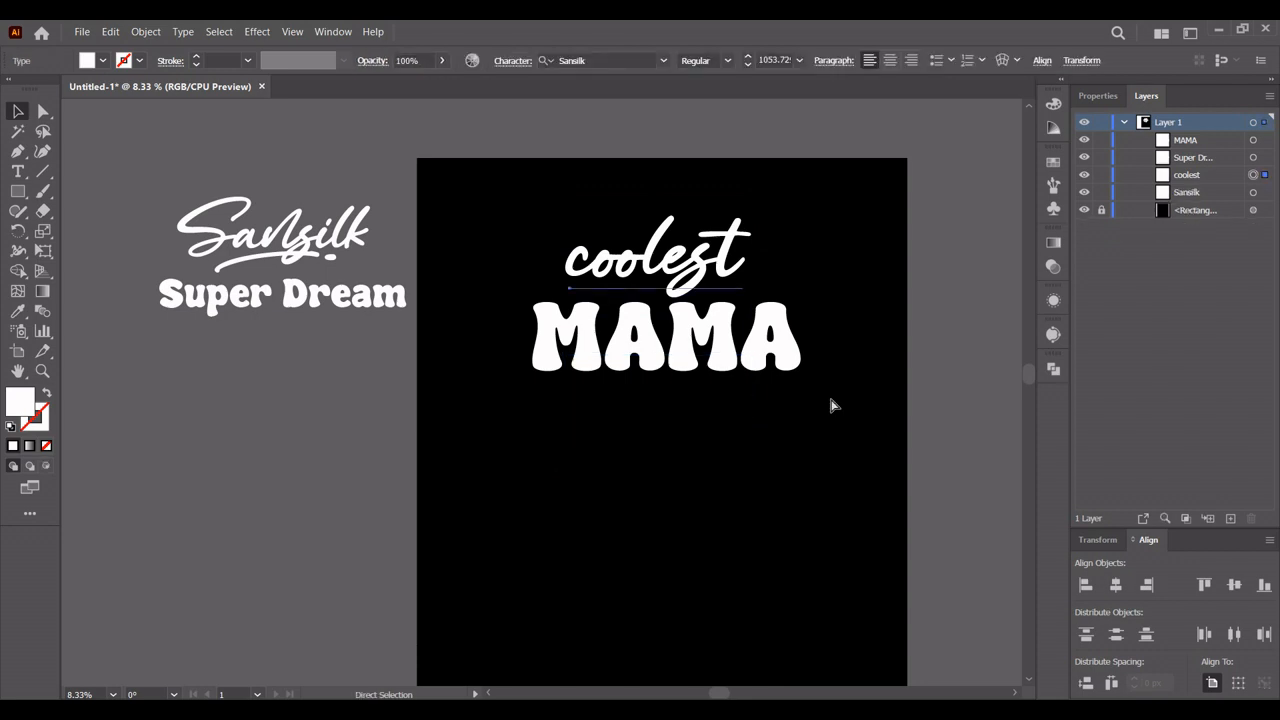
Step: Duplicate "MAMA" directly below itself, change the copy's wording to "EVER", and place it centrally beneath "MAMA"
{"action": "left_click_drag", "start_coordinate": [732, 367], "coordinate": [733, 455]}
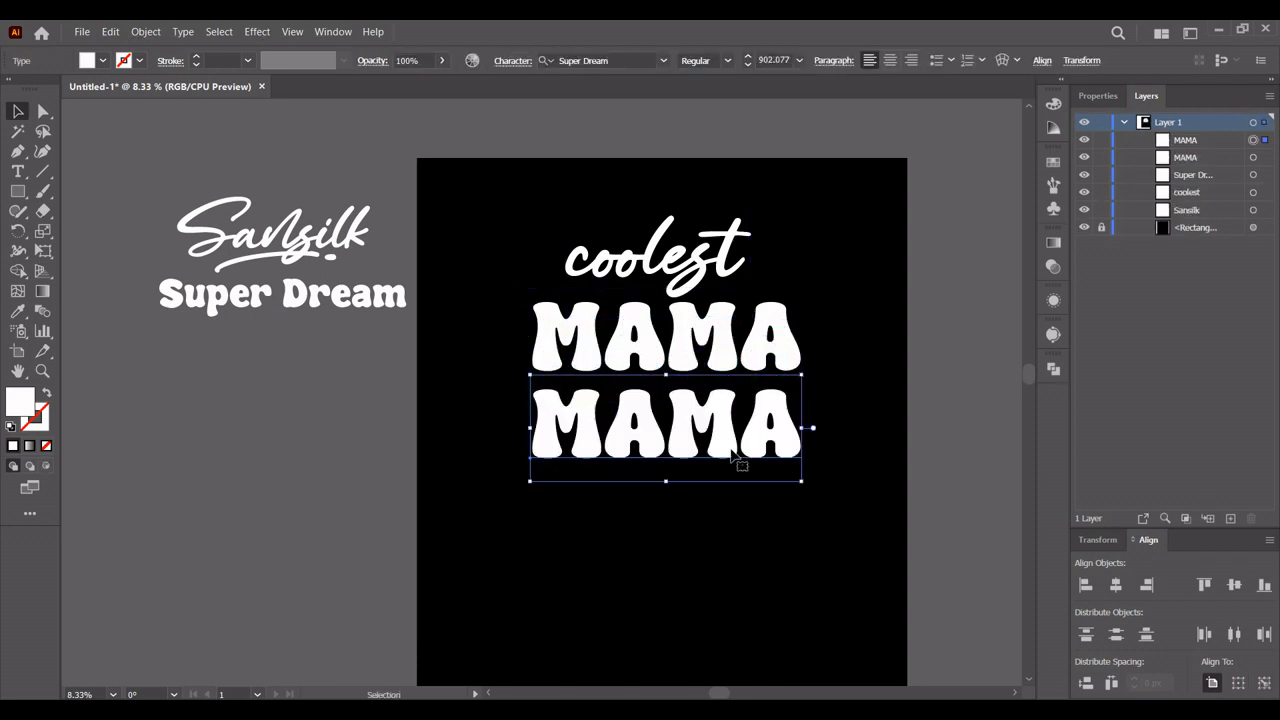
{"action": "double_click", "coordinate": [733, 455]}
{"action": "double_click", "coordinate": [735, 432]}
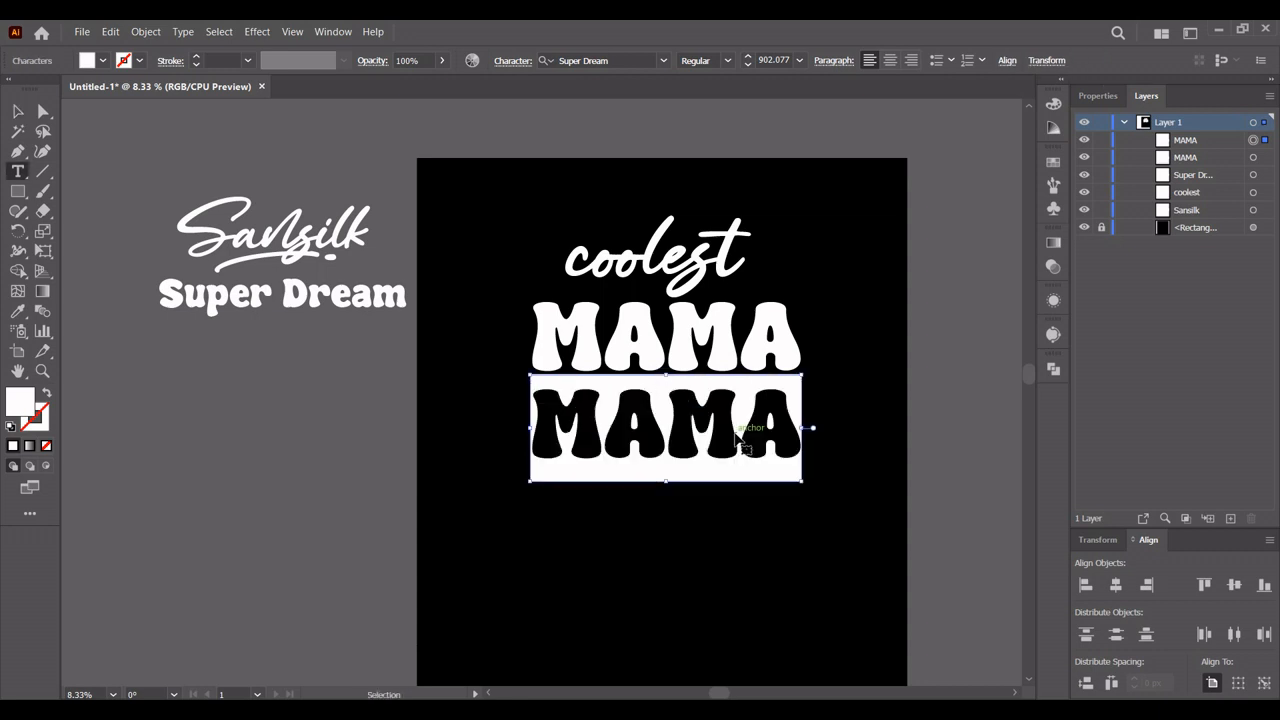
{"action": "type", "text": "EVER"}
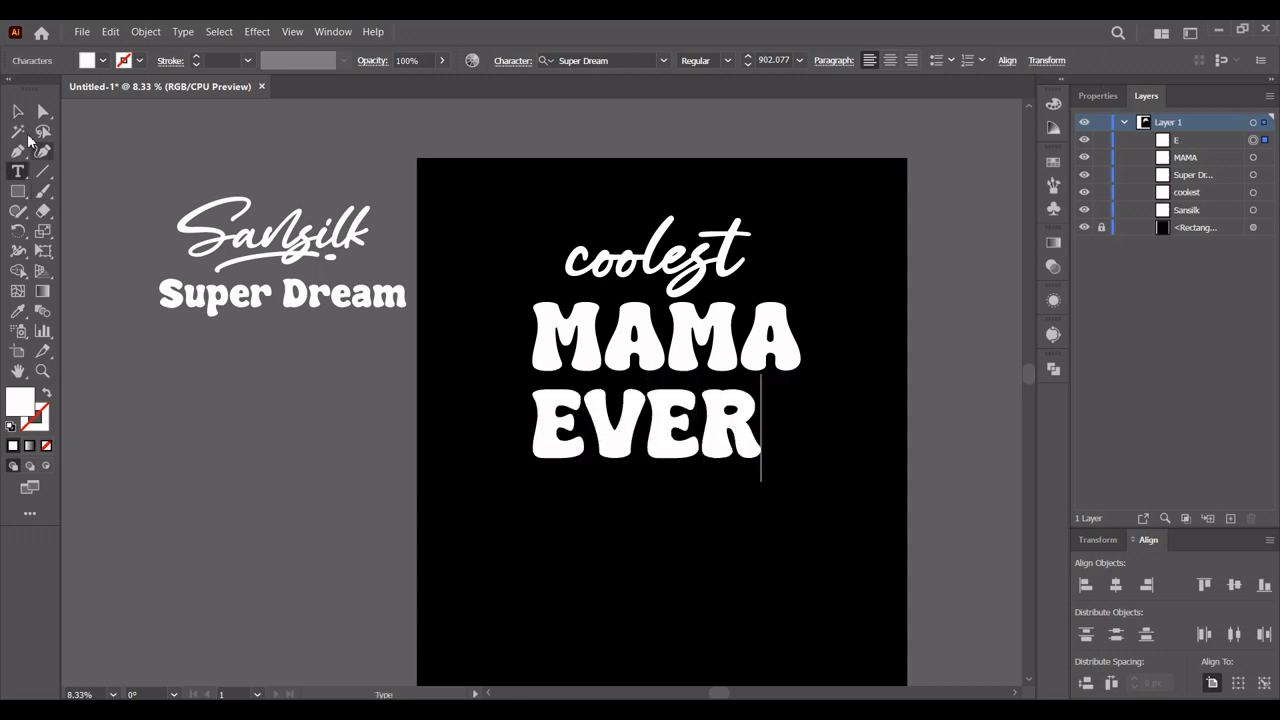
{"action": "left_click", "coordinate": [17, 111]}
{"action": "left_click_drag", "start_coordinate": [643, 410], "coordinate": [658, 403]}
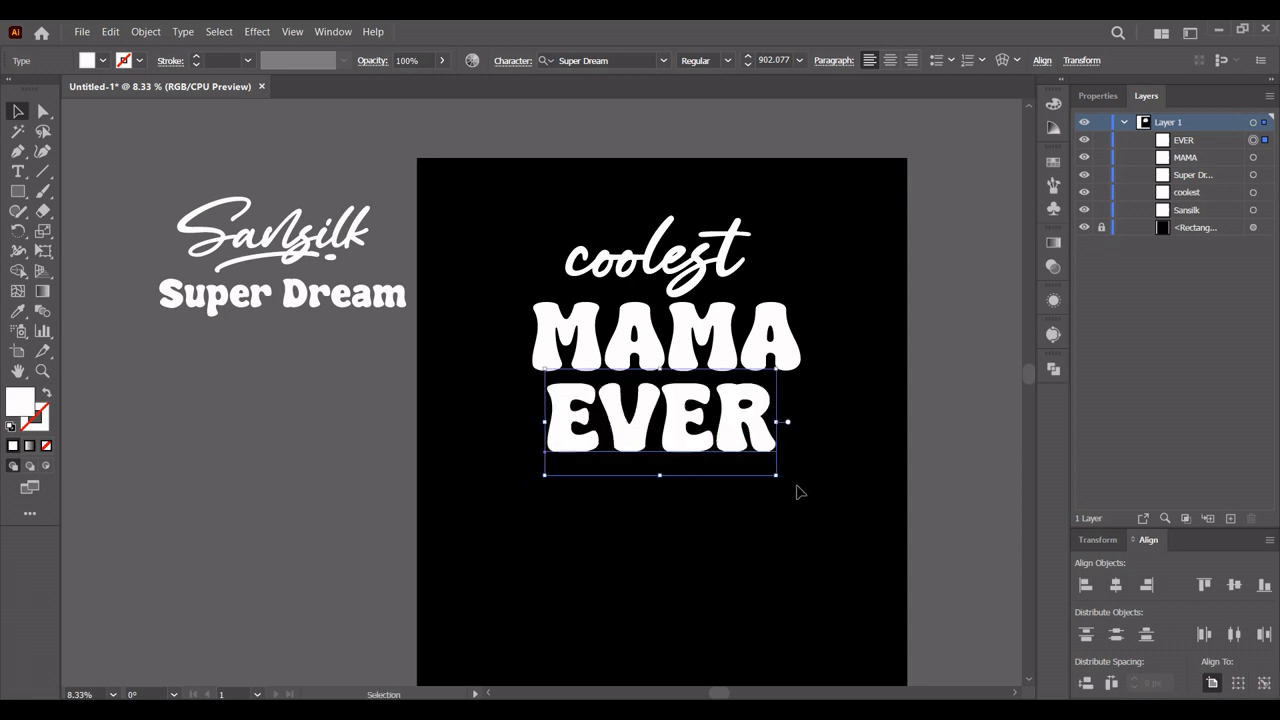
Step: Convert the "coolest", "MAMA" and "EVER" texts on the artboard to outlines
{"action": "left_click_drag", "start_coordinate": [827, 520], "coordinate": [679, 216]}
{"action": "right_click", "coordinate": [679, 215]}
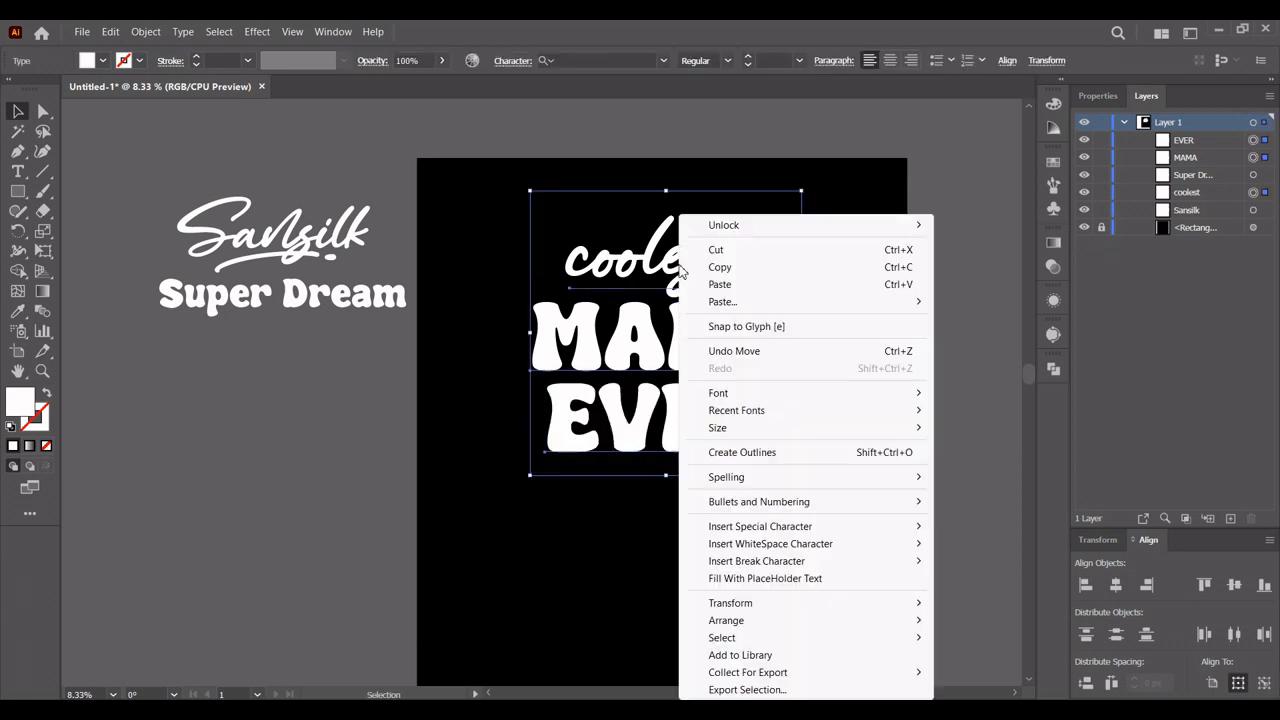
{"action": "left_click", "coordinate": [762, 452]}
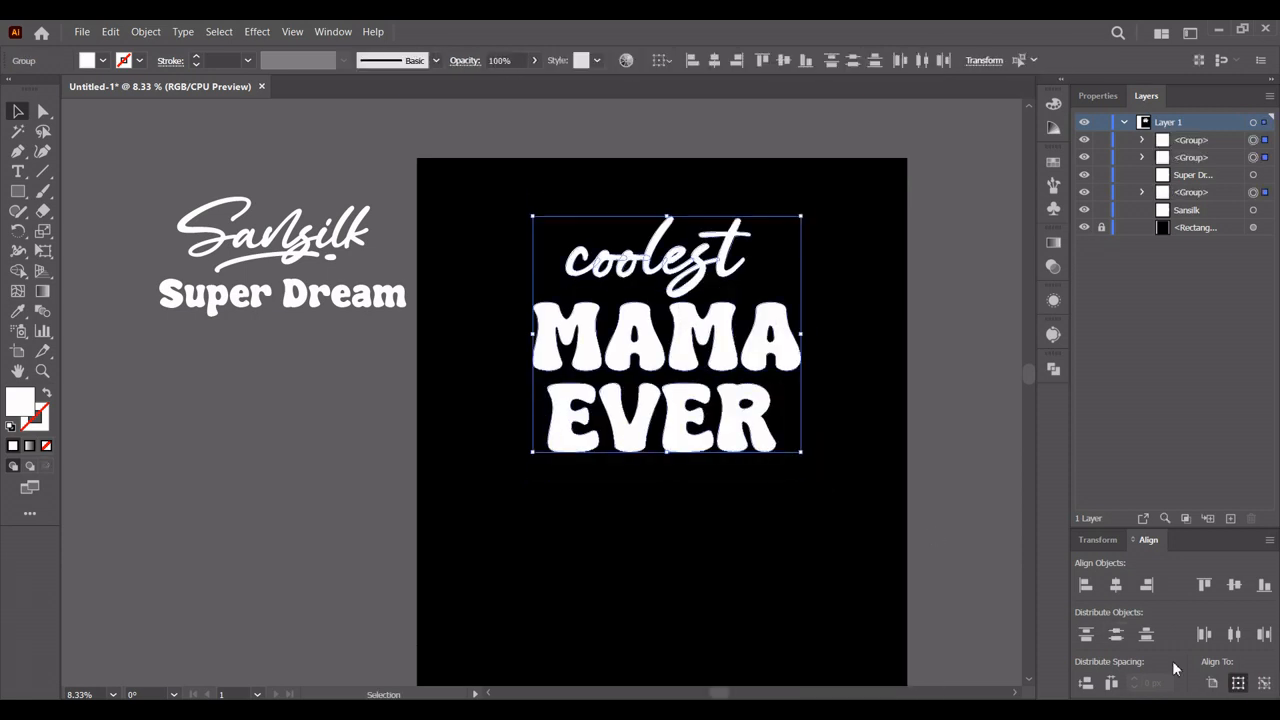
Step: Align the three outlined words to the horizontal center of the artboard
{"action": "scroll", "coordinate": [851, 549], "scroll_direction": "right", "scroll_amount": 3}
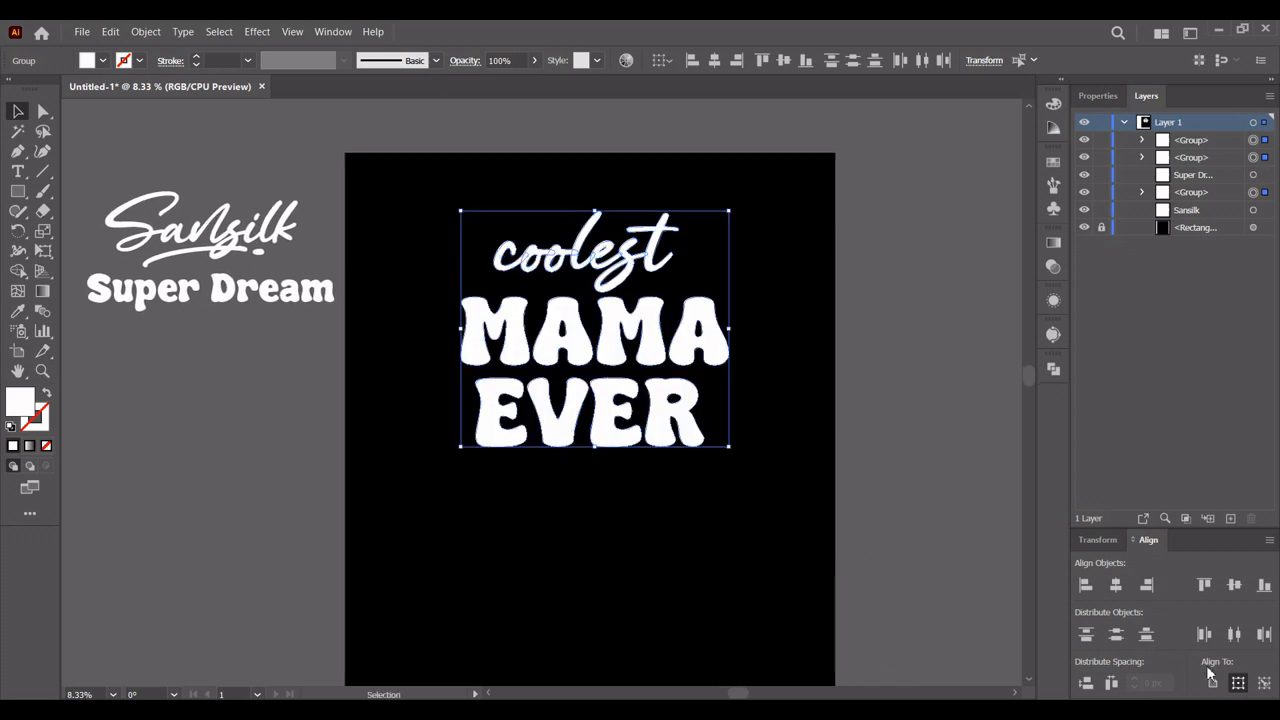
{"action": "left_click", "coordinate": [1117, 586]}
{"action": "left_click", "coordinate": [751, 446]}
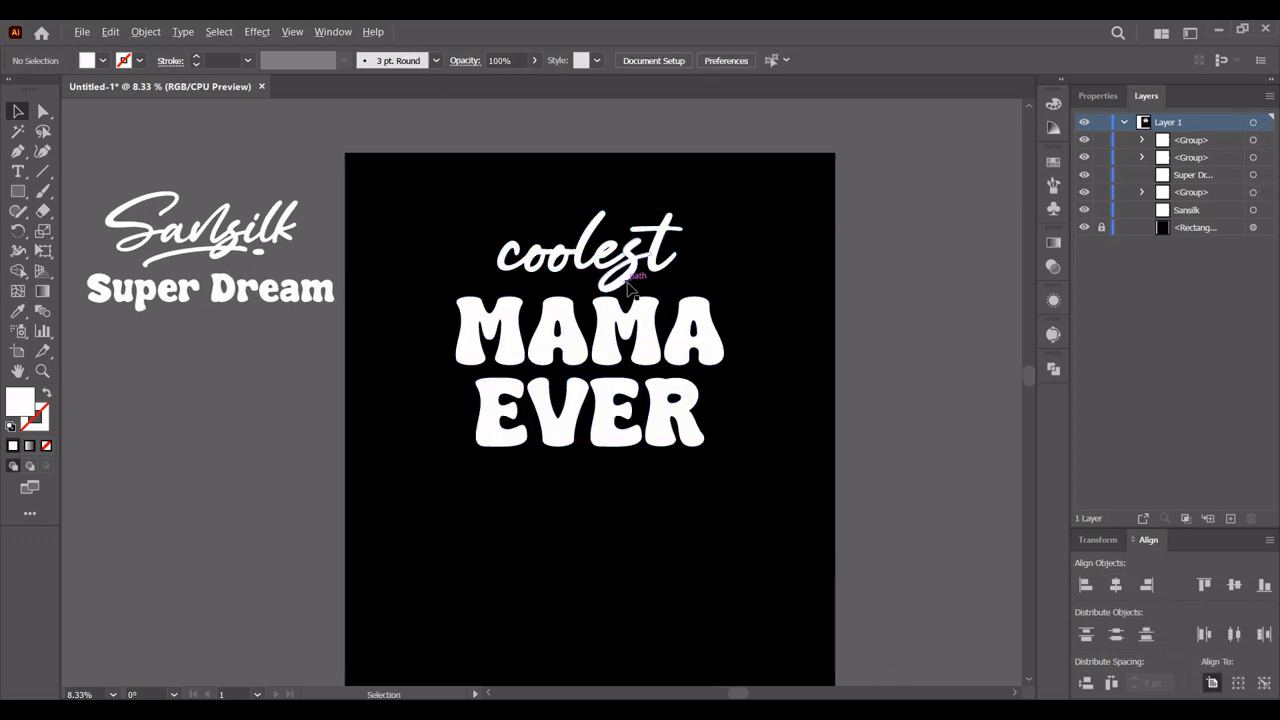
Step: Shrink "EVER" and tuck it closer under "MAMA", and lower and slightly shrink "coolest" so its s overlaps "MAMA"
{"action": "scroll", "coordinate": [627, 265], "scroll_direction": "up", "scroll_amount": 1}
{"action": "left_click", "coordinate": [686, 491]}
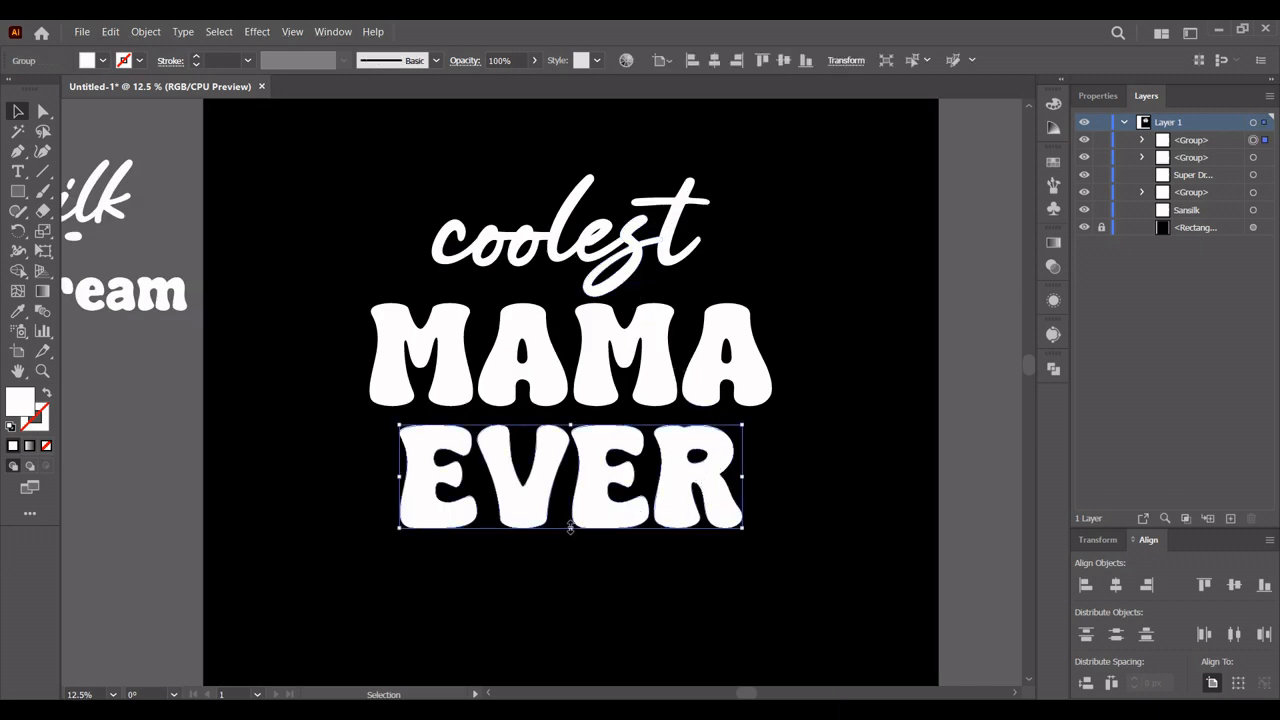
{"action": "left_click_drag", "start_coordinate": [570, 527], "coordinate": [598, 466]}
{"action": "left_click_drag", "start_coordinate": [629, 270], "coordinate": [635, 297]}
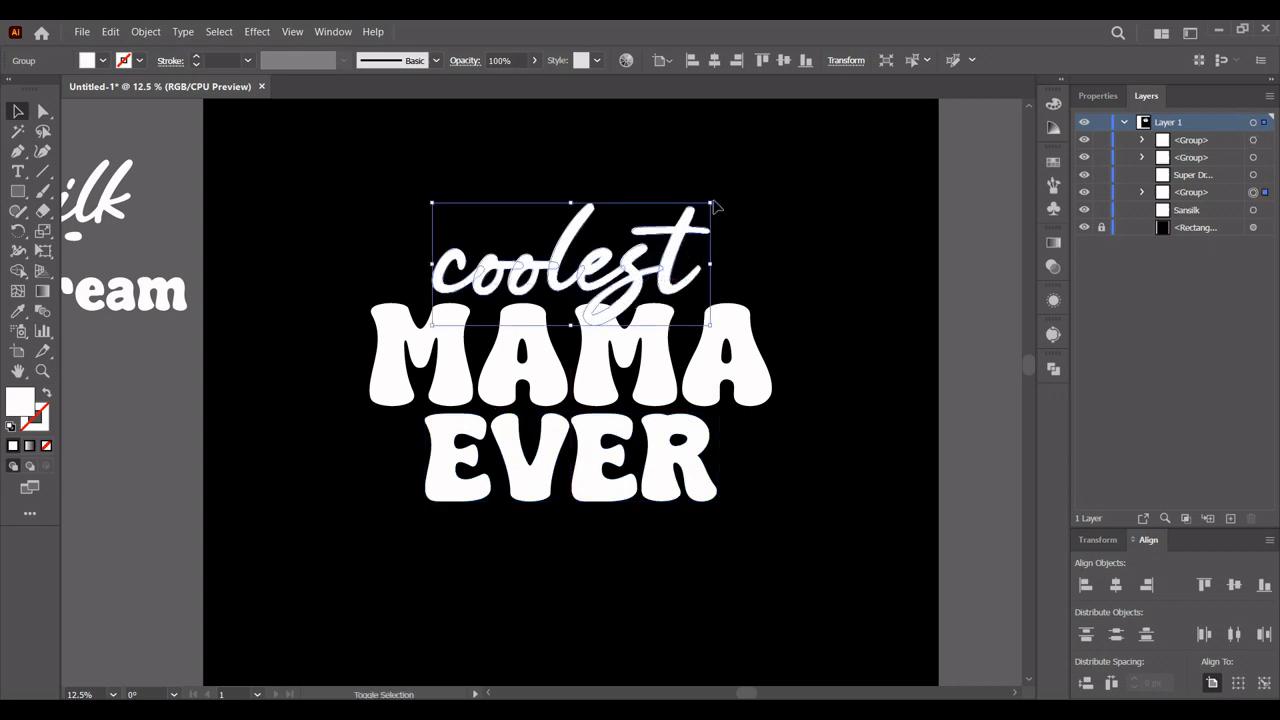
{"action": "left_click_drag", "start_coordinate": [714, 206], "coordinate": [698, 213]}
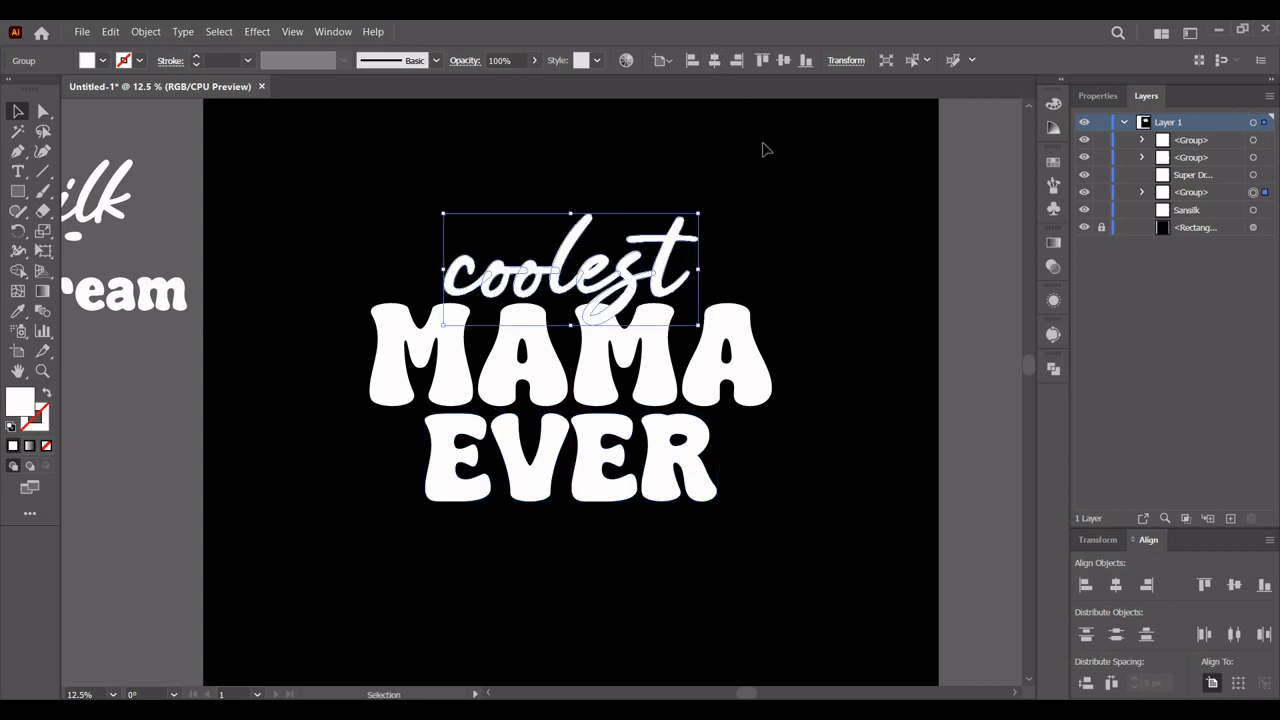
Step: Offset the path of the "coolest" outlines by 18 px with Miter joins and a miter limit of 4
{"action": "left_click", "coordinate": [146, 32]}
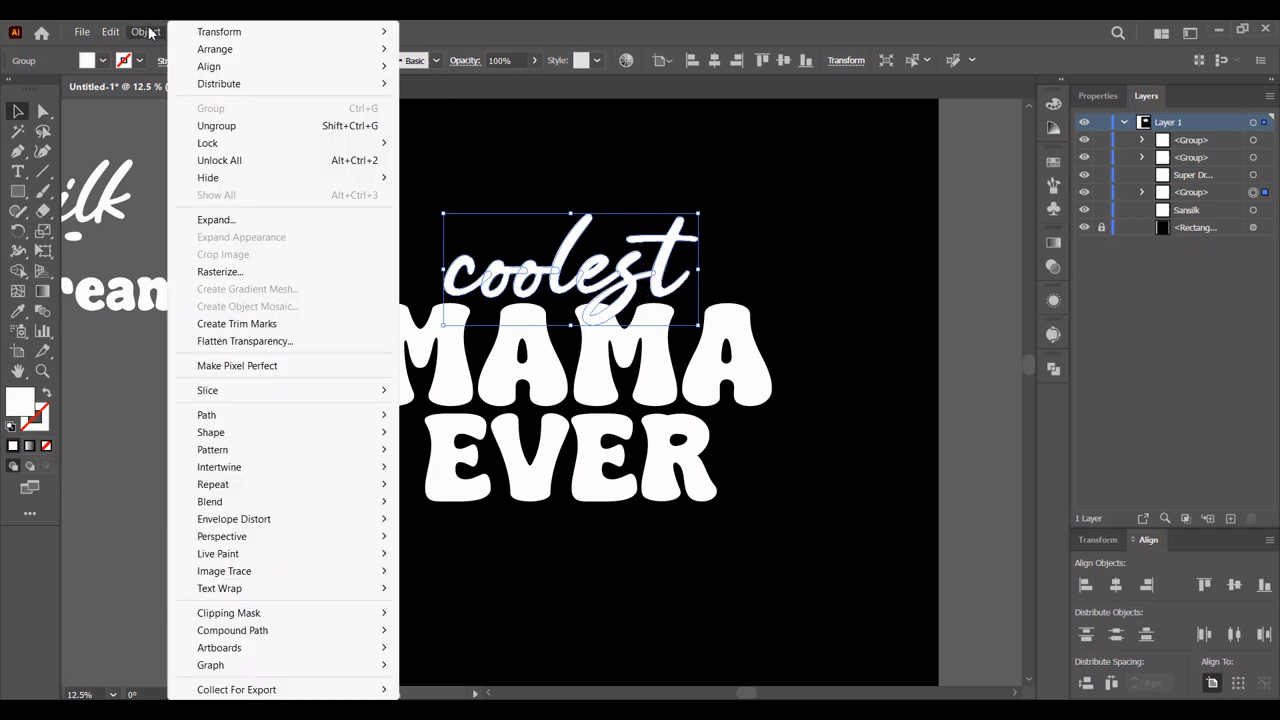
{"action": "mouse_move", "coordinate": [225, 416]}
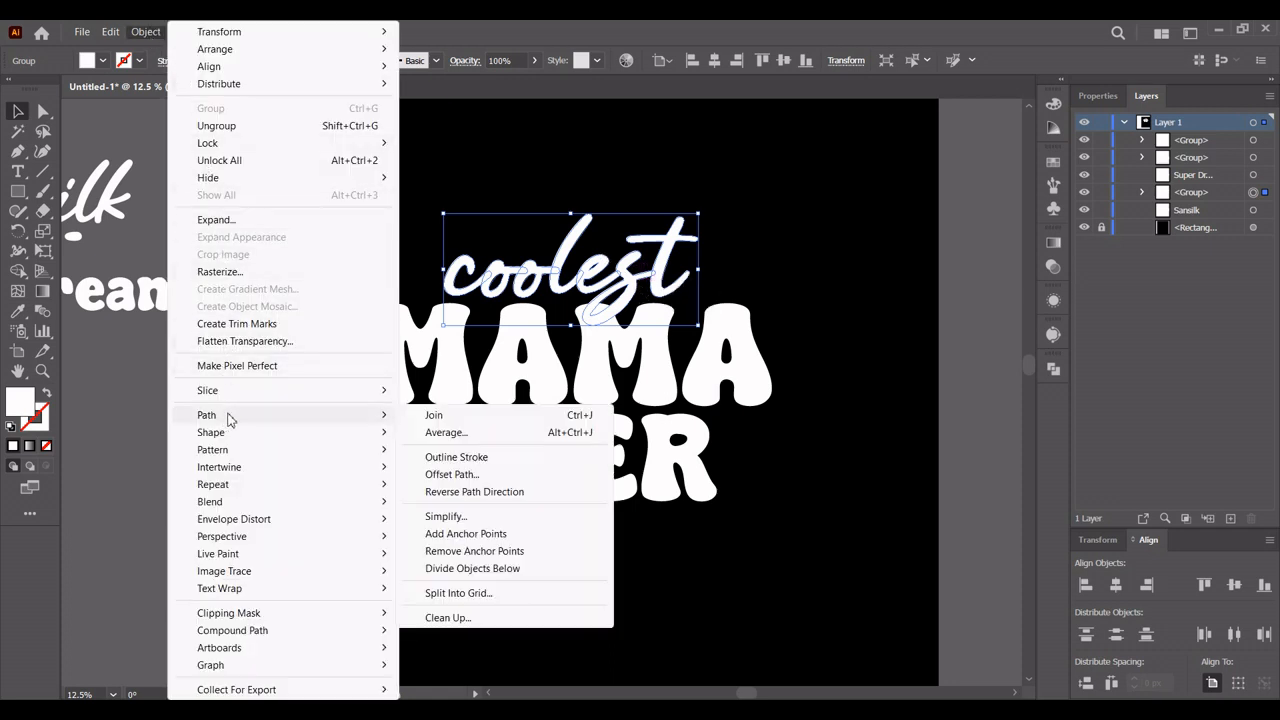
{"action": "left_click", "coordinate": [468, 474]}
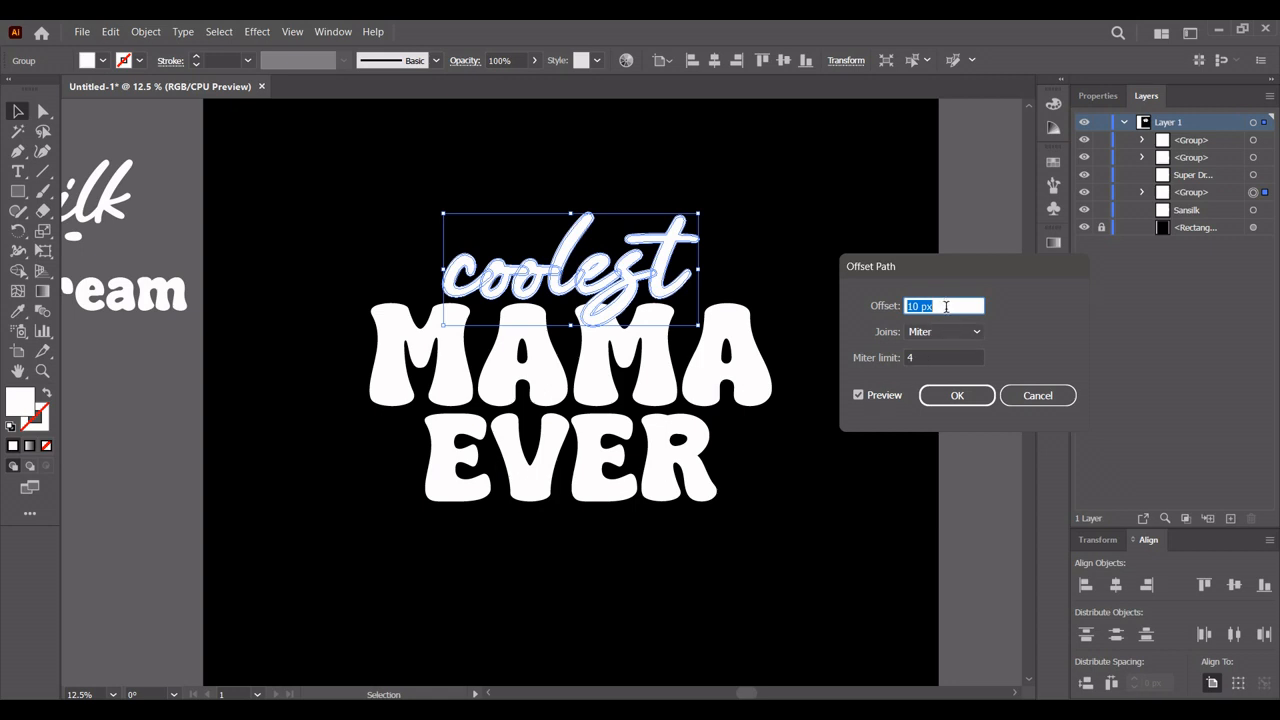
{"action": "key", "text": "shift+Up"}
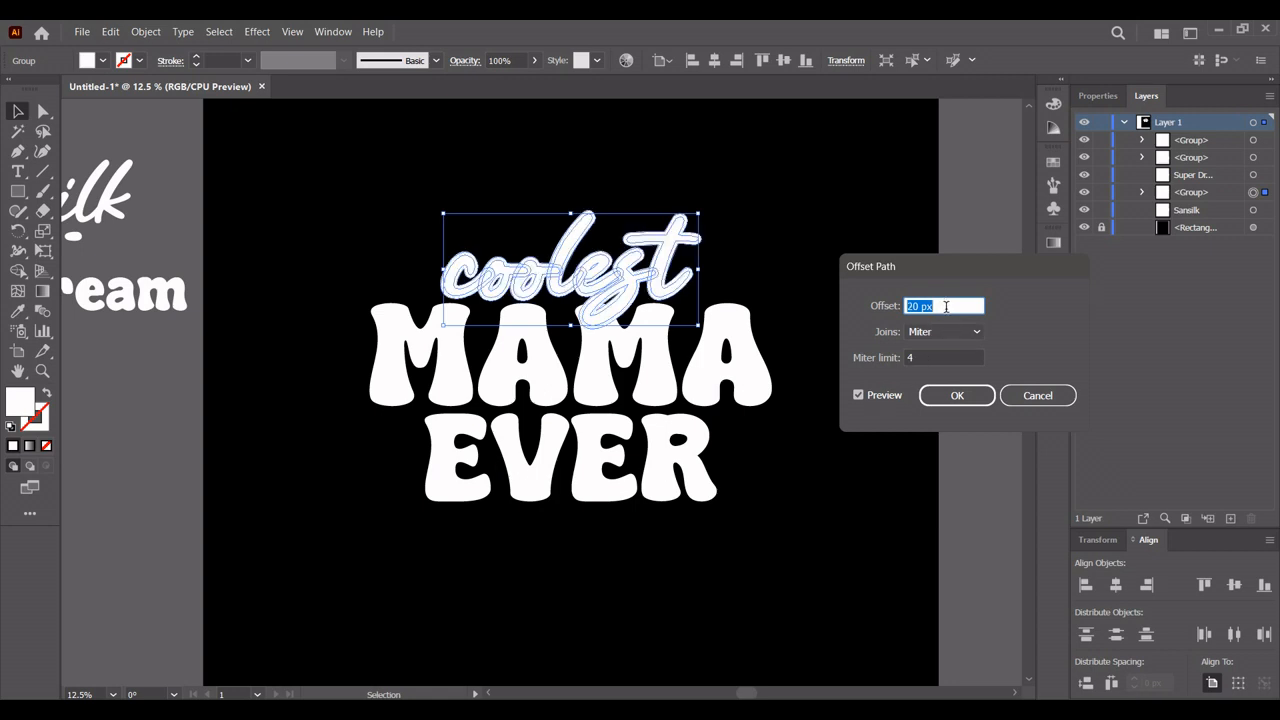
{"action": "key", "text": "Down"}
{"action": "key", "text": "Down"}
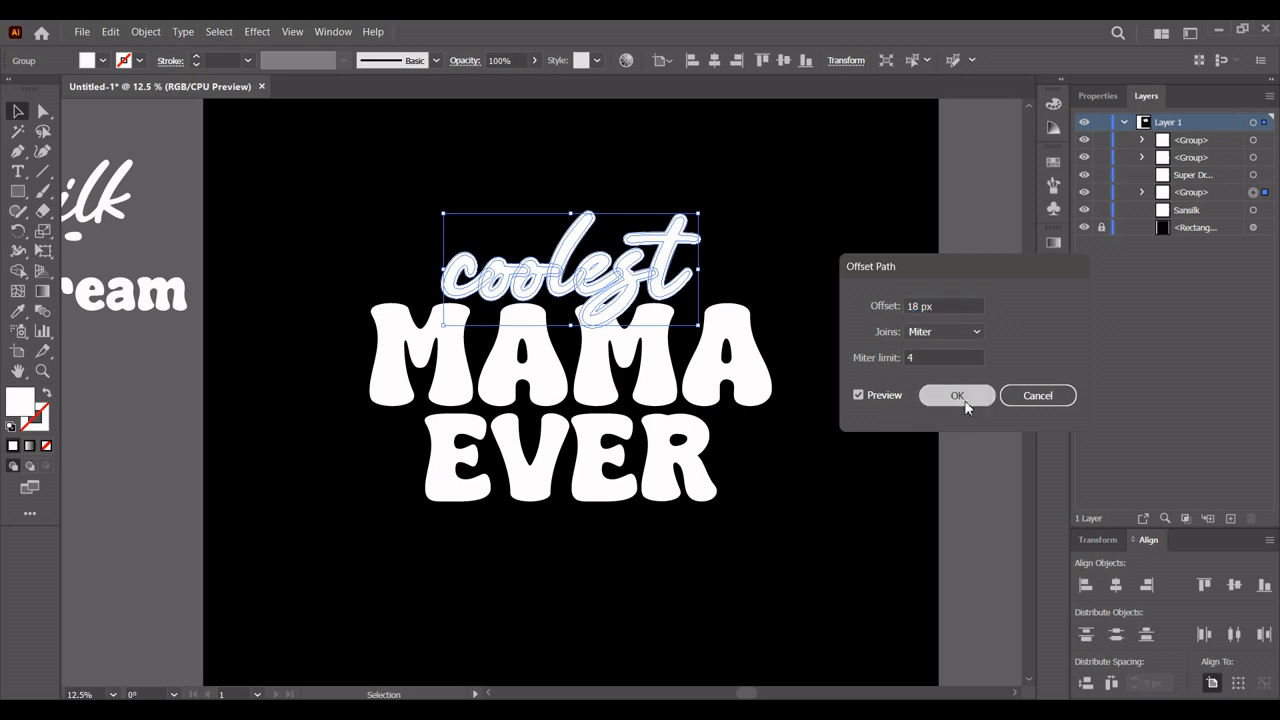
{"action": "left_click", "coordinate": [963, 400]}
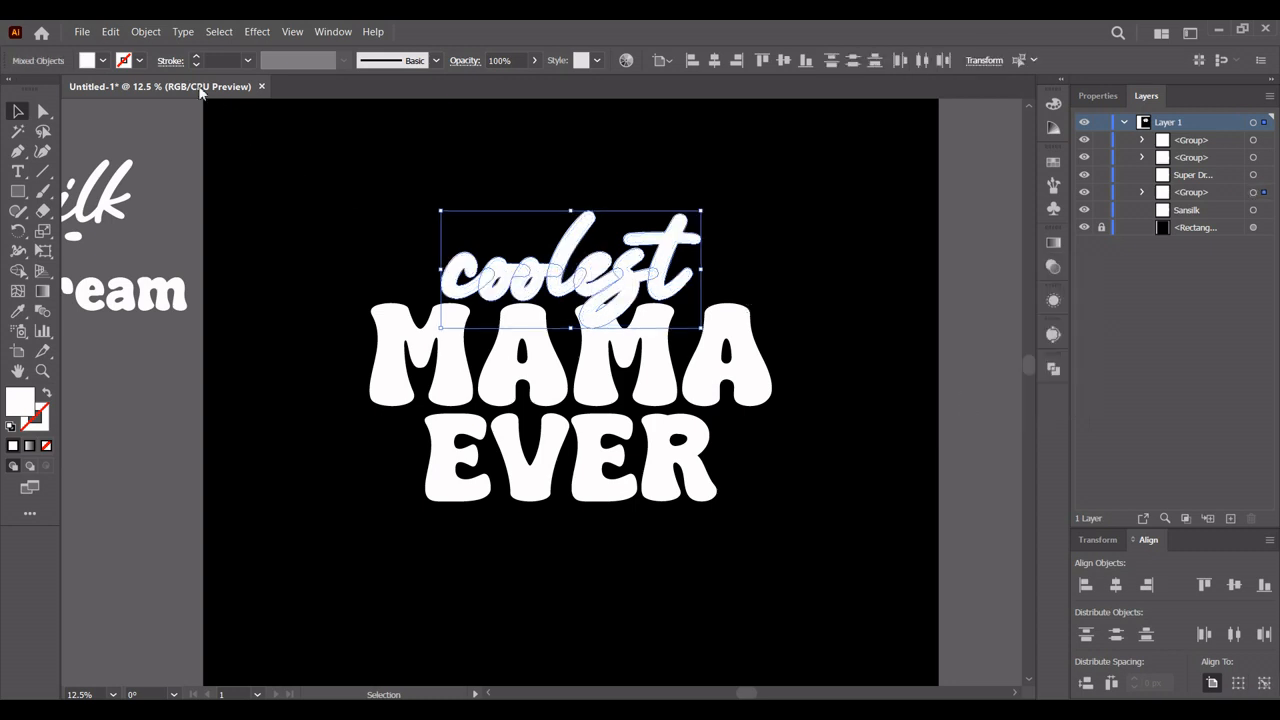
Step: Cut the offset "coolest" outlines, then add an opacity mask without clipping to "MAMA" and enter mask editing
{"action": "left_click", "coordinate": [111, 32]}
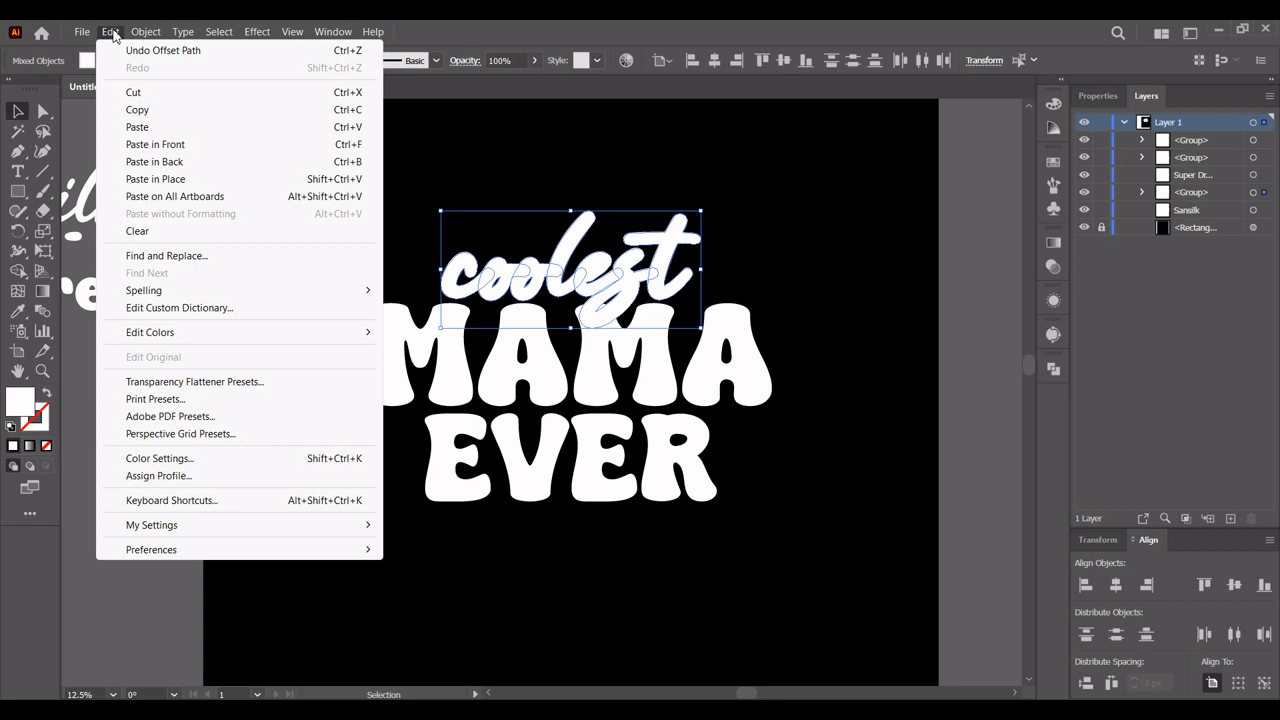
{"action": "left_click", "coordinate": [133, 93]}
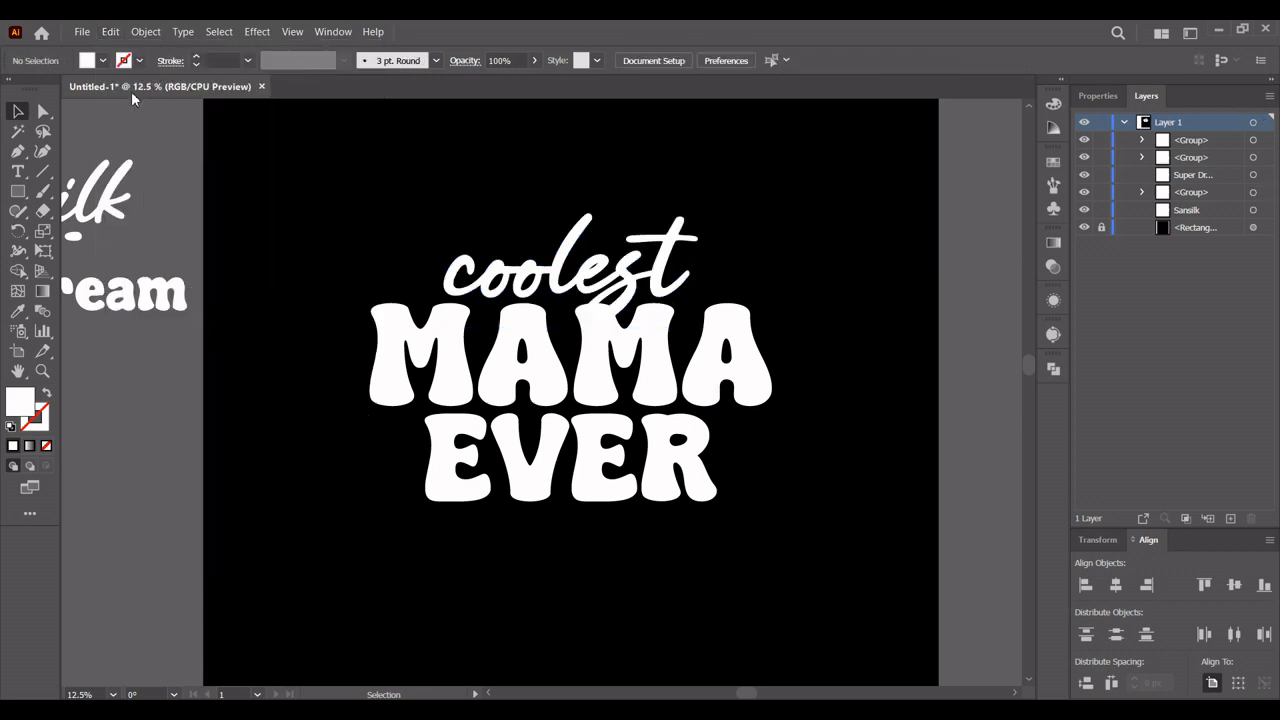
{"action": "left_click", "coordinate": [713, 340]}
{"action": "left_click", "coordinate": [1053, 266]}
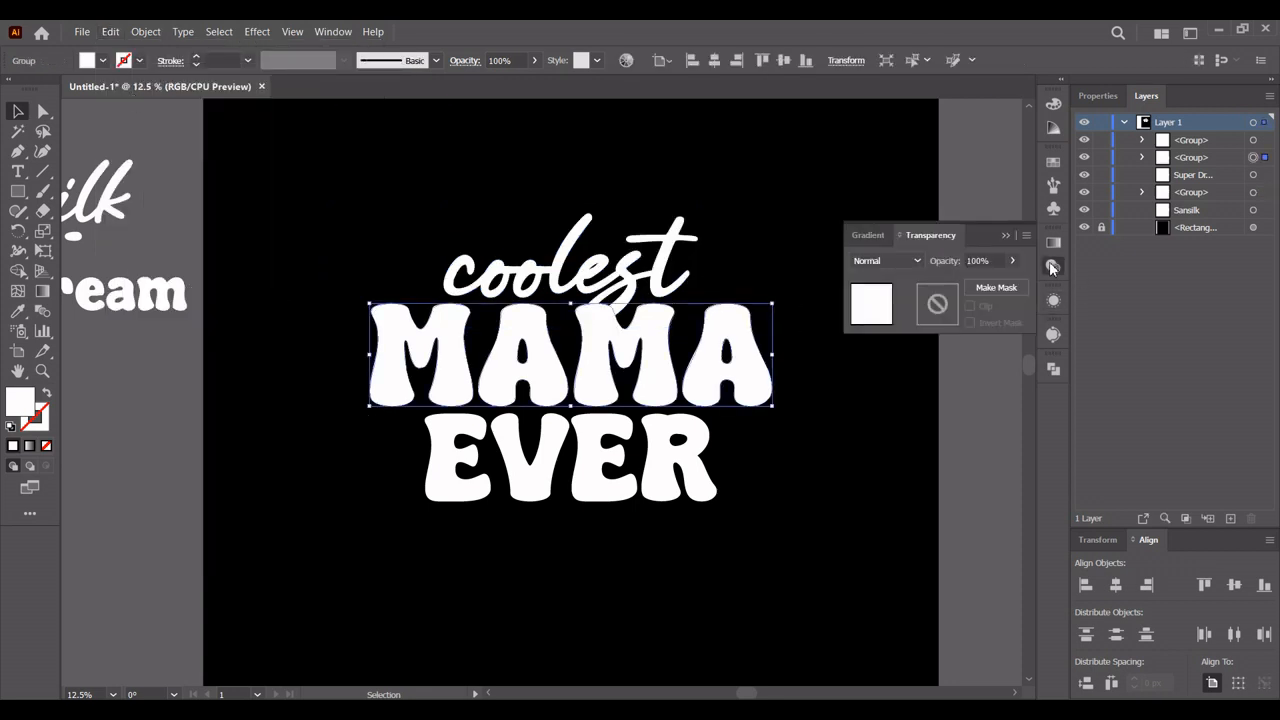
{"action": "left_click", "coordinate": [987, 288]}
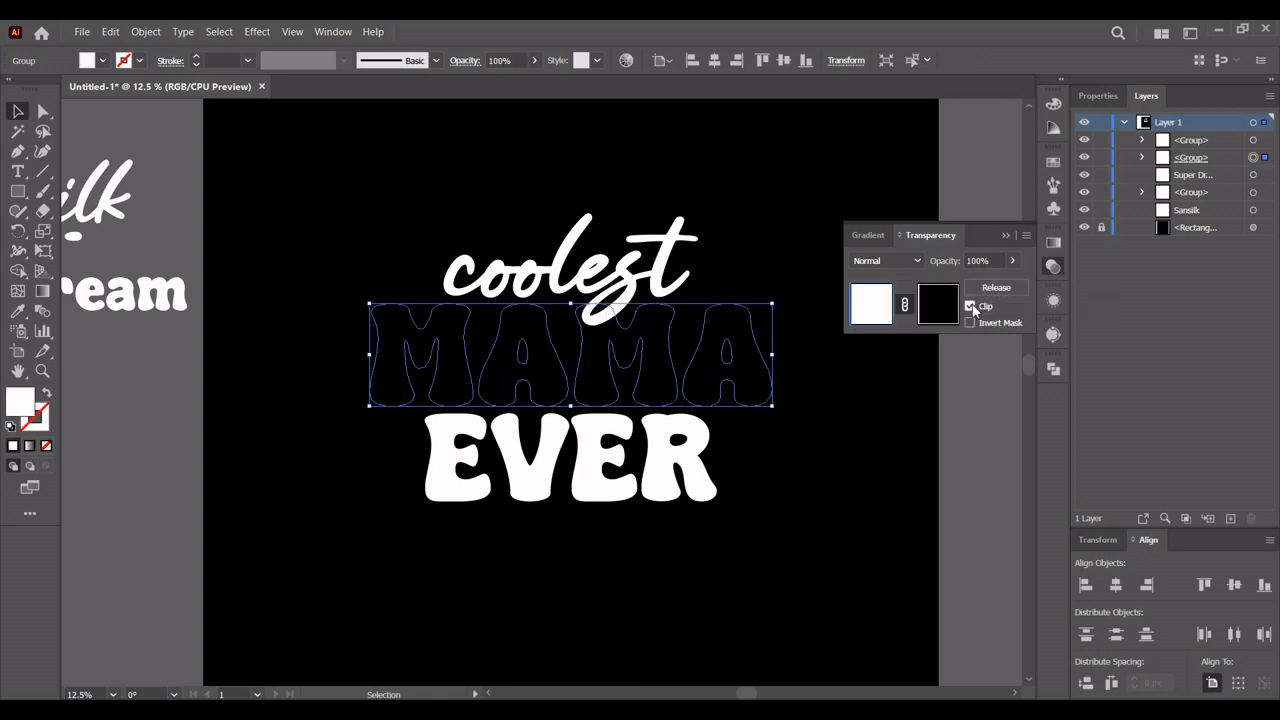
{"action": "left_click", "coordinate": [970, 307]}
{"action": "left_click", "coordinate": [937, 304]}
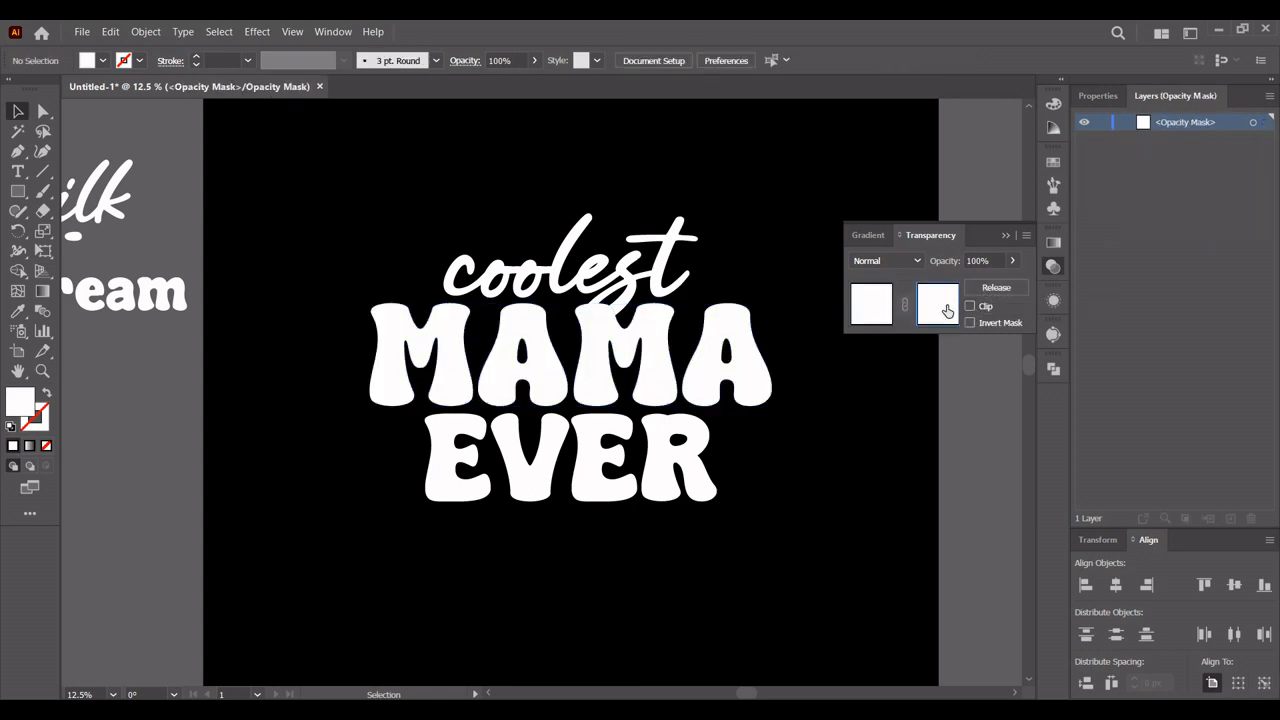
Step: Paste the cut "coolest" outlines in front inside the mask, fill them with the background's black, and exit mask editing
{"action": "left_click", "coordinate": [110, 32]}
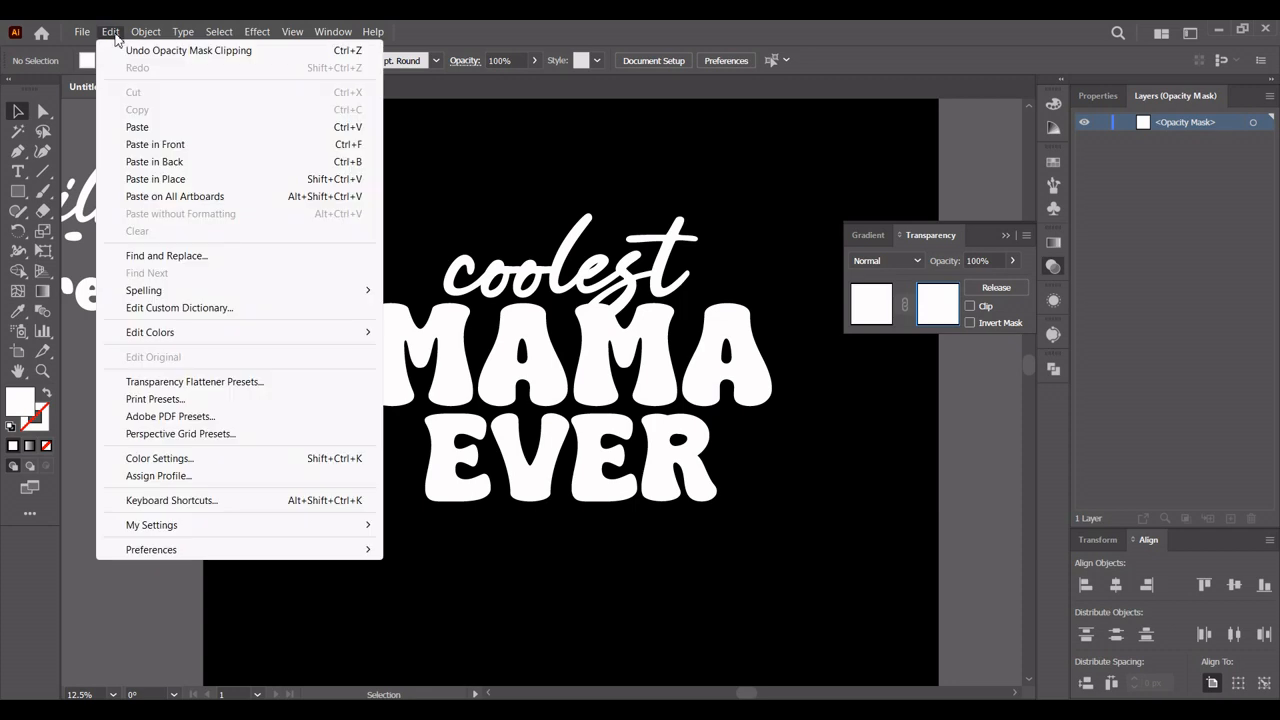
{"action": "left_click", "coordinate": [151, 145]}
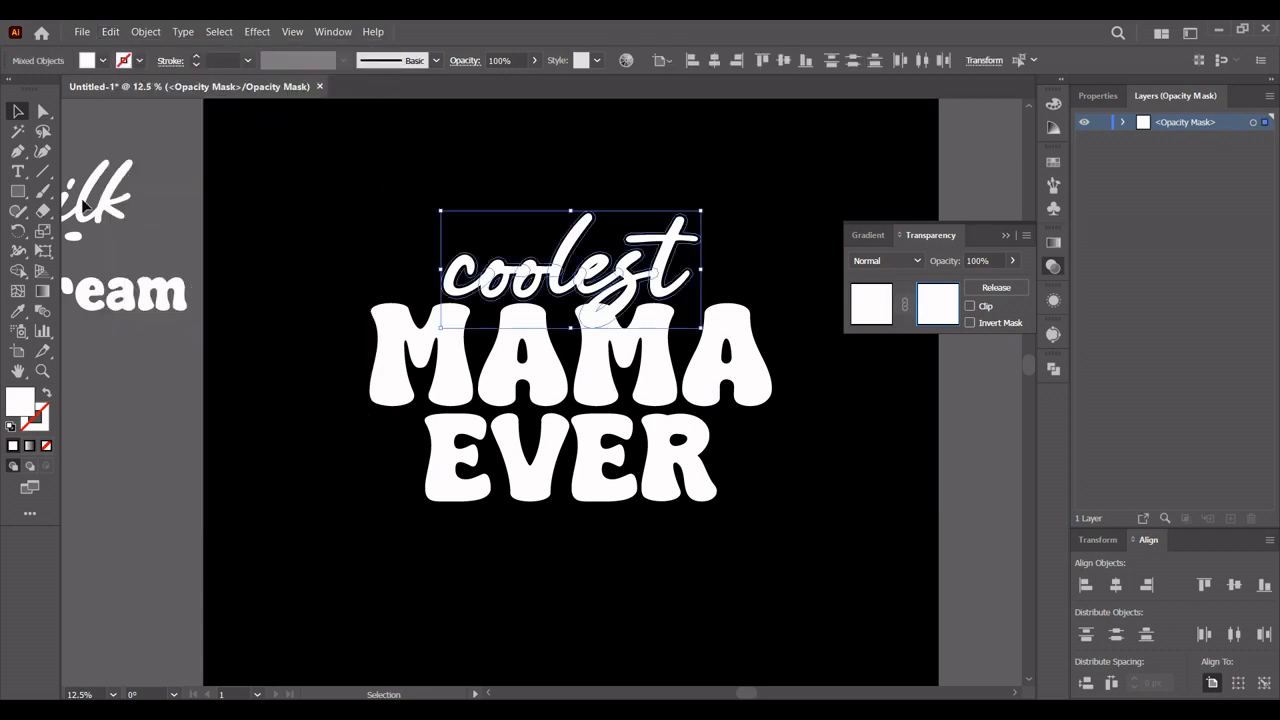
{"action": "left_click", "coordinate": [20, 313]}
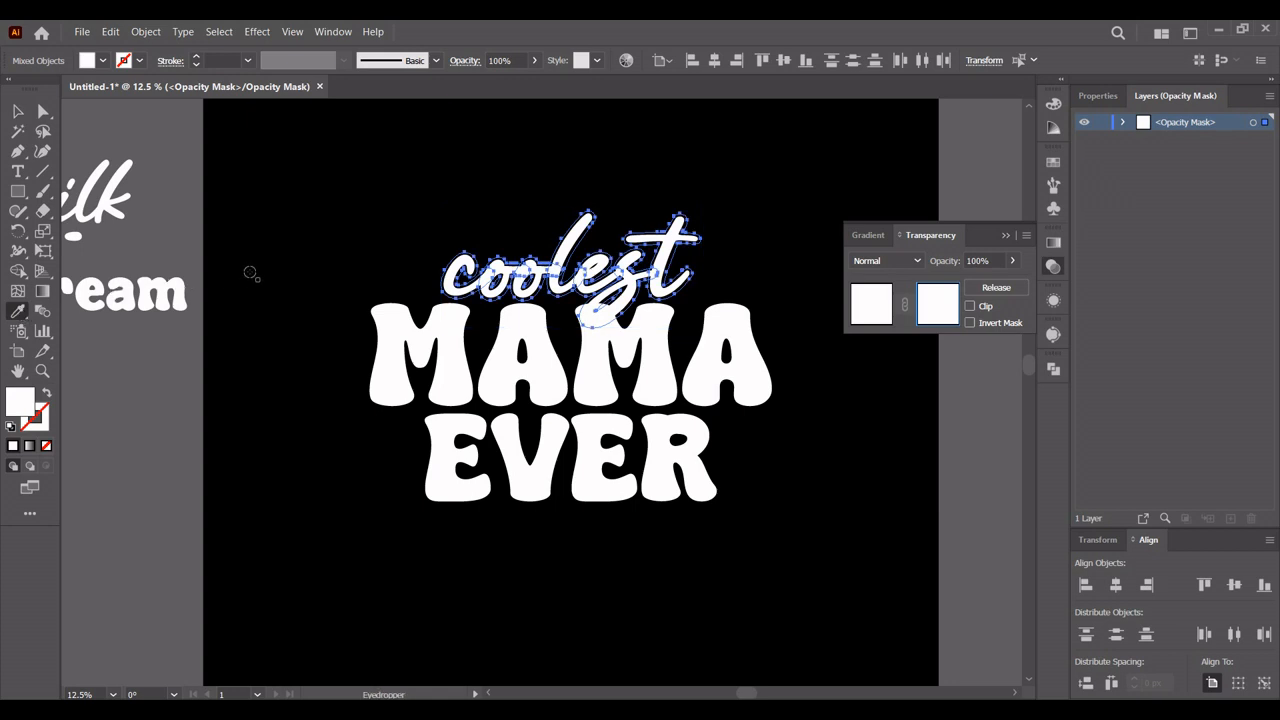
{"action": "left_click", "coordinate": [250, 273]}
{"action": "left_click", "coordinate": [17, 112]}
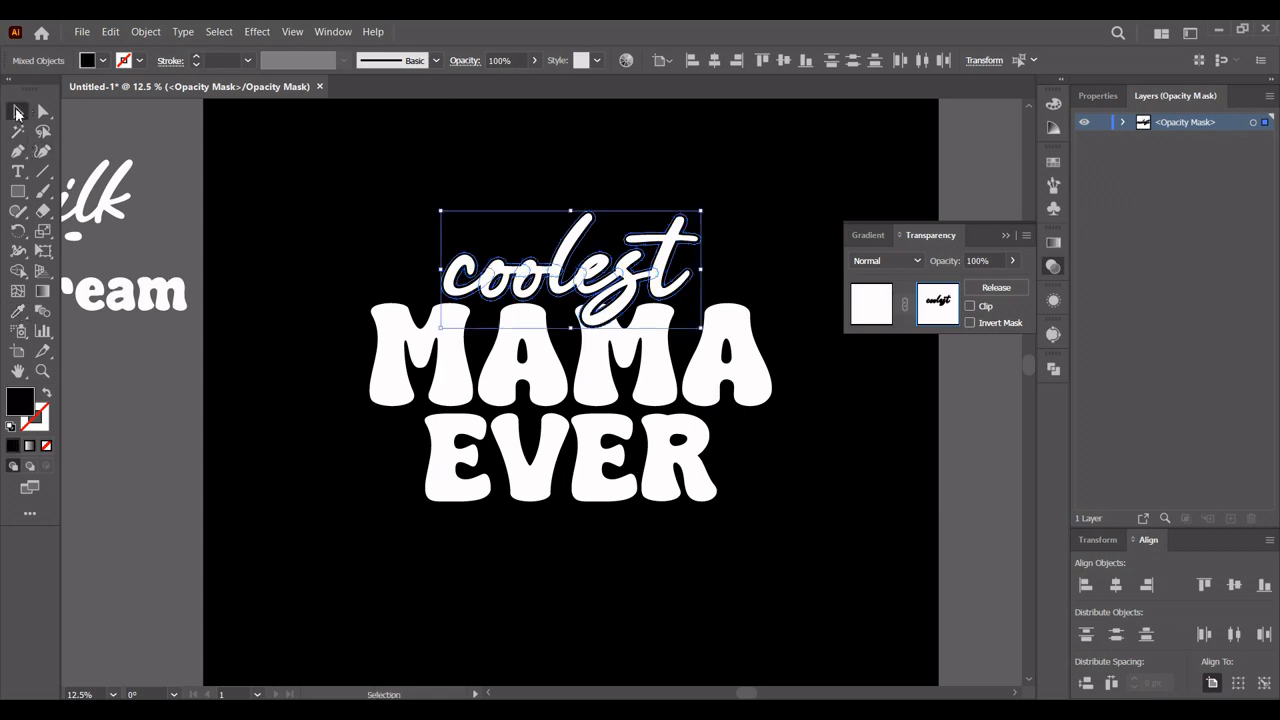
{"action": "left_click", "coordinate": [863, 311]}
{"action": "left_click", "coordinate": [1052, 266]}
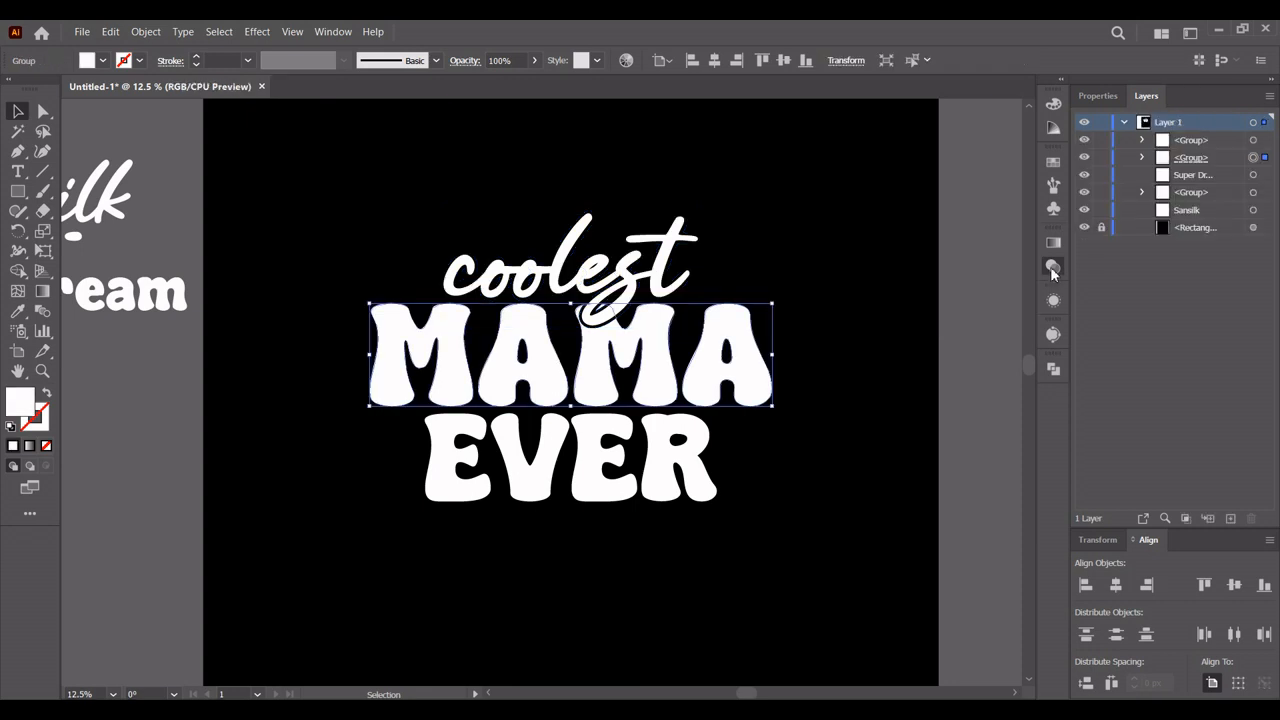
{"action": "left_click", "coordinate": [837, 257]}
Step: Swap the fill and stroke of "EVER" and set its stroke weight to 30 pt
{"action": "left_click_drag", "start_coordinate": [815, 258], "coordinate": [787, 278]}
{"action": "scroll", "coordinate": [816, 274], "scroll_direction": "down", "scroll_amount": 1}
{"action": "scroll", "coordinate": [816, 274], "scroll_direction": "up", "scroll_amount": 1}
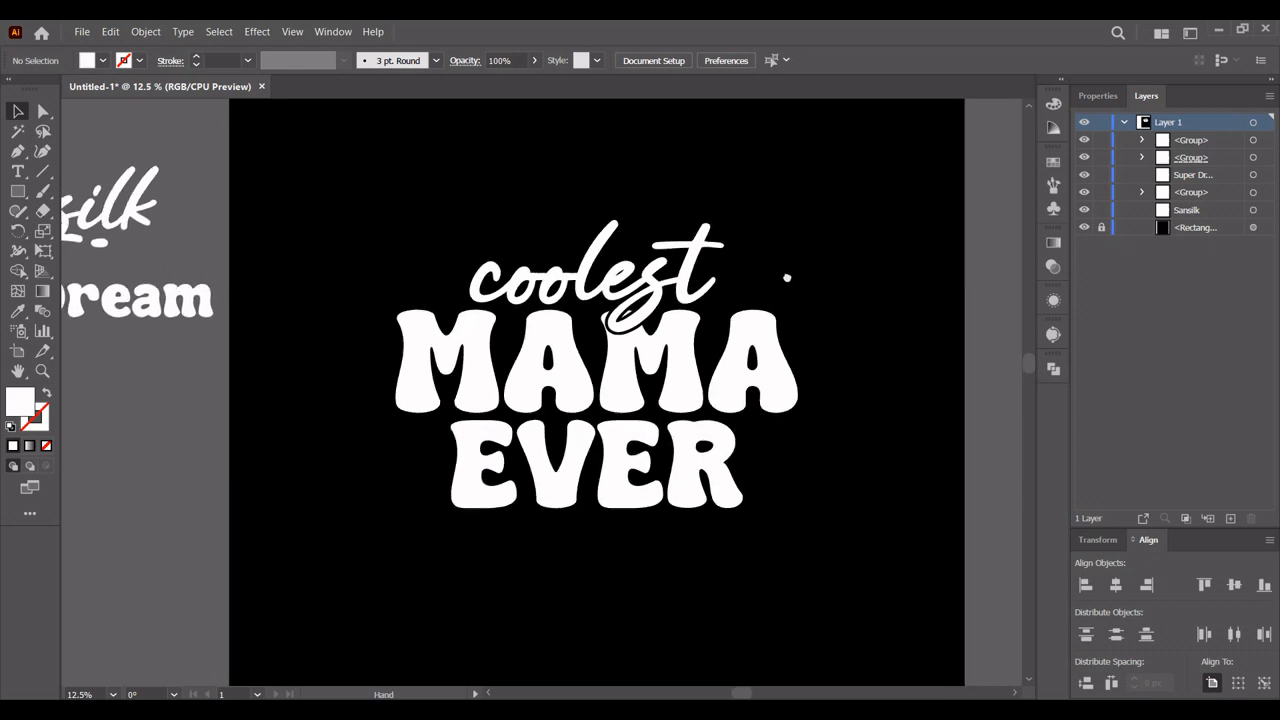
{"action": "left_click", "coordinate": [706, 462]}
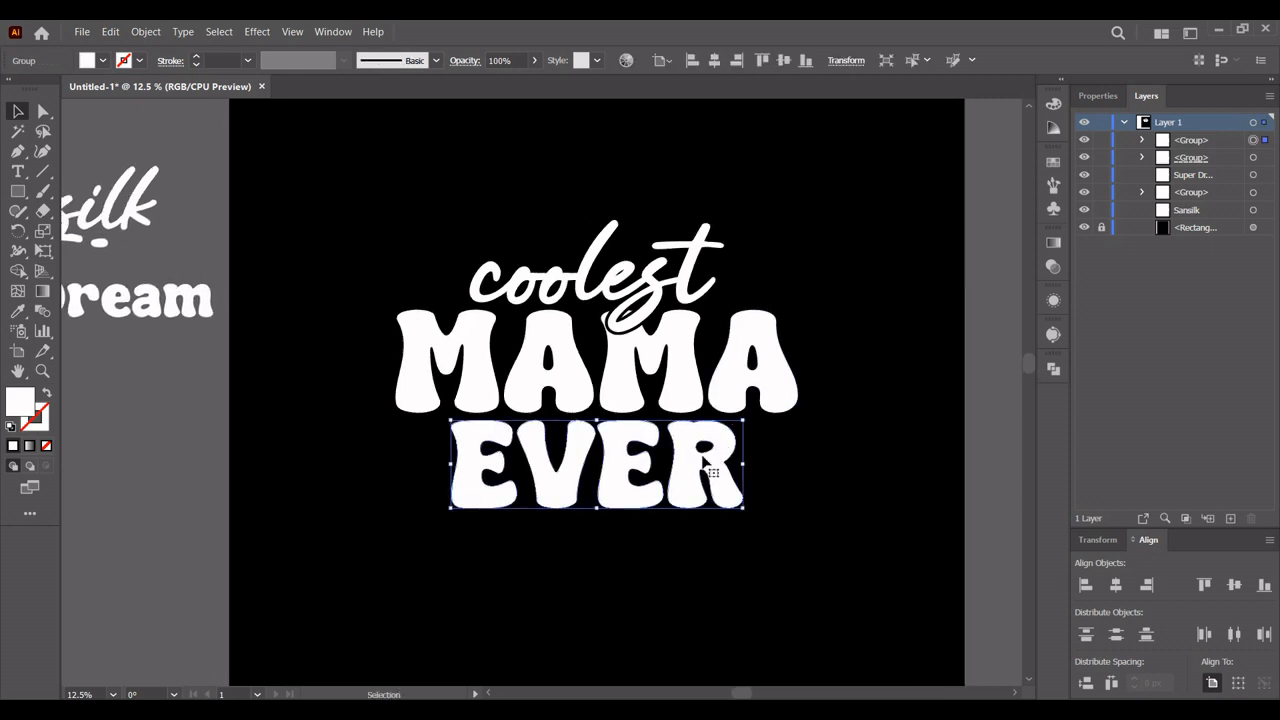
{"action": "left_click", "coordinate": [45, 396]}
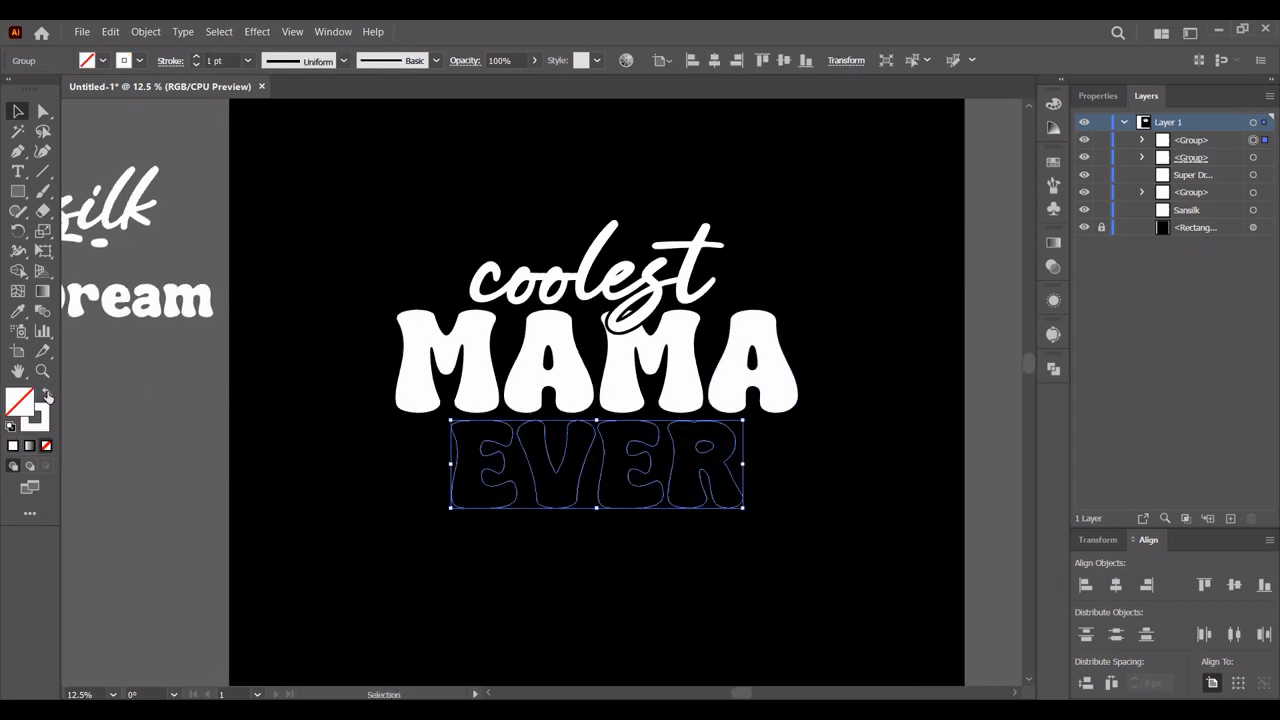
{"action": "left_click", "coordinate": [226, 59]}
{"action": "scroll", "coordinate": [226, 59], "scroll_direction": "up", "scroll_amount": 20}
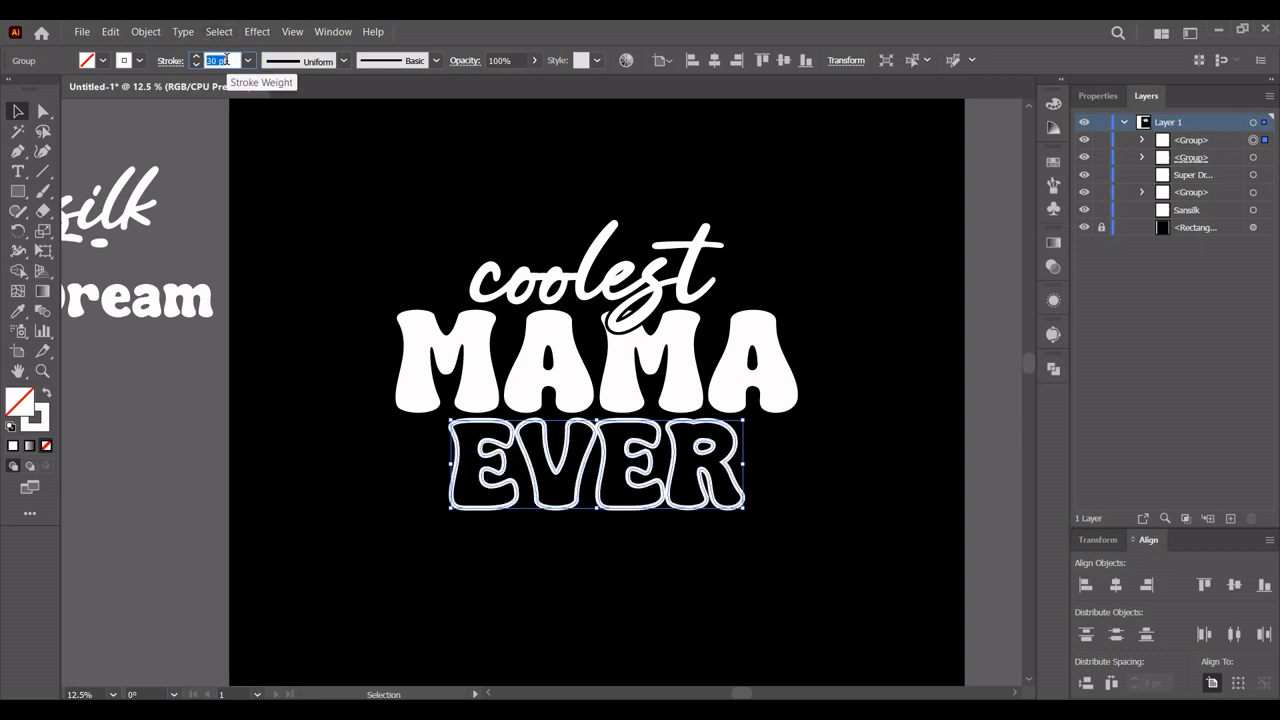
Step: Expand the fill and stroke of the outlined "EVER" and deselect it
{"action": "left_click", "coordinate": [150, 31]}
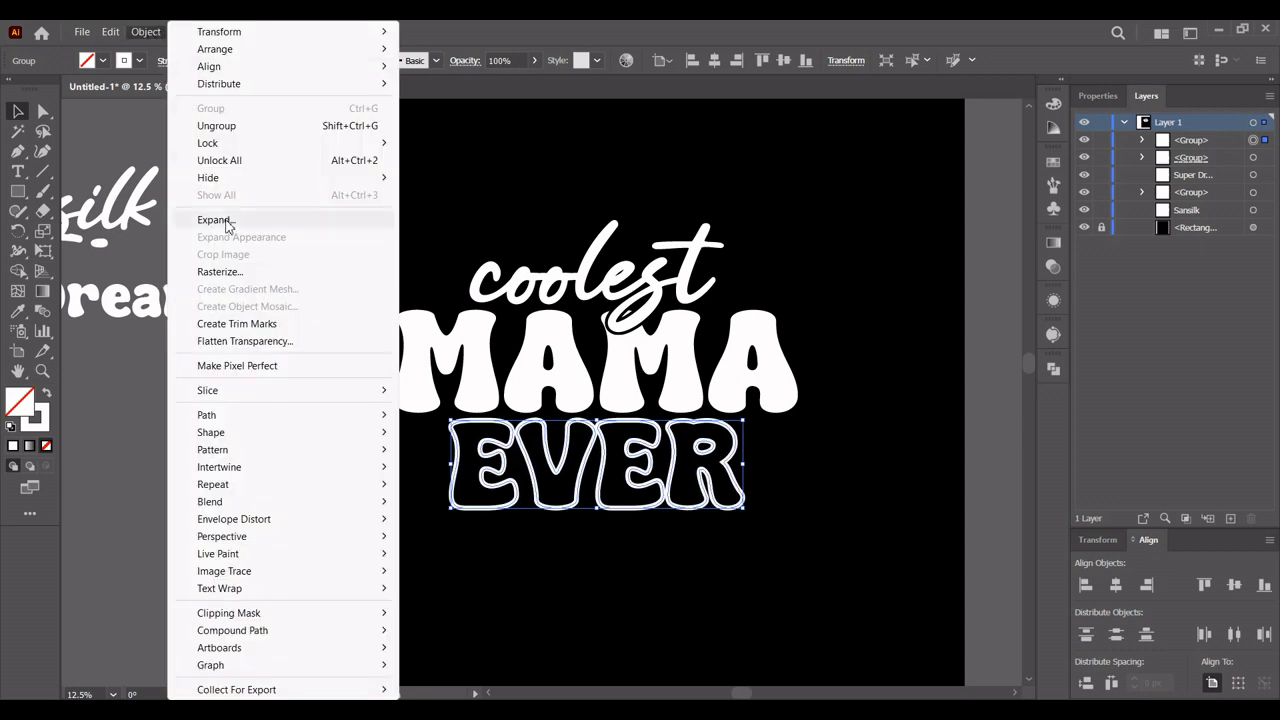
{"action": "left_click", "coordinate": [214, 220]}
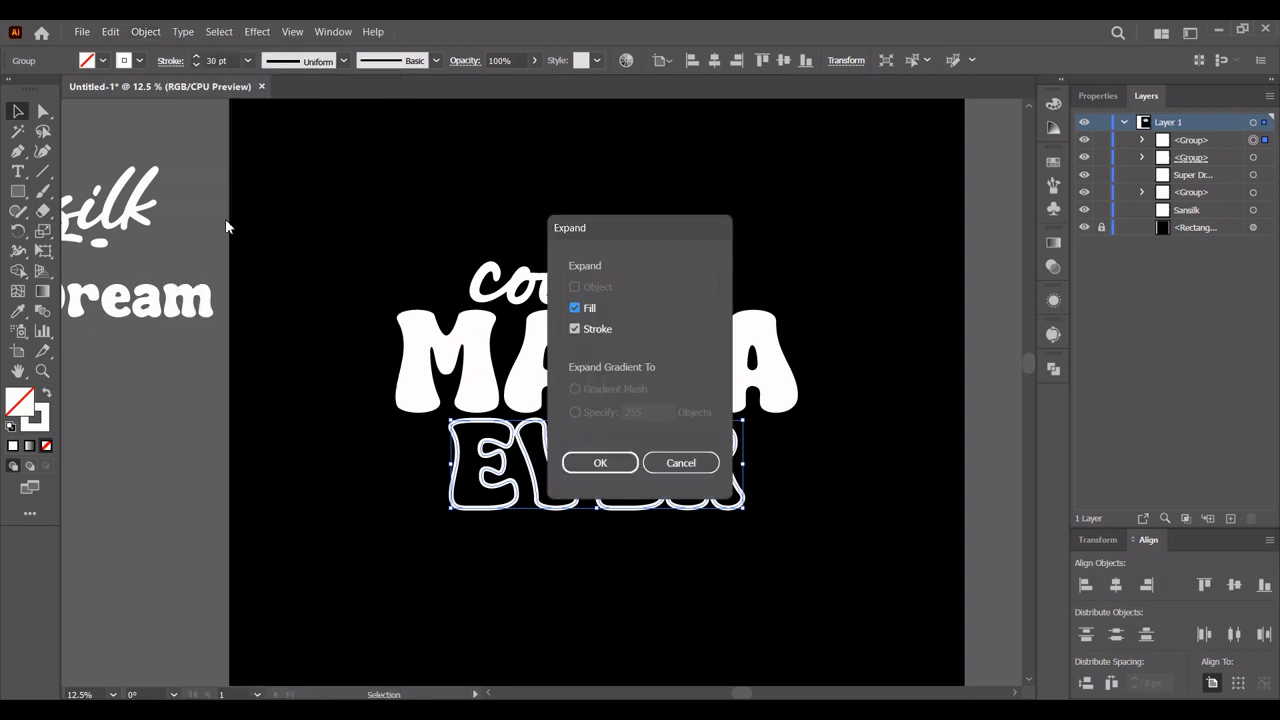
{"action": "left_click", "coordinate": [596, 462]}
{"action": "left_click", "coordinate": [797, 470]}
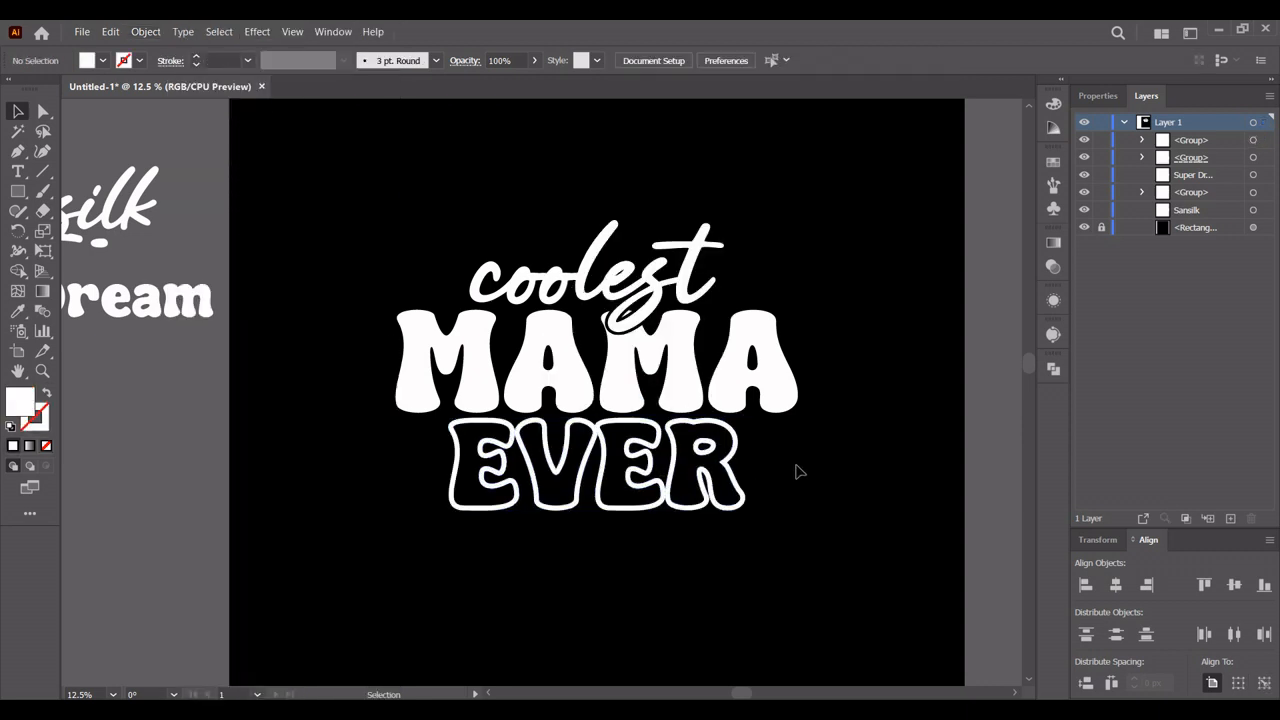
Step: Draw a small white hexagon with the Polygon tool above the first letter of "MAMA", beside "coolest"
{"action": "mouse_move", "coordinate": [806, 460]}
{"action": "left_mouse_down"}
{"action": "mouse_move", "coordinate": [826, 500]}
{"action": "mouse_move", "coordinate": [794, 517]}
{"action": "mouse_move", "coordinate": [788, 448]}
{"action": "left_mouse_up"}
{"action": "left_click", "coordinate": [16, 193]}
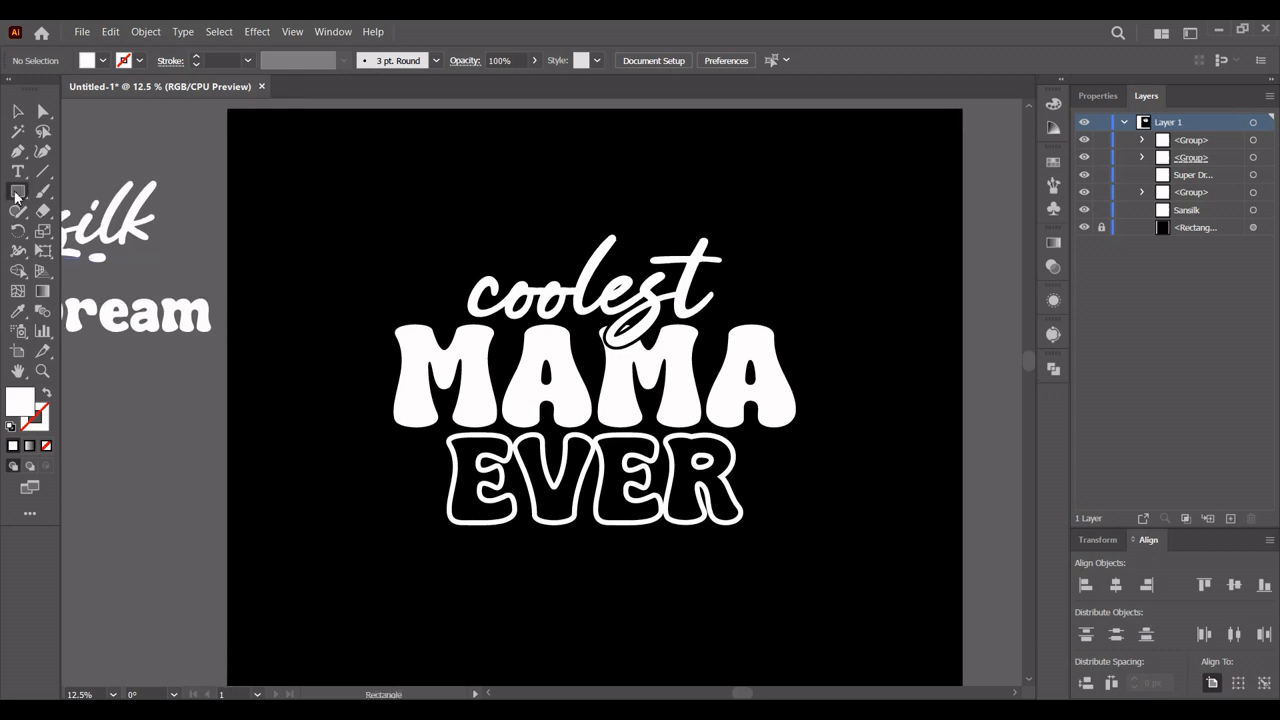
{"action": "left_click", "coordinate": [103, 251]}
{"action": "left_click_drag", "start_coordinate": [331, 208], "coordinate": [394, 255]}
{"action": "key", "text": "v"}
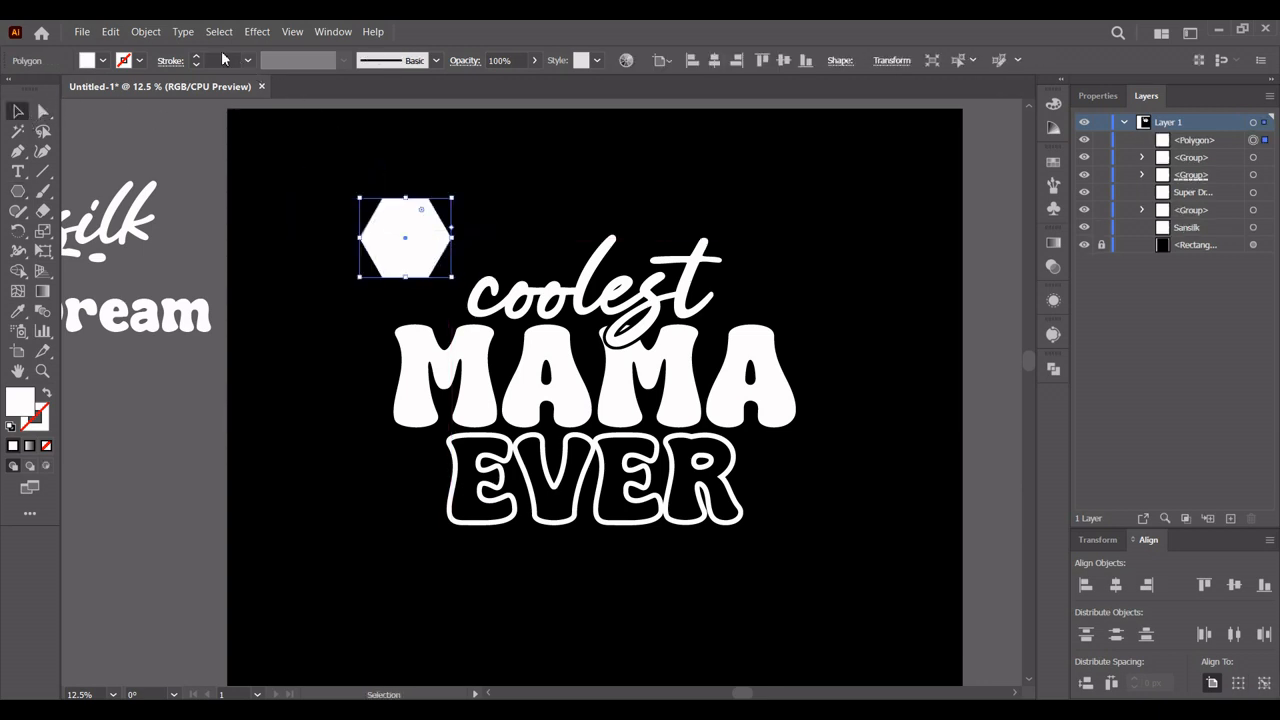
Step: Apply a 60% Pucker & Bloat effect to the hexagon to form a six-petal flower
{"action": "left_click", "coordinate": [259, 33]}
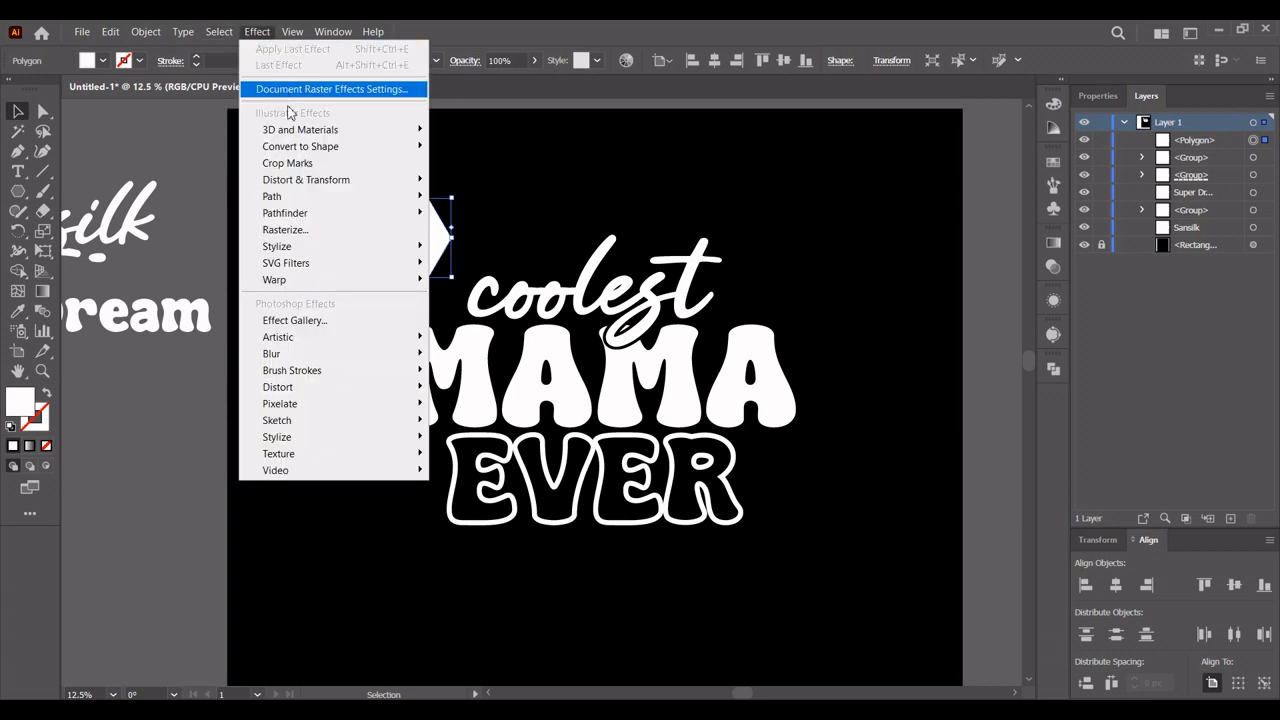
{"action": "mouse_move", "coordinate": [374, 180]}
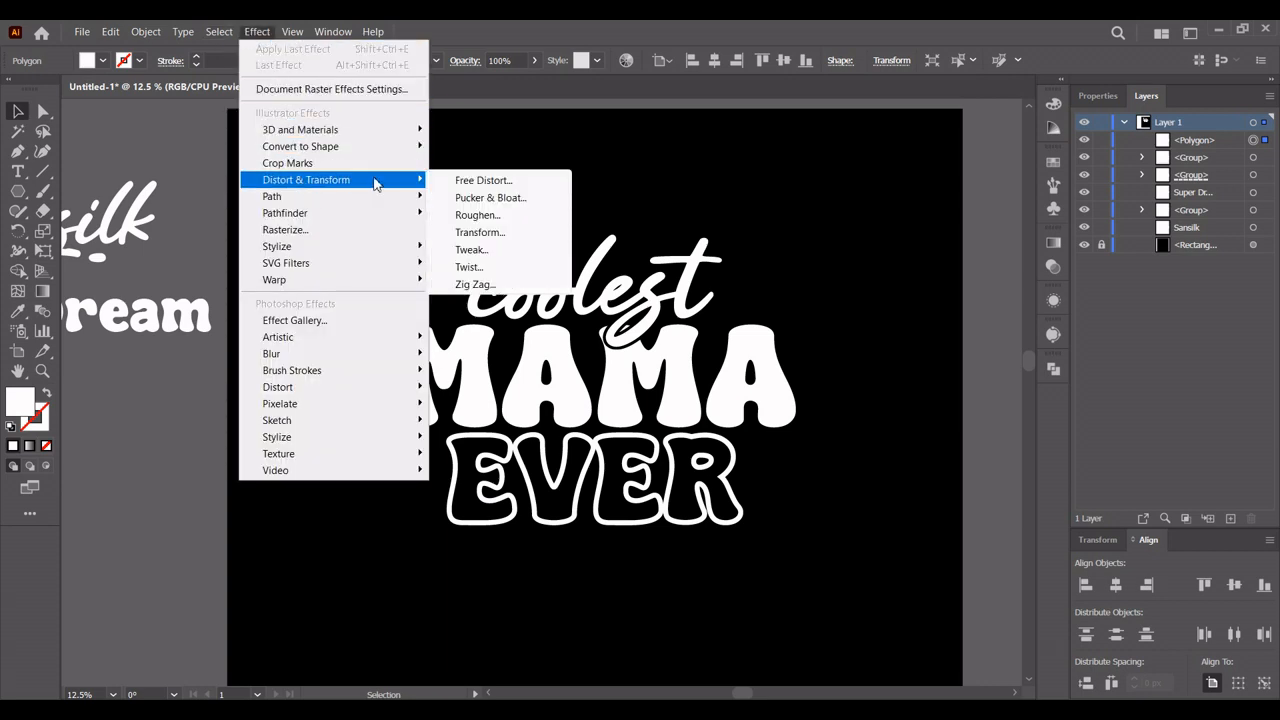
{"action": "left_click", "coordinate": [490, 198]}
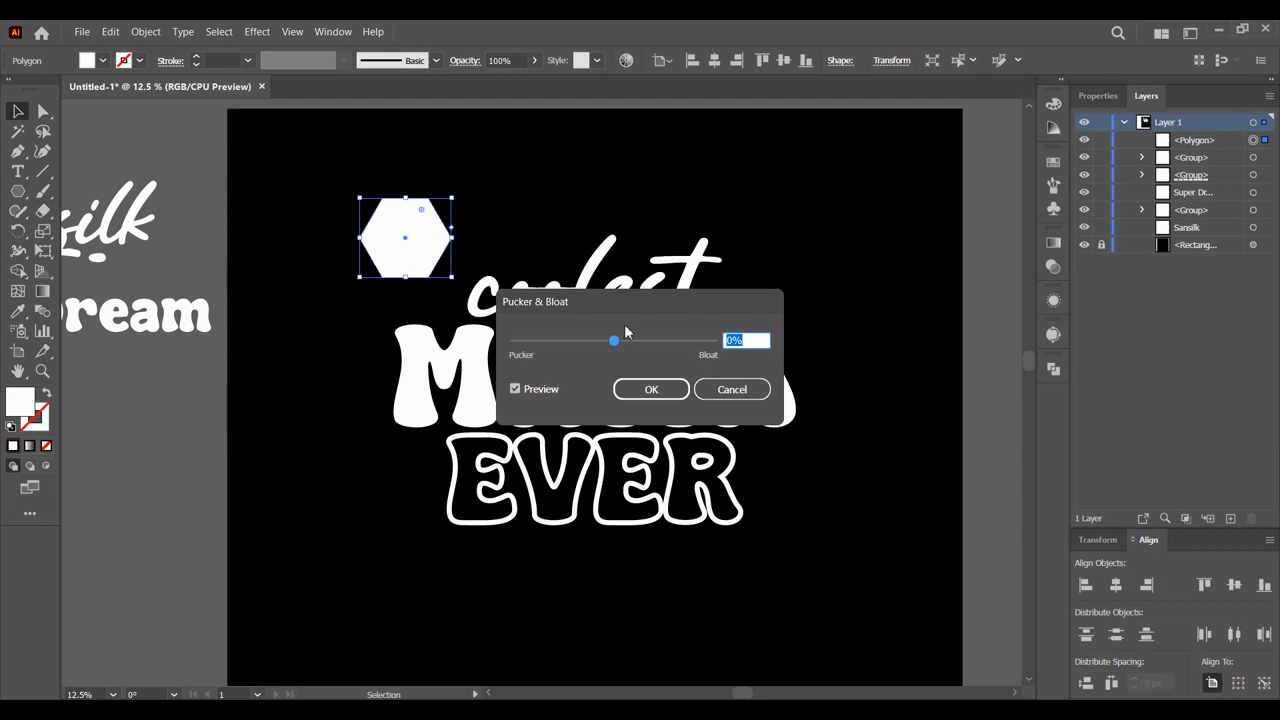
{"action": "left_click_drag", "start_coordinate": [619, 343], "coordinate": [646, 344]}
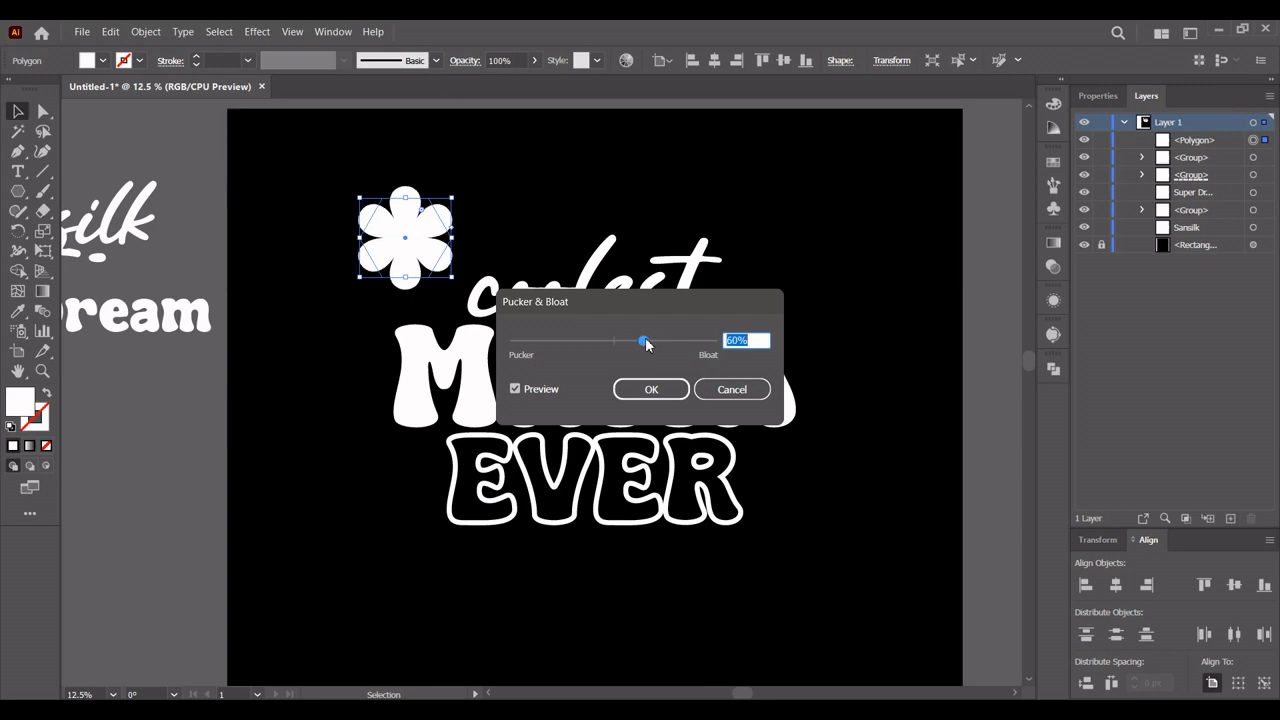
{"action": "left_click", "coordinate": [651, 389]}
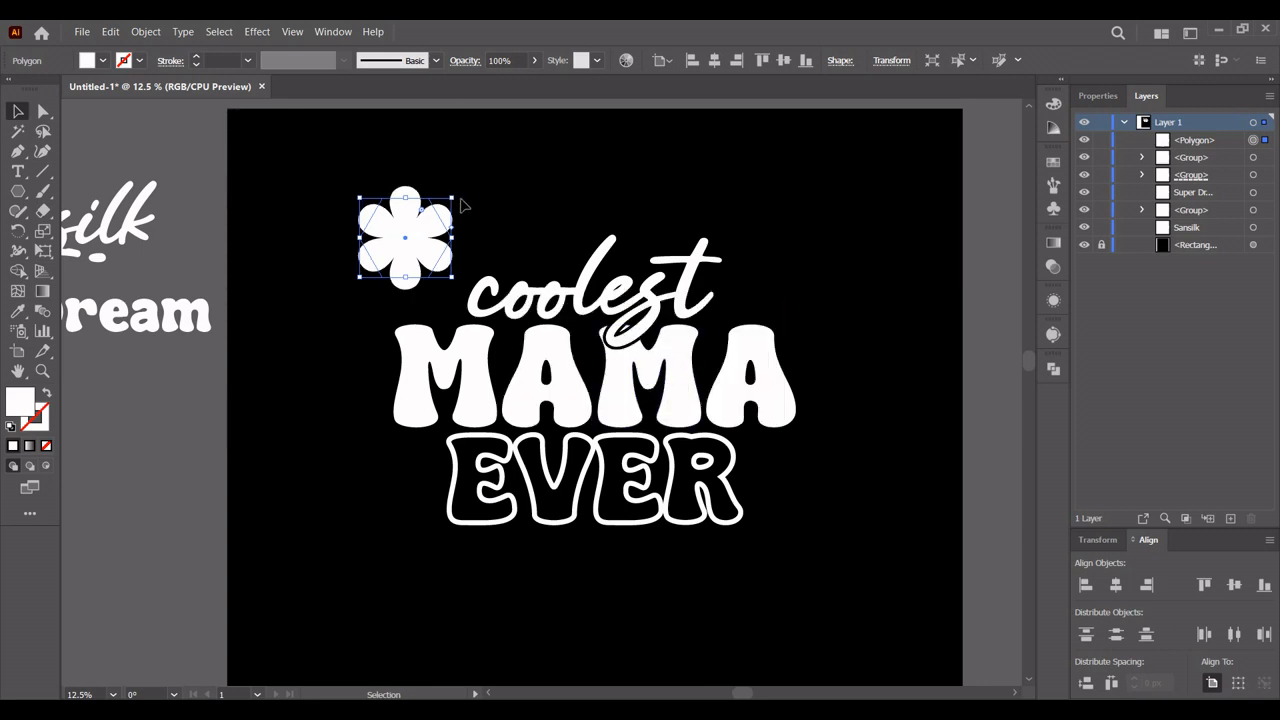
Step: Rotate the flower so one petal points straight to each side, and expand its appearance
{"action": "left_click_drag", "start_coordinate": [457, 193], "coordinate": [483, 228]}
{"action": "left_click", "coordinate": [146, 31]}
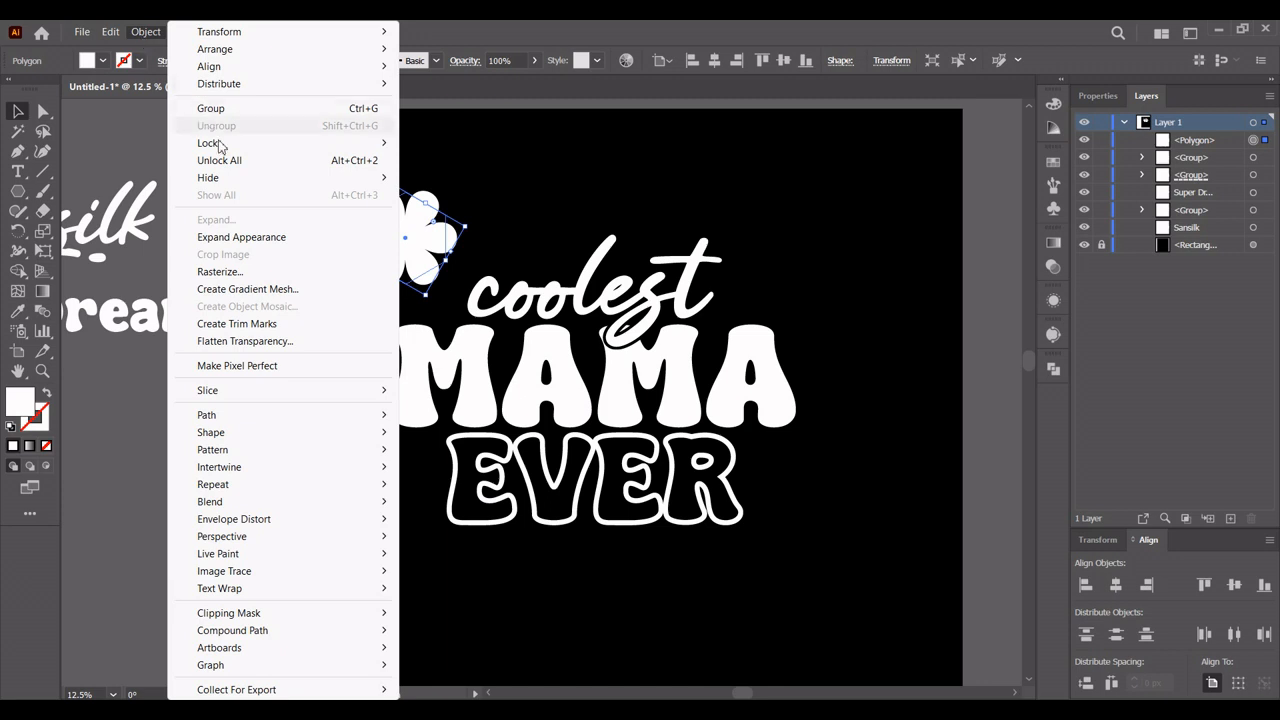
{"action": "left_click", "coordinate": [245, 237]}
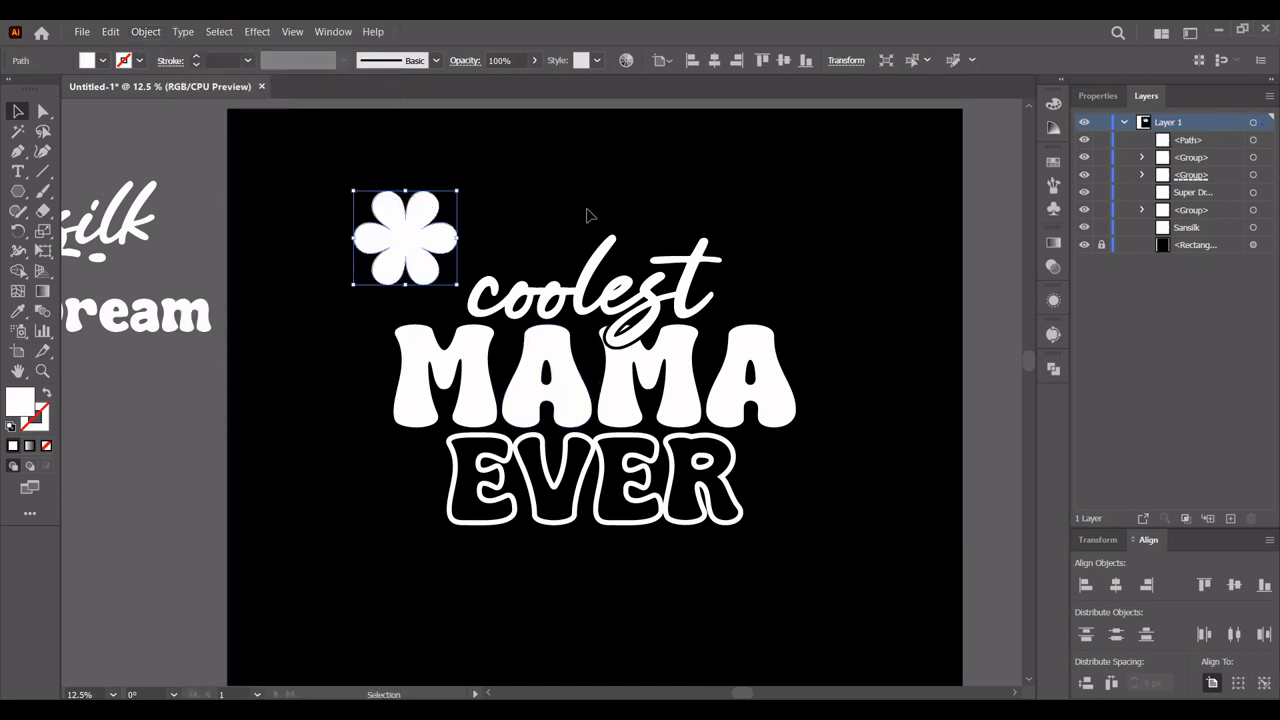
{"action": "left_click", "coordinate": [374, 177]}
Step: Draw a small circle with the Ellipse tool, centered on the flower
{"action": "scroll", "coordinate": [374, 177], "scroll_direction": "up", "scroll_amount": 2}
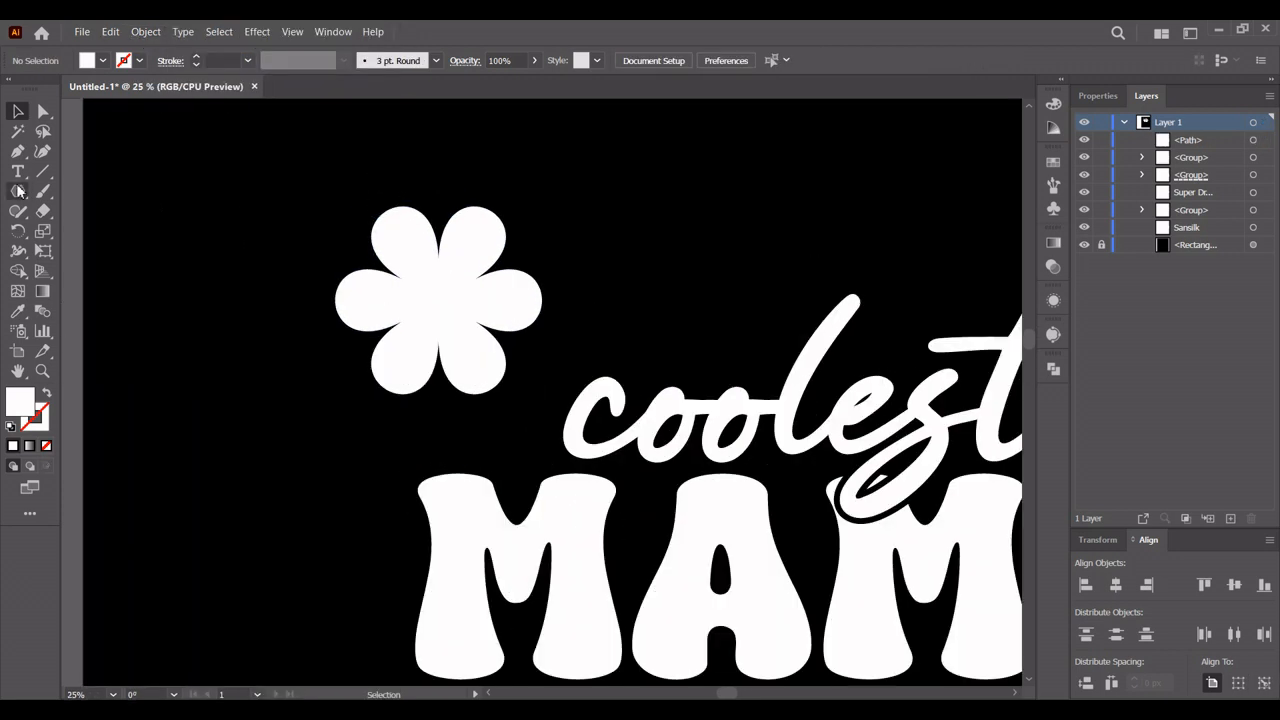
{"action": "left_click_drag", "start_coordinate": [18, 191], "coordinate": [98, 236]}
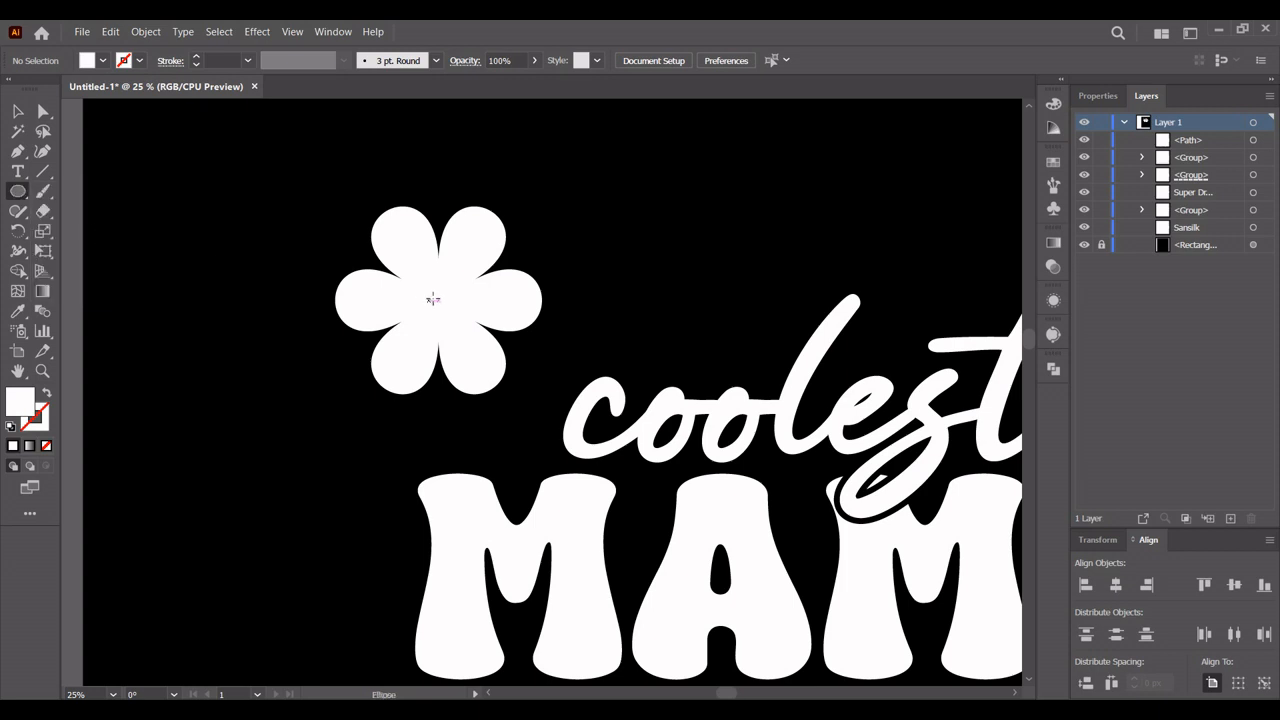
{"action": "left_click_drag", "start_coordinate": [437, 297], "coordinate": [465, 314]}
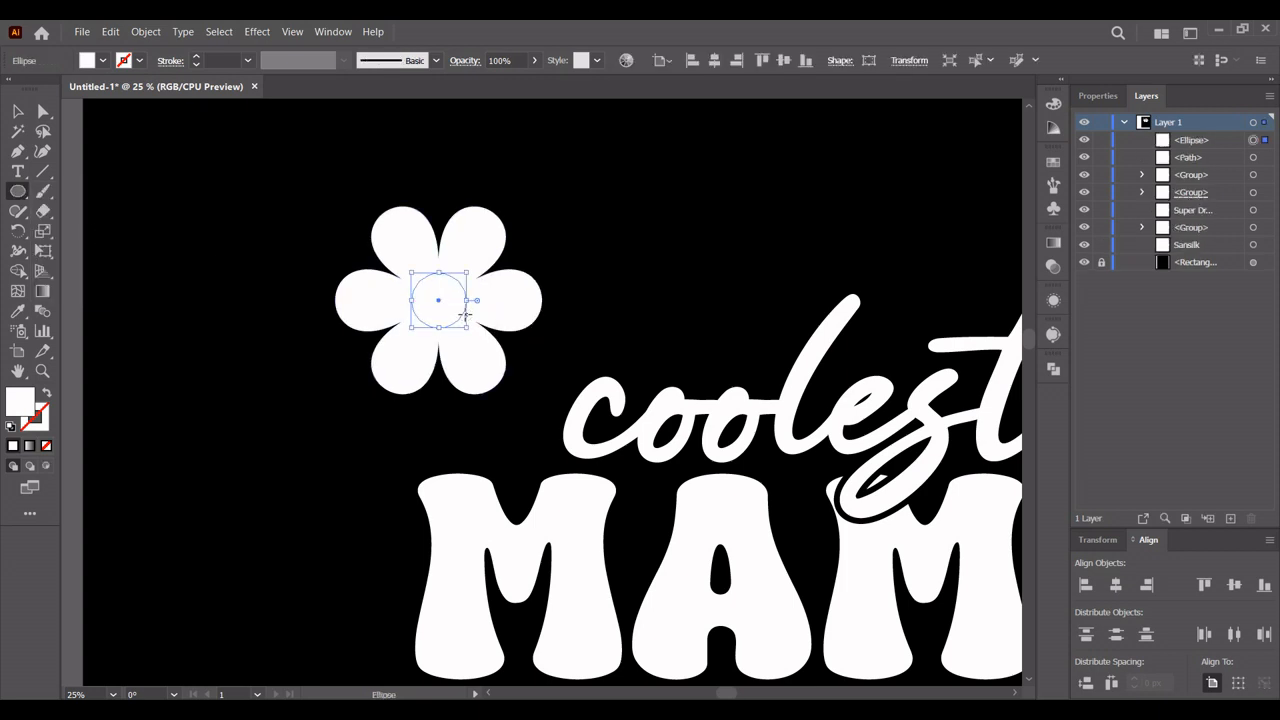
{"action": "key", "text": "v"}
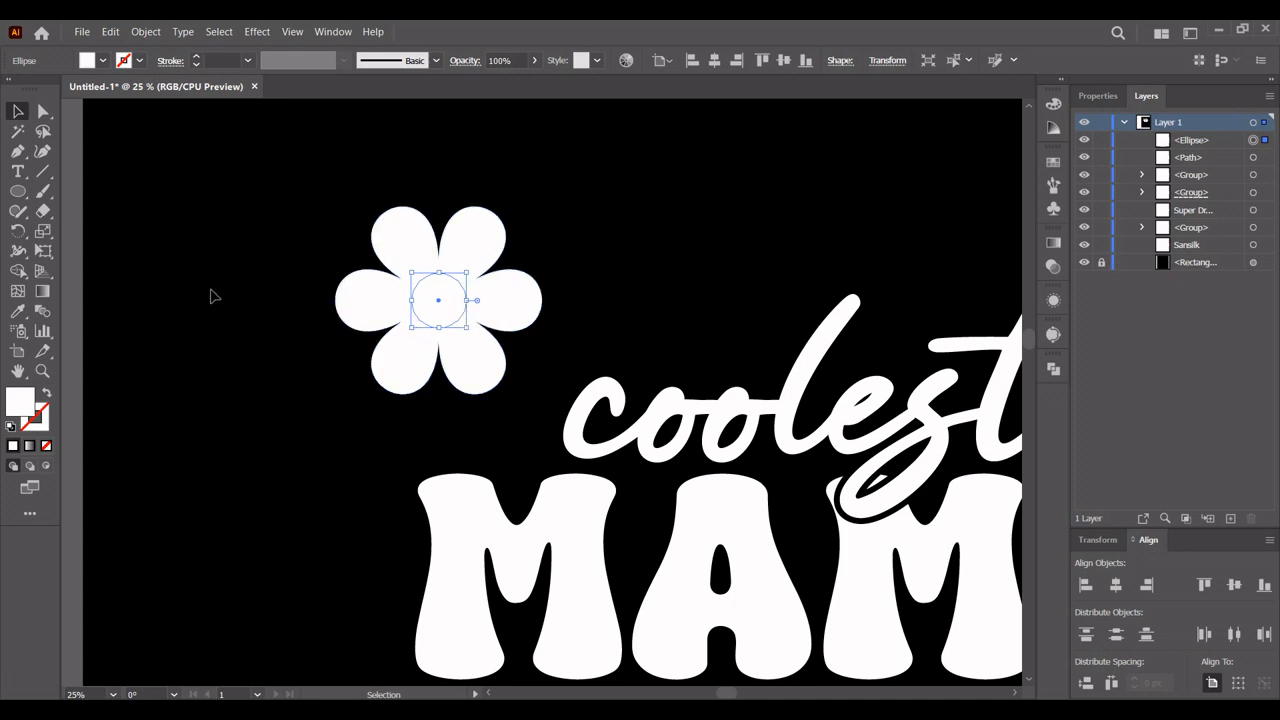
Step: Fill the flower's center circle with black sampled from the background
{"action": "left_click", "coordinate": [17, 311]}
{"action": "left_click", "coordinate": [197, 280]}
{"action": "key", "text": "v"}
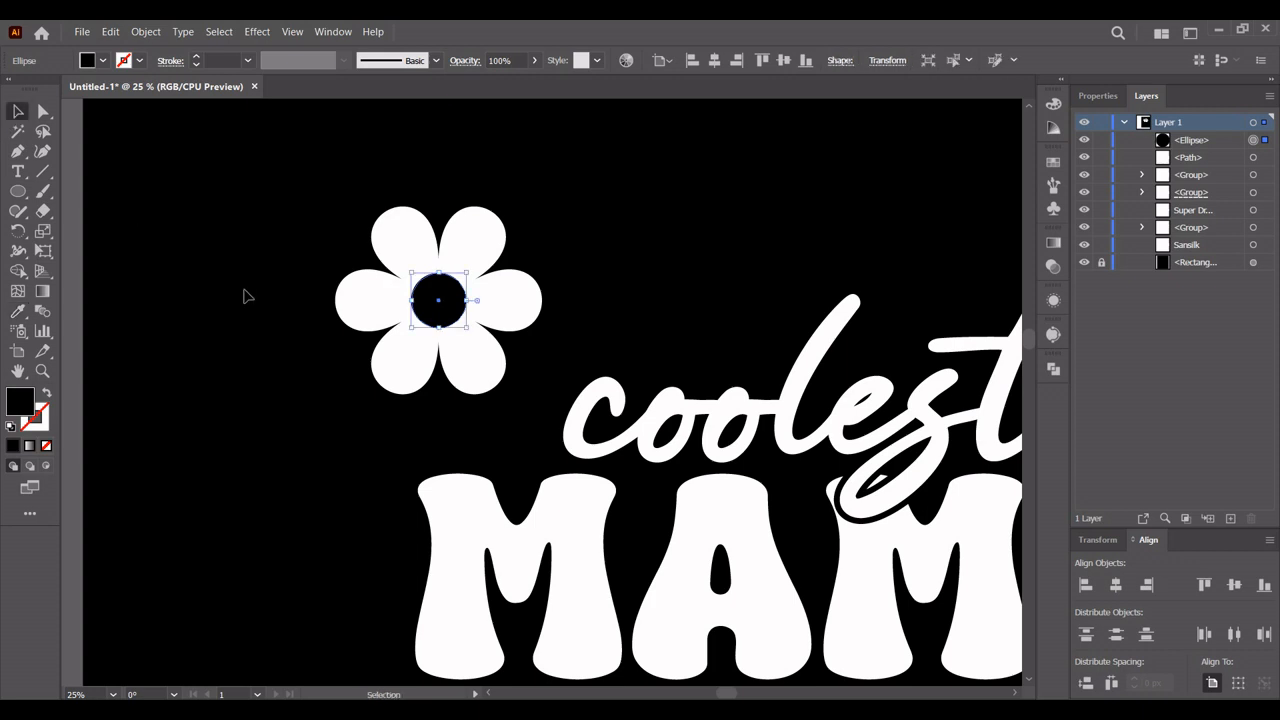
Step: Try to cut the center circle out of the flower with the Shape Builder tool
{"action": "left_click", "coordinate": [246, 291]}
{"action": "left_click_drag", "start_coordinate": [286, 236], "coordinate": [478, 384]}
{"action": "left_click", "coordinate": [20, 271]}
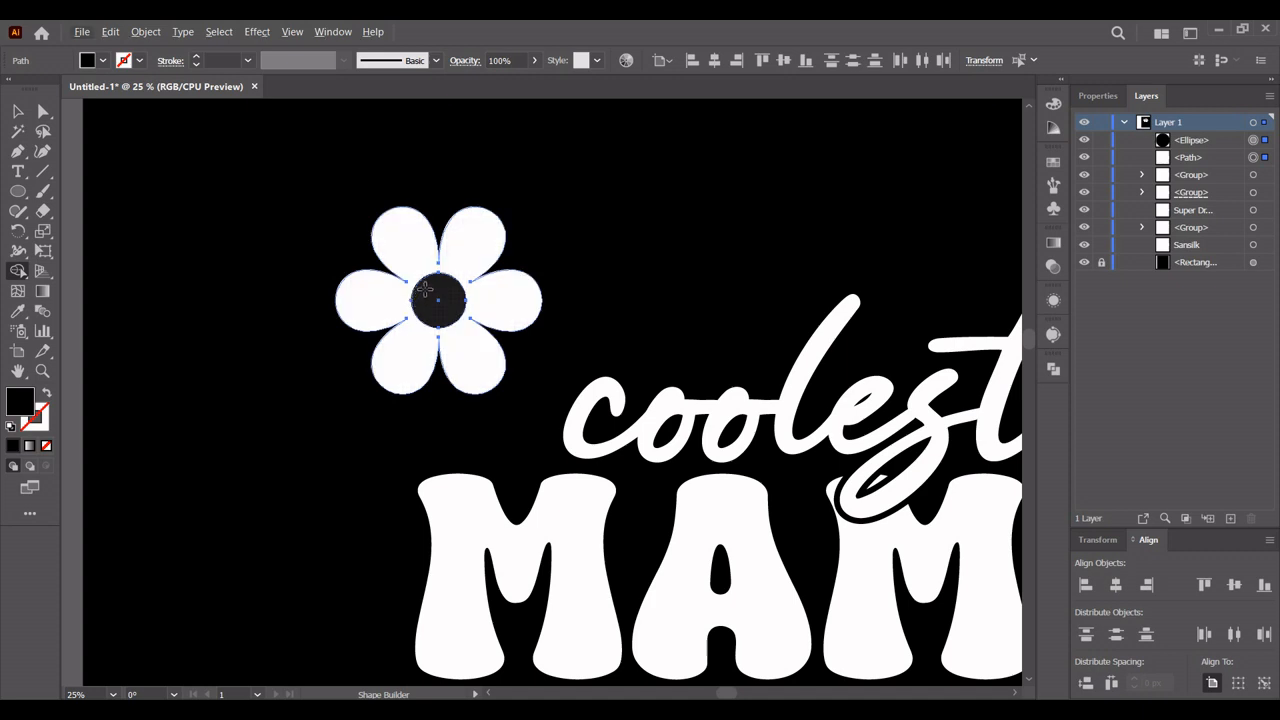
{"action": "left_click", "coordinate": [427, 289]}
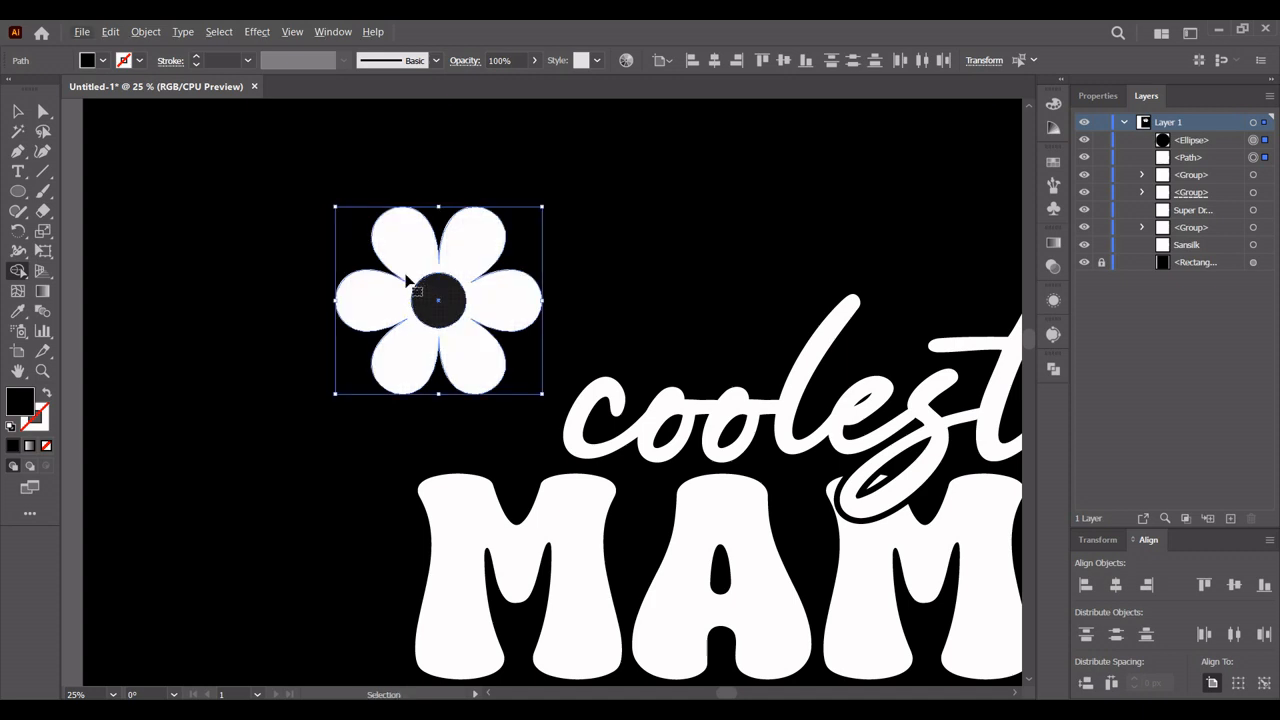
{"action": "left_click", "coordinate": [20, 112]}
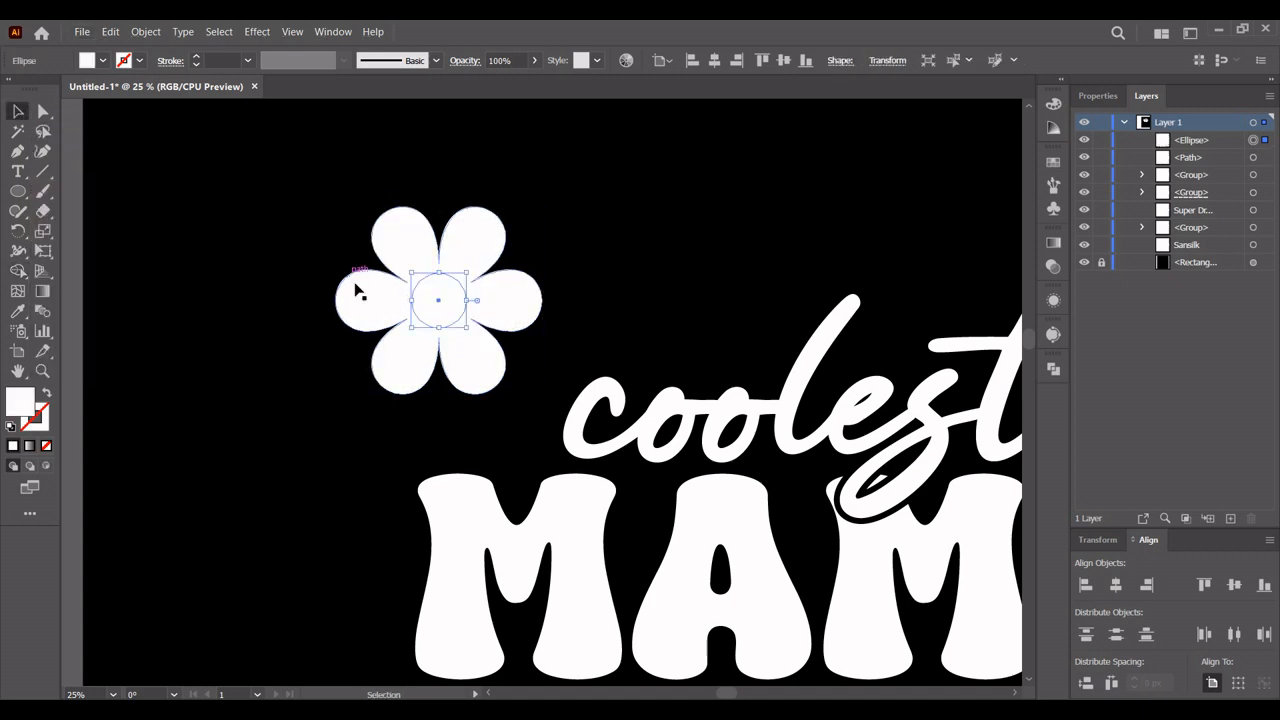
Step: Fill the flower's center circle with black sampled from the background again
{"action": "left_click", "coordinate": [20, 312]}
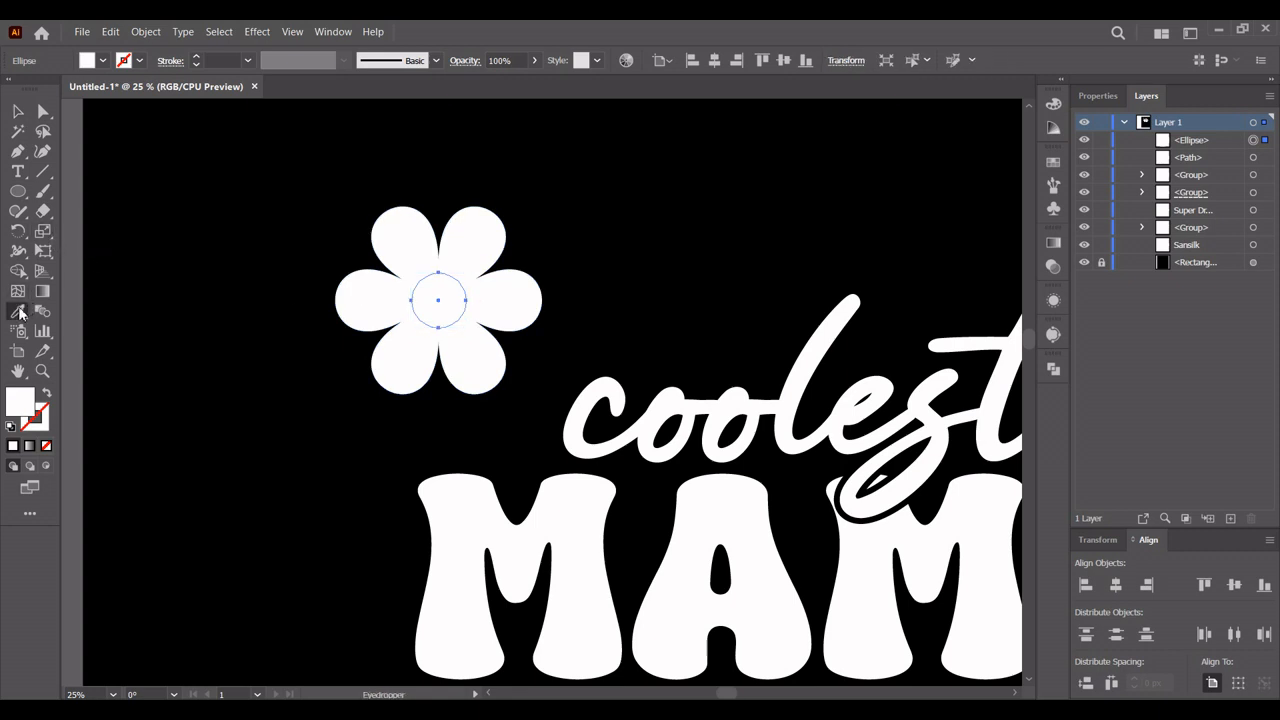
{"action": "left_click", "coordinate": [217, 303]}
{"action": "left_click", "coordinate": [20, 112]}
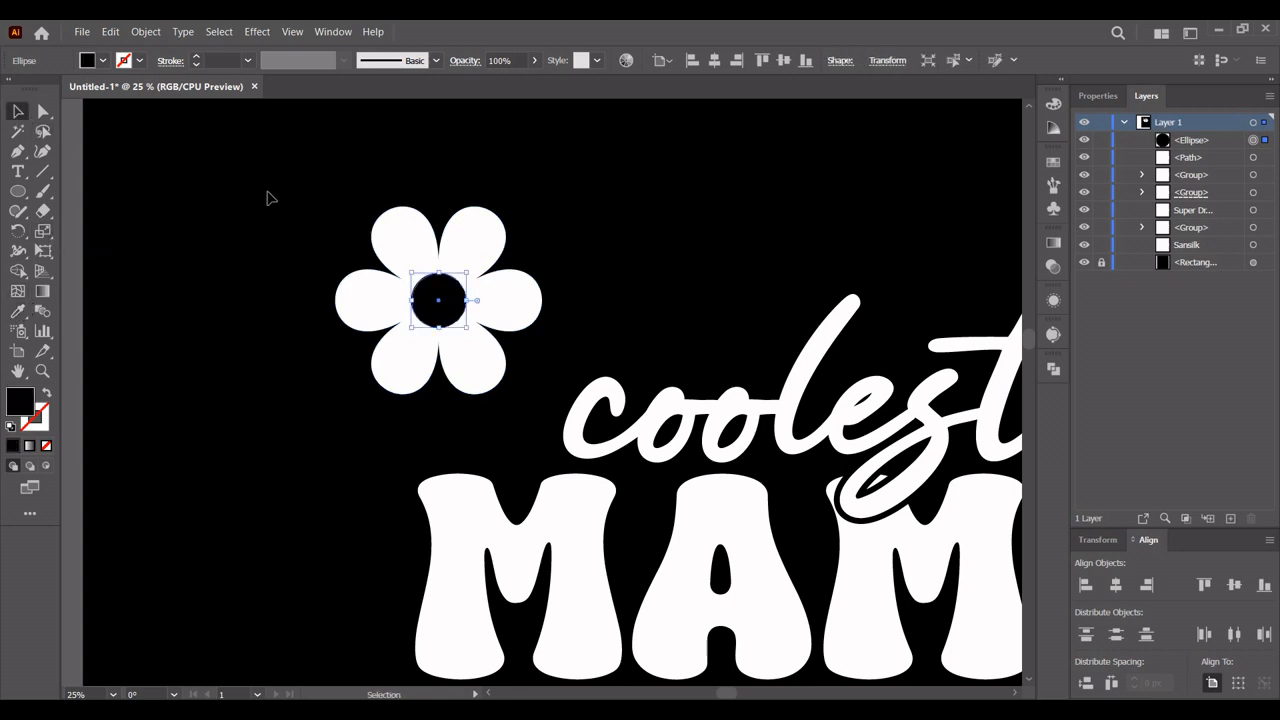
Step: Subtract the center circle from the flower with the Pathfinder Minus Front operation
{"action": "left_click", "coordinate": [270, 198]}
{"action": "left_click_drag", "start_coordinate": [586, 322], "coordinate": [376, 234]}
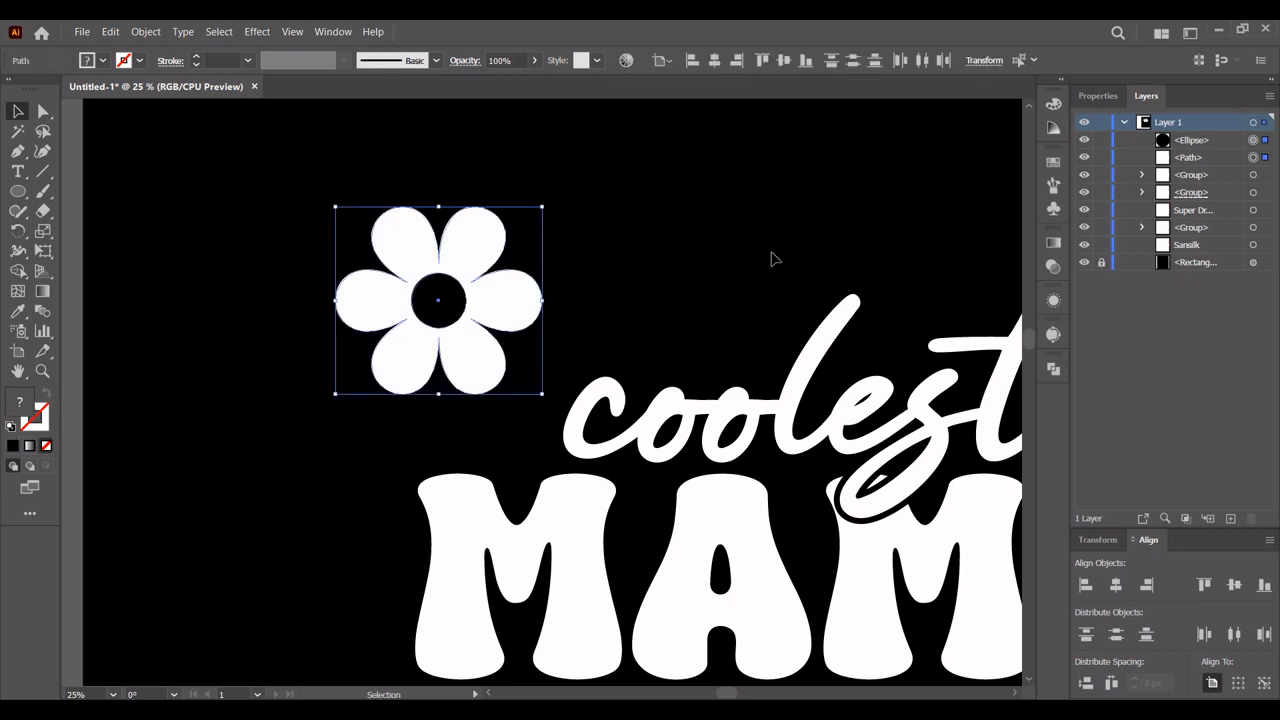
{"action": "left_click", "coordinate": [1053, 369]}
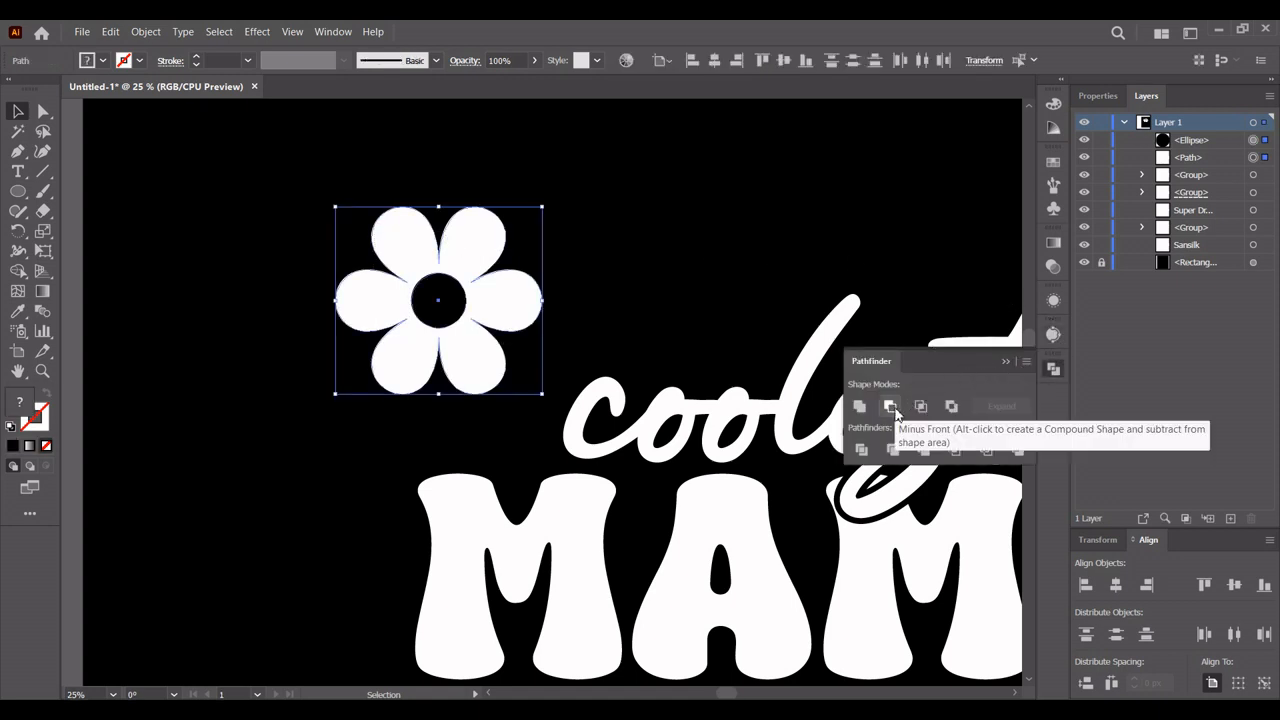
{"action": "left_click", "coordinate": [890, 407]}
{"action": "left_click", "coordinate": [1053, 369]}
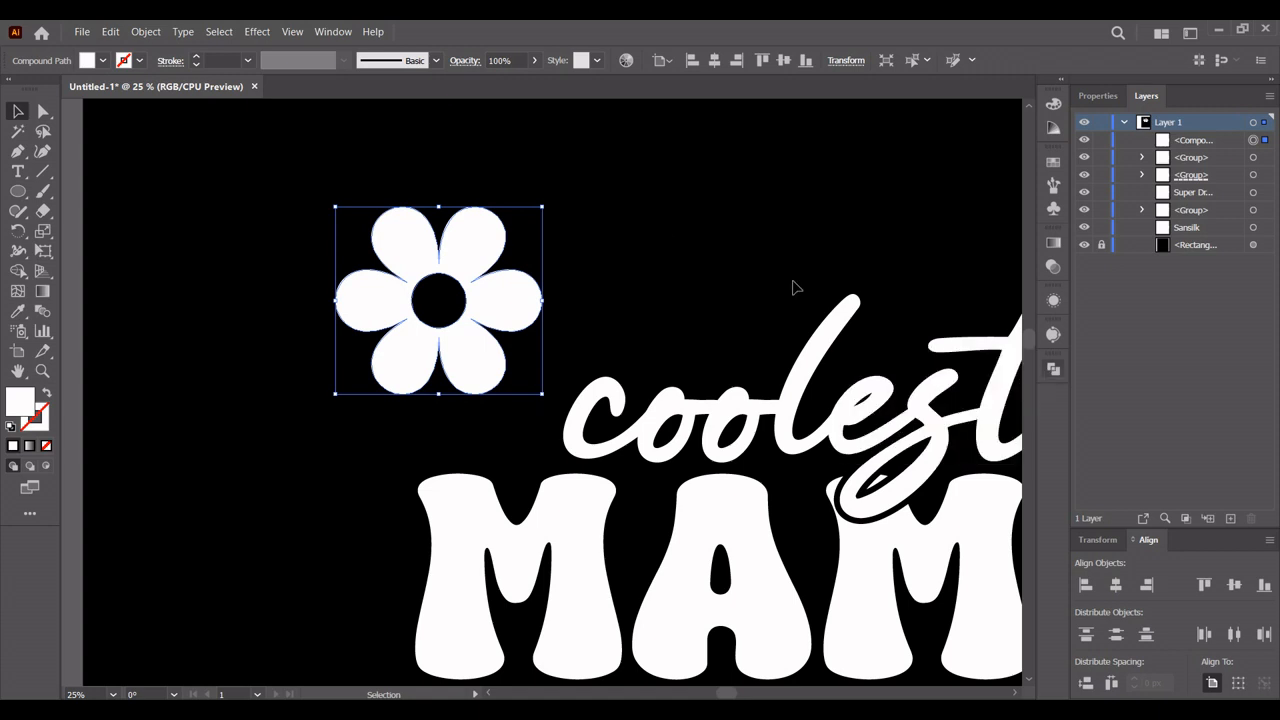
{"action": "left_click", "coordinate": [662, 234]}
Step: Scale down the flower, place it just before "coolest" and put a copy level with it after the word
{"action": "scroll", "coordinate": [533, 238], "scroll_direction": "down", "scroll_amount": 1}
{"action": "left_click_drag", "start_coordinate": [549, 239], "coordinate": [509, 239]}
{"action": "left_click", "coordinate": [428, 222]}
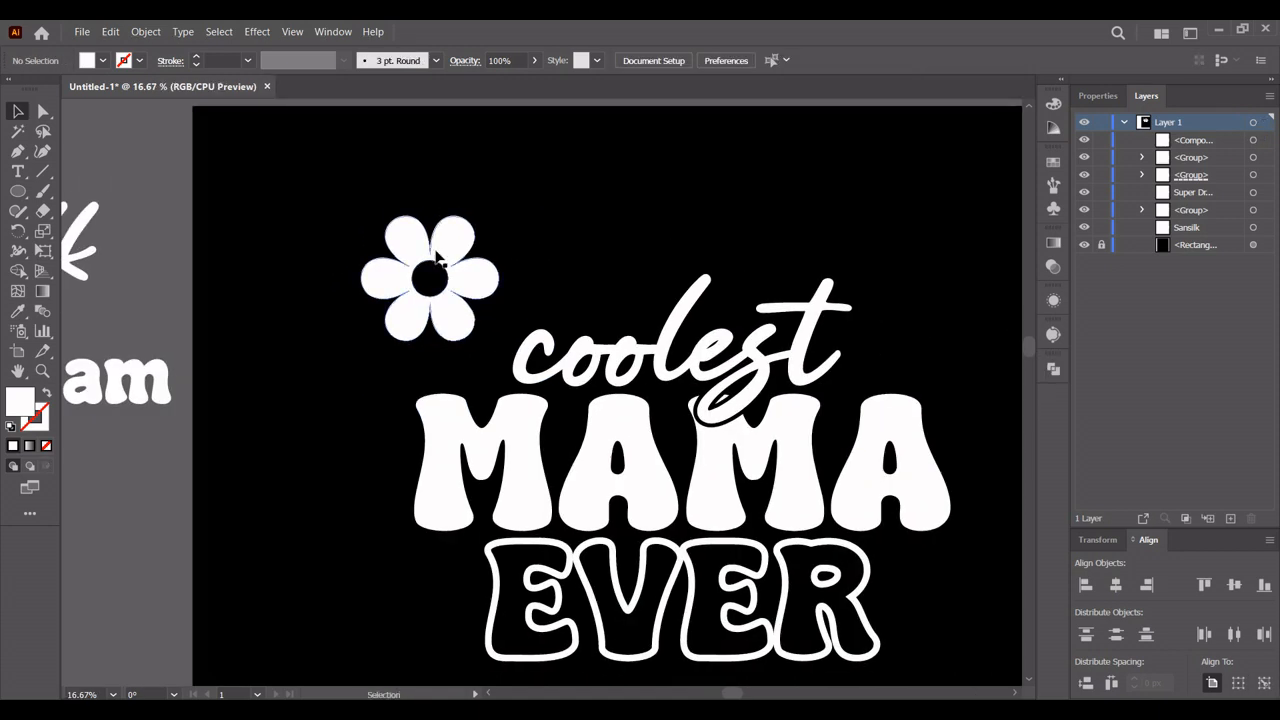
{"action": "left_click_drag", "start_coordinate": [428, 216], "coordinate": [912, 360]}
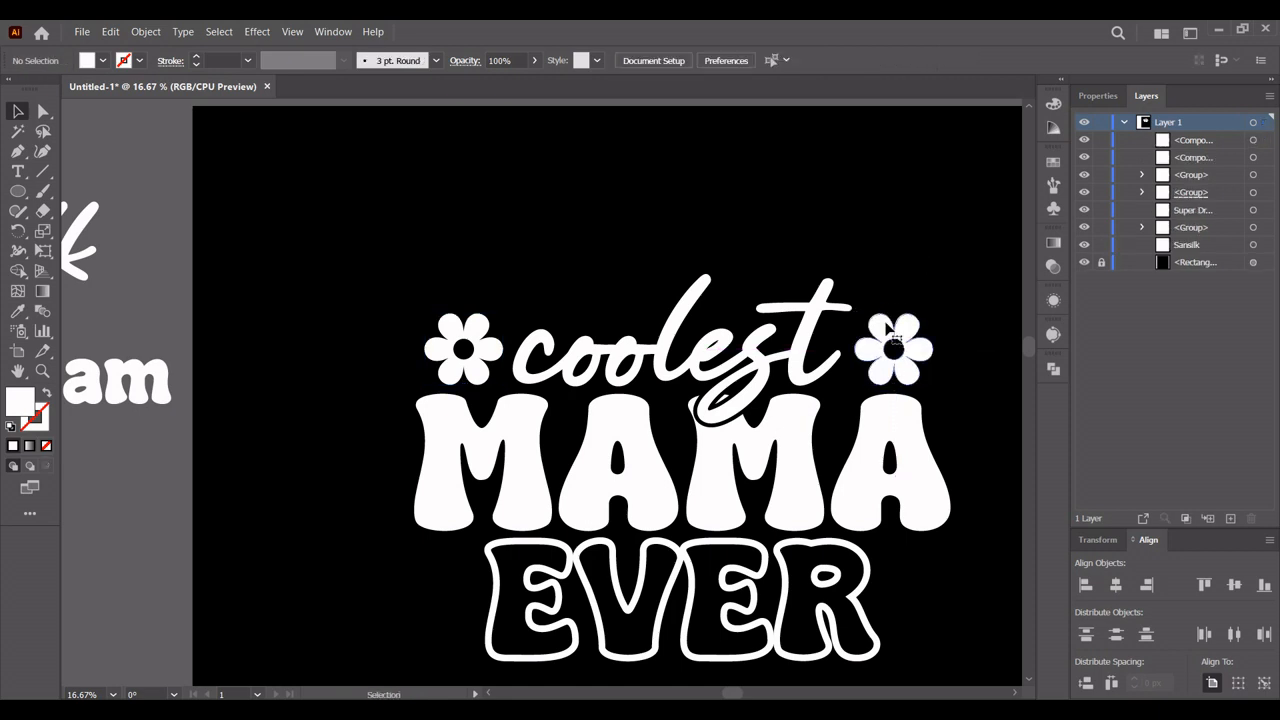
{"action": "left_click", "coordinate": [482, 330], "text": "shift"}
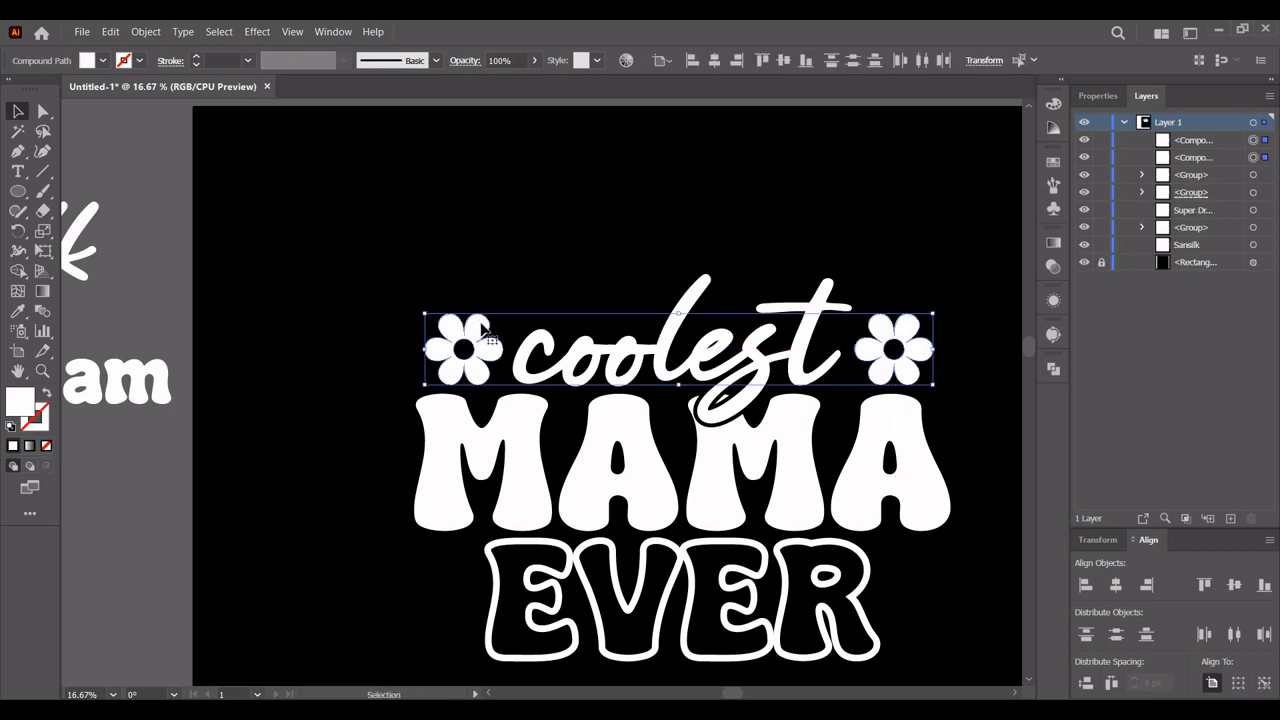
{"action": "right_click", "coordinate": [482, 330]}
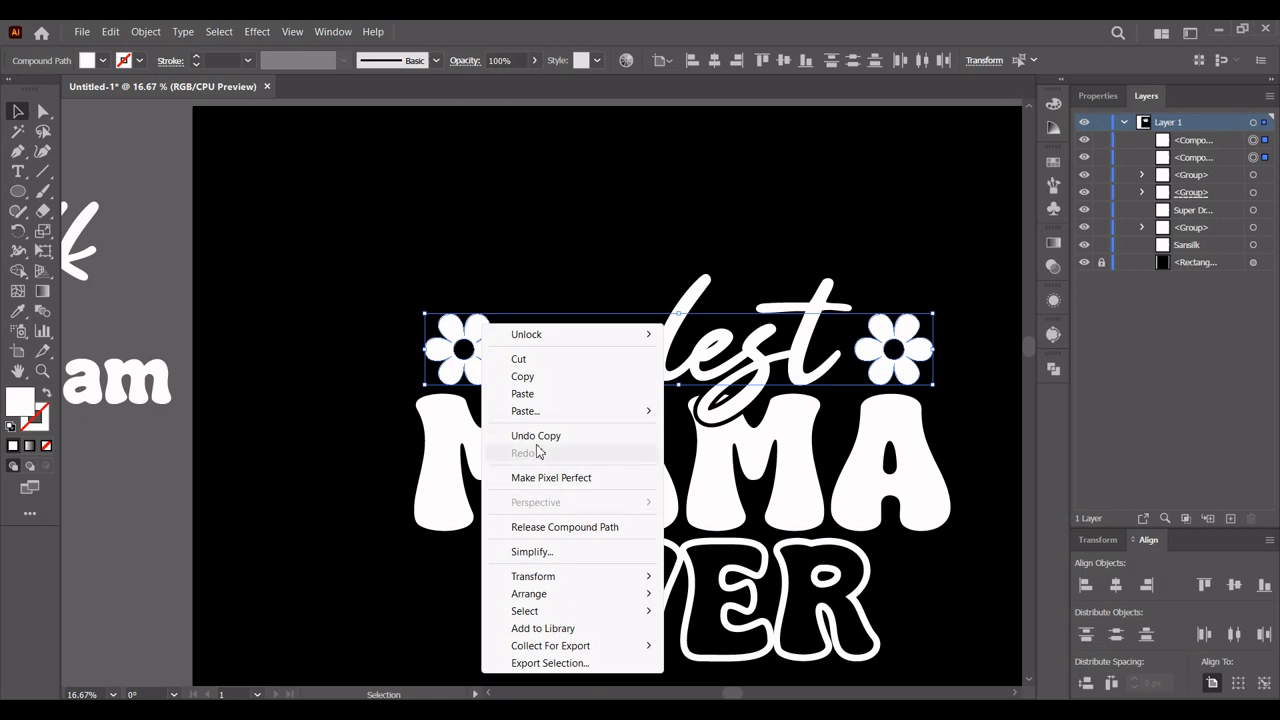
{"action": "left_click", "coordinate": [592, 263]}
{"action": "left_click", "coordinate": [592, 263]}
Step: Group the two flowers and center the group horizontally above "MAMA"
{"action": "scroll", "coordinate": [592, 263], "scroll_direction": "down", "scroll_amount": 1}
{"action": "left_click_drag", "start_coordinate": [865, 342], "coordinate": [812, 374]}
{"action": "scroll", "coordinate": [766, 363], "scroll_direction": "up", "scroll_amount": 1}
{"action": "left_click", "coordinate": [757, 316]}
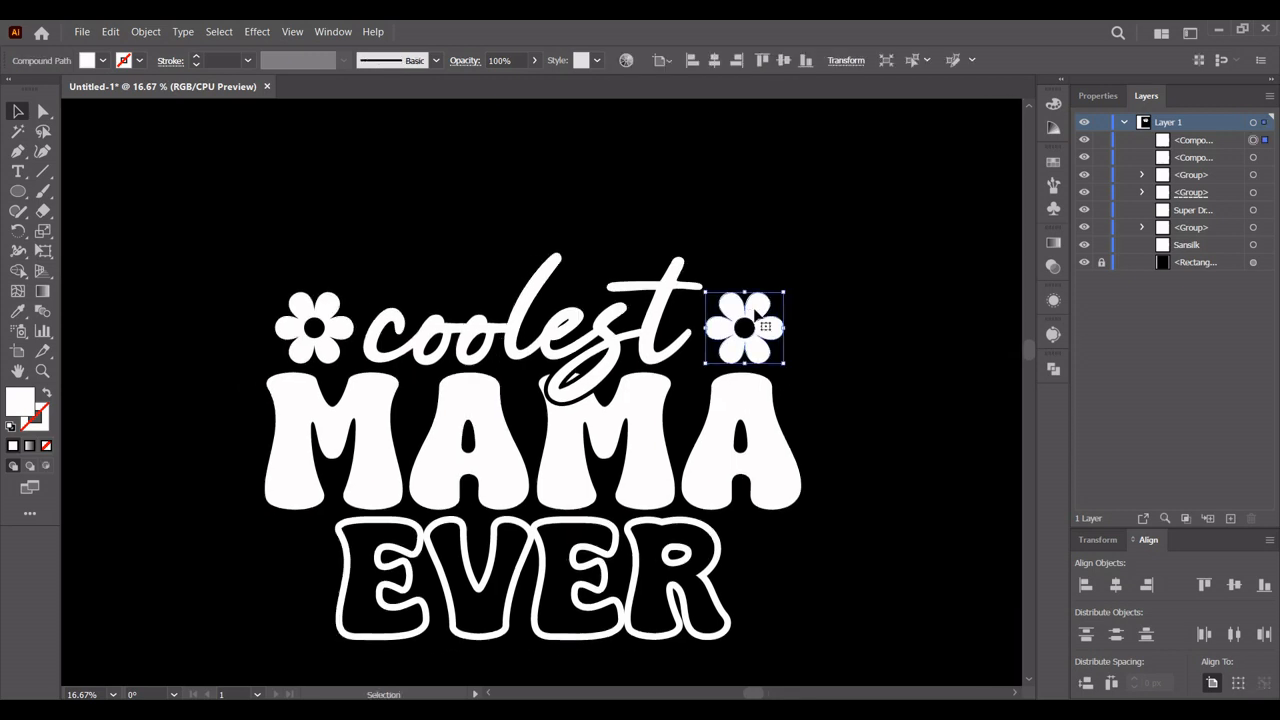
{"action": "left_click", "coordinate": [340, 305], "text": "shift"}
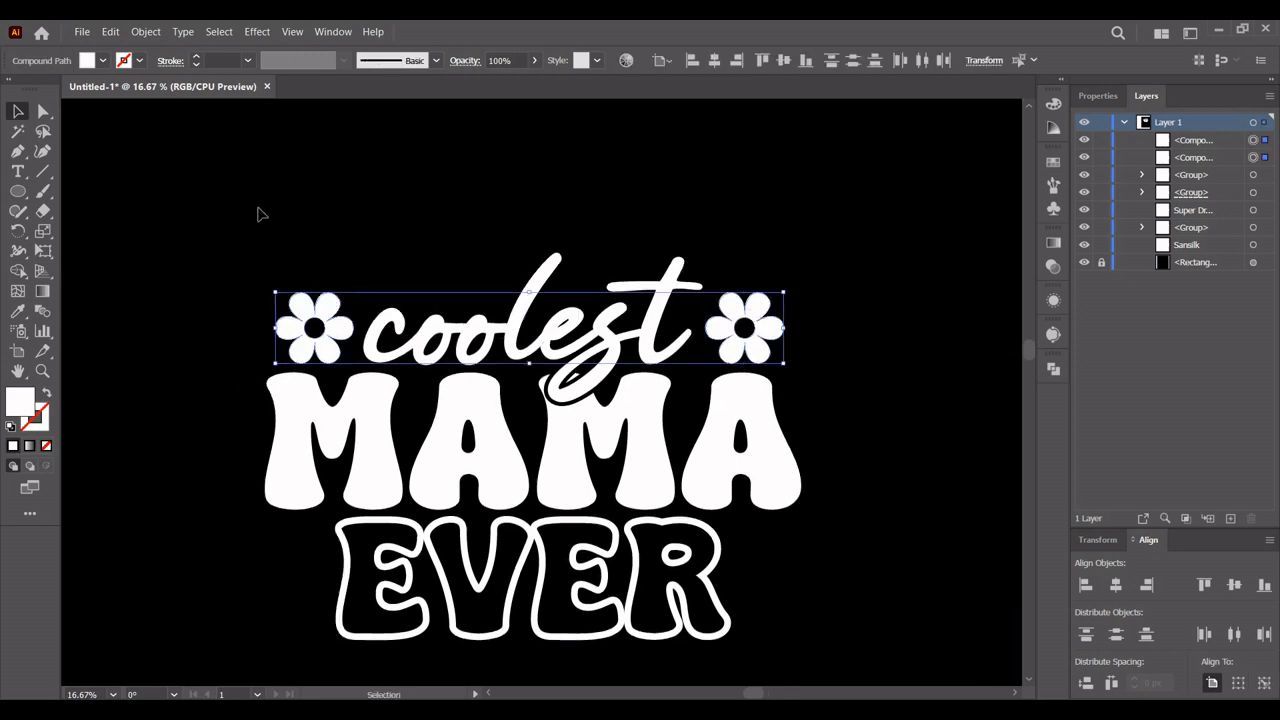
{"action": "left_click", "coordinate": [150, 32]}
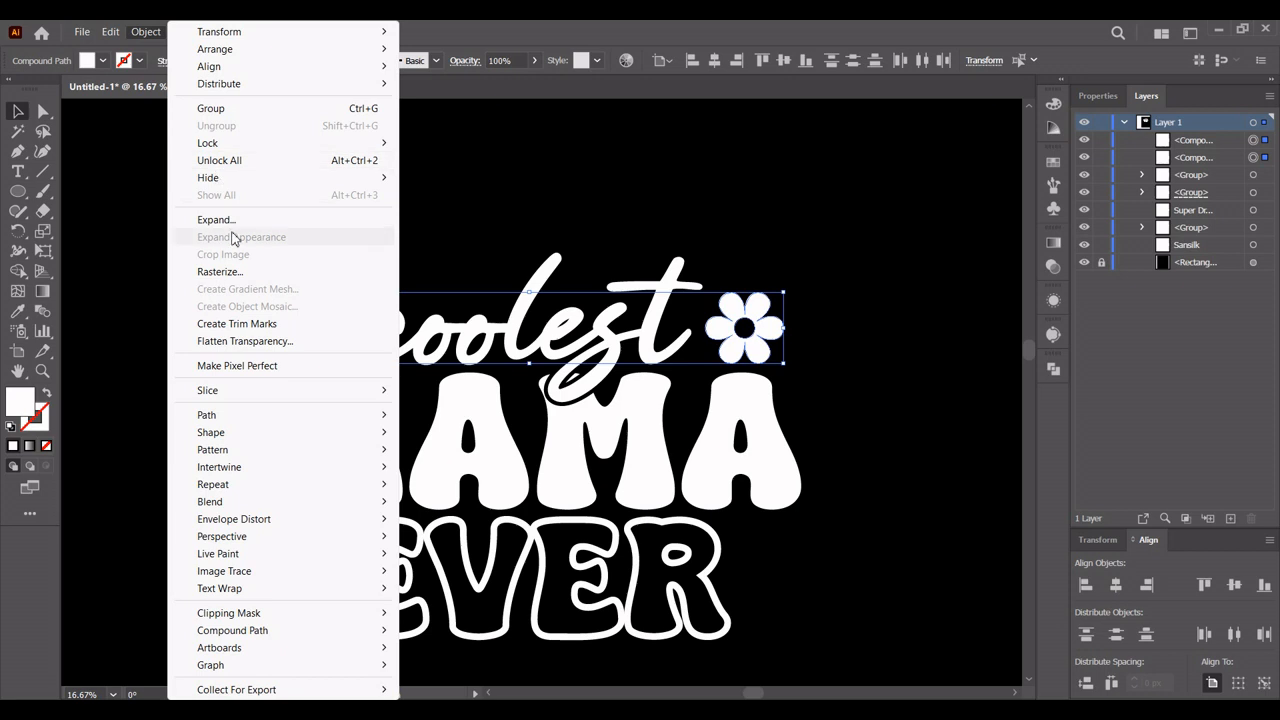
{"action": "left_click", "coordinate": [247, 110]}
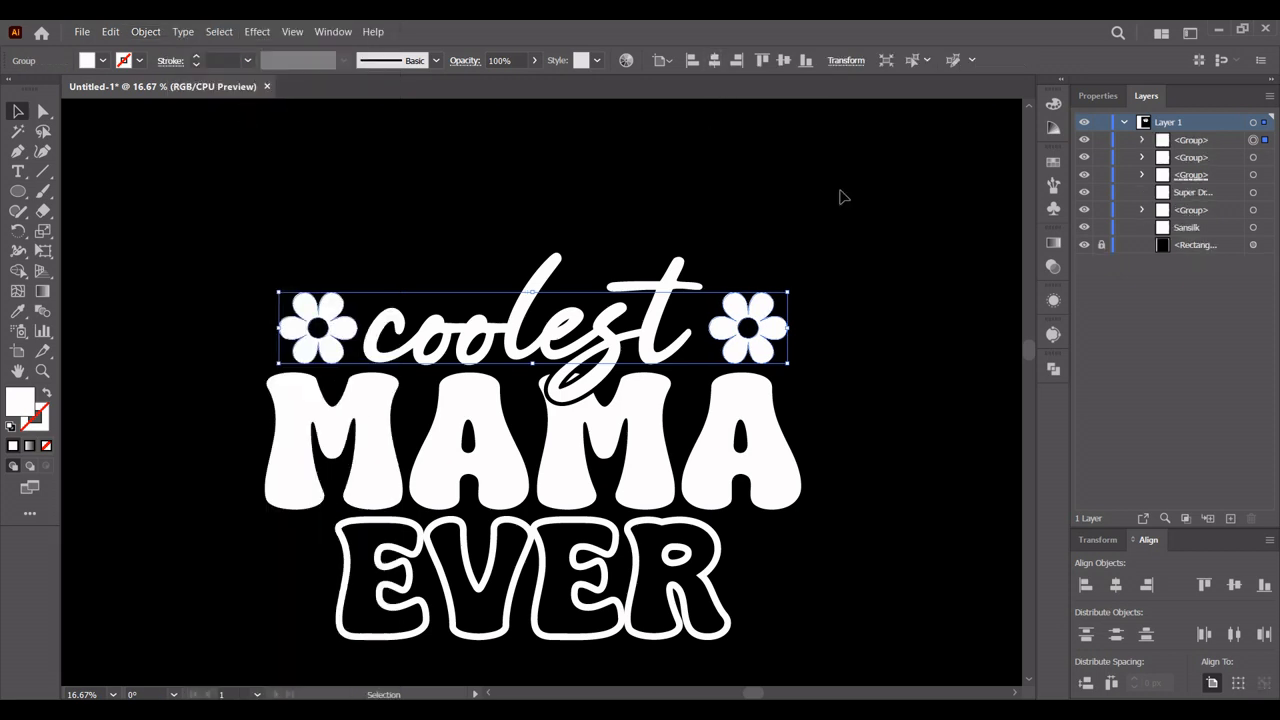
{"action": "left_click", "coordinate": [820, 457]}
Step: Draw a flat ellipse about 870 px wide and 221 px high in the empty area beside "EVER"
{"action": "left_click_drag", "start_coordinate": [820, 457], "coordinate": [836, 406]}
{"action": "scroll", "coordinate": [836, 406], "scroll_direction": "down", "scroll_amount": 1}
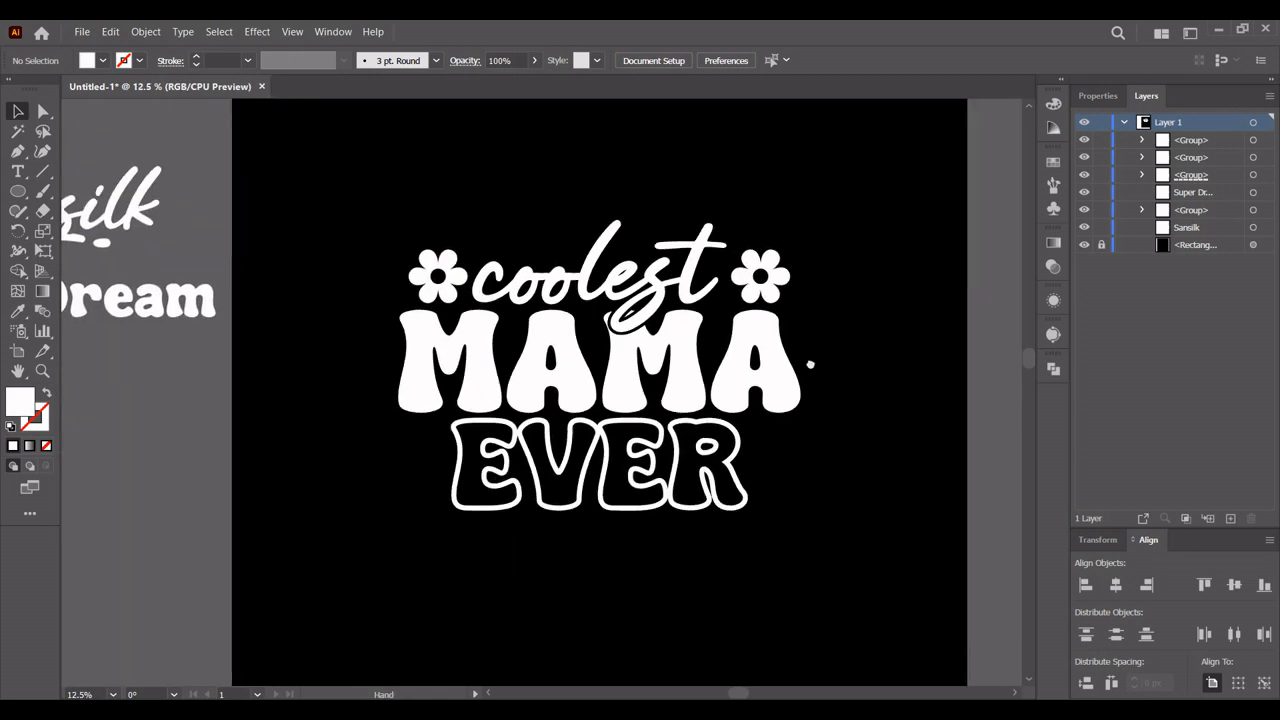
{"action": "left_click", "coordinate": [16, 195]}
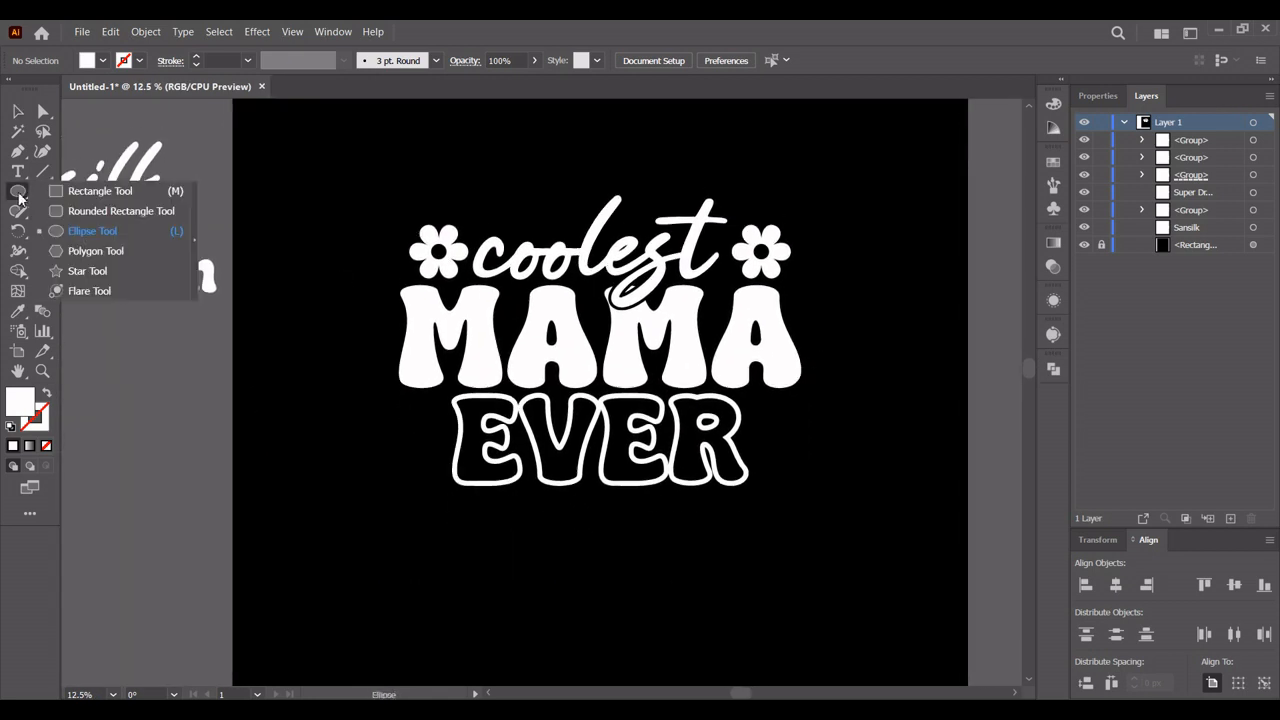
{"action": "left_click", "coordinate": [128, 229]}
{"action": "left_click_drag", "start_coordinate": [260, 453], "coordinate": [404, 488]}
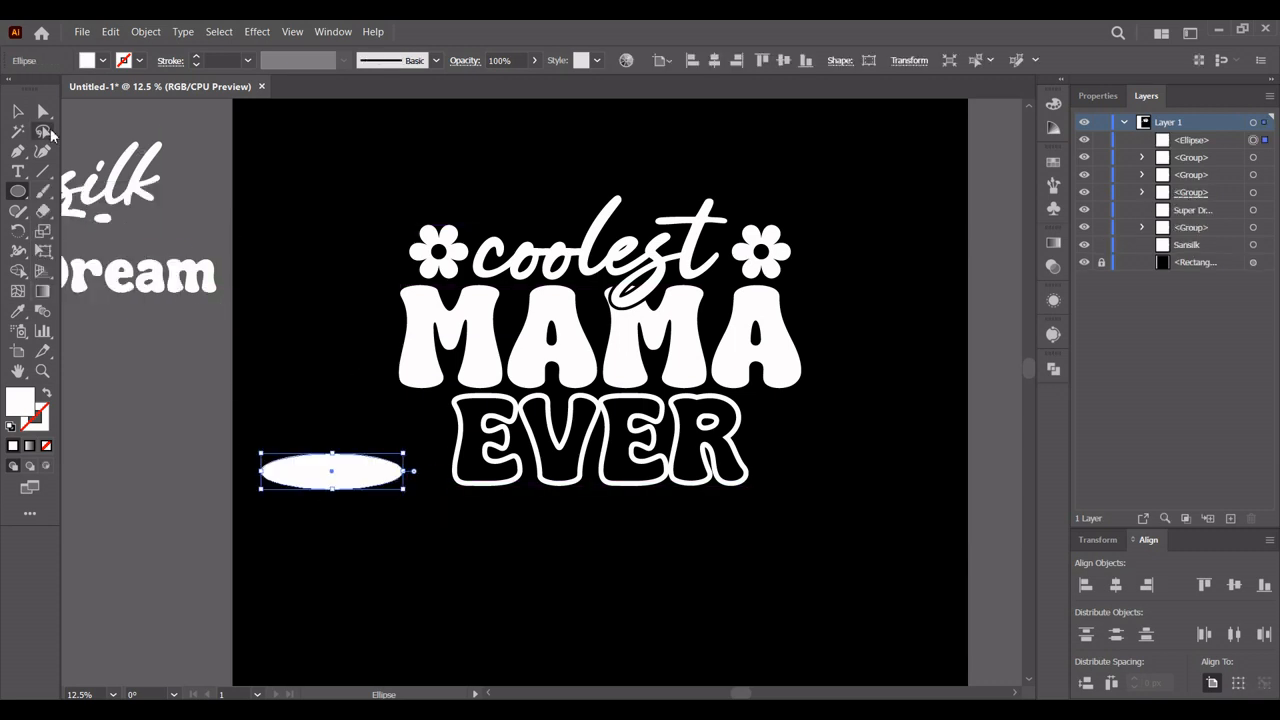
Step: Convert the ellipse's left anchor to a corner and shift its top and bottom anchors about 133 px right, forming a teardrop
{"action": "left_click", "coordinate": [43, 111]}
{"action": "scroll", "coordinate": [272, 456], "scroll_direction": "up", "scroll_amount": 2}
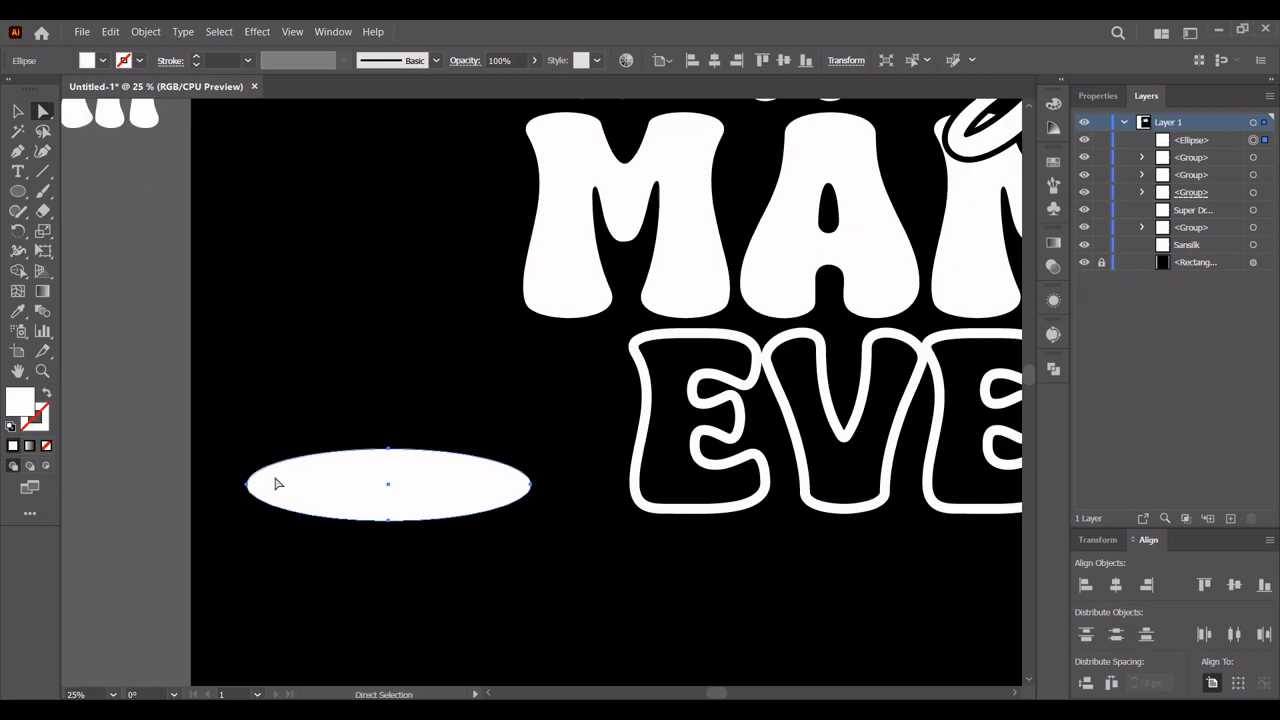
{"action": "left_click", "coordinate": [248, 487]}
{"action": "left_click", "coordinate": [248, 487]}
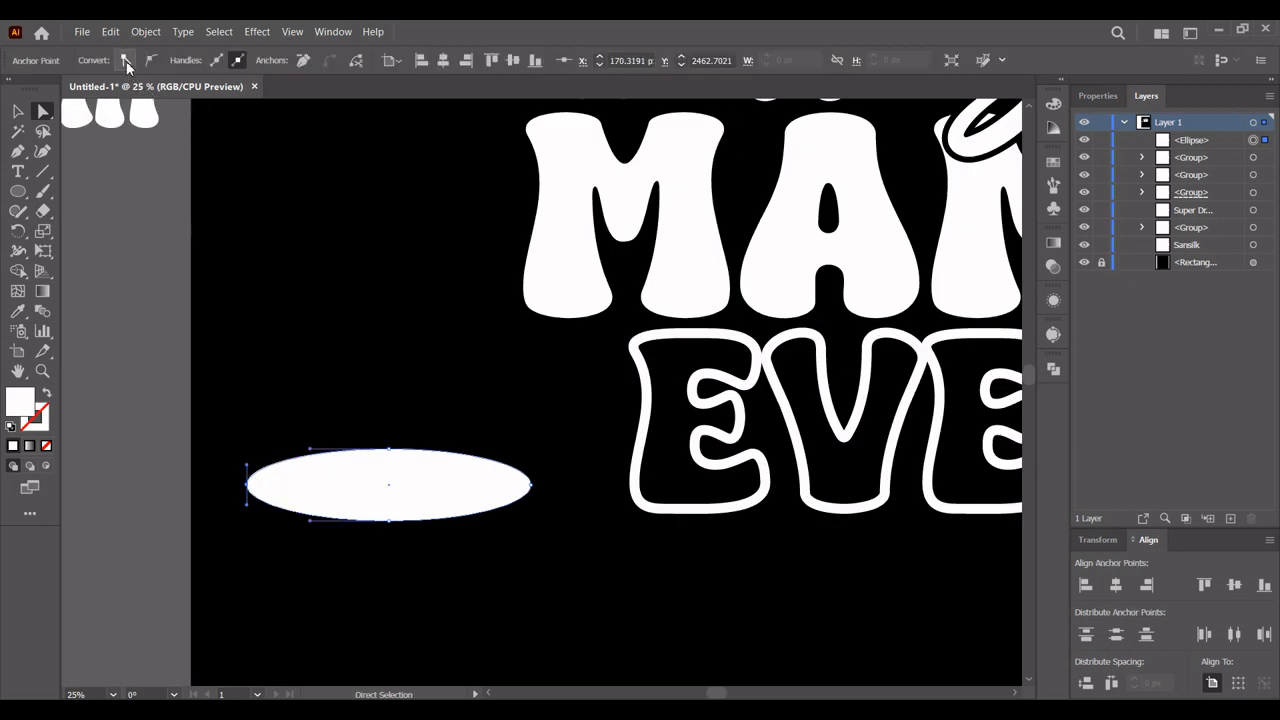
{"action": "left_click", "coordinate": [126, 62]}
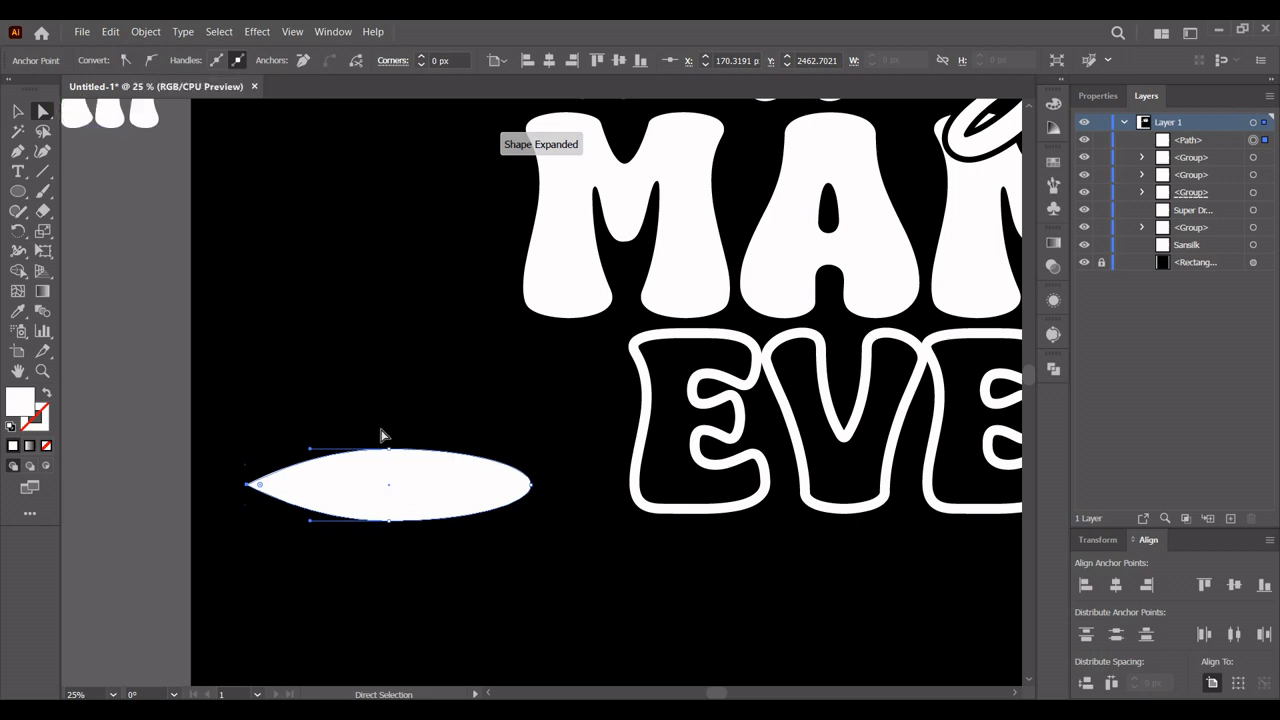
{"action": "left_click_drag", "start_coordinate": [366, 423], "coordinate": [417, 553]}
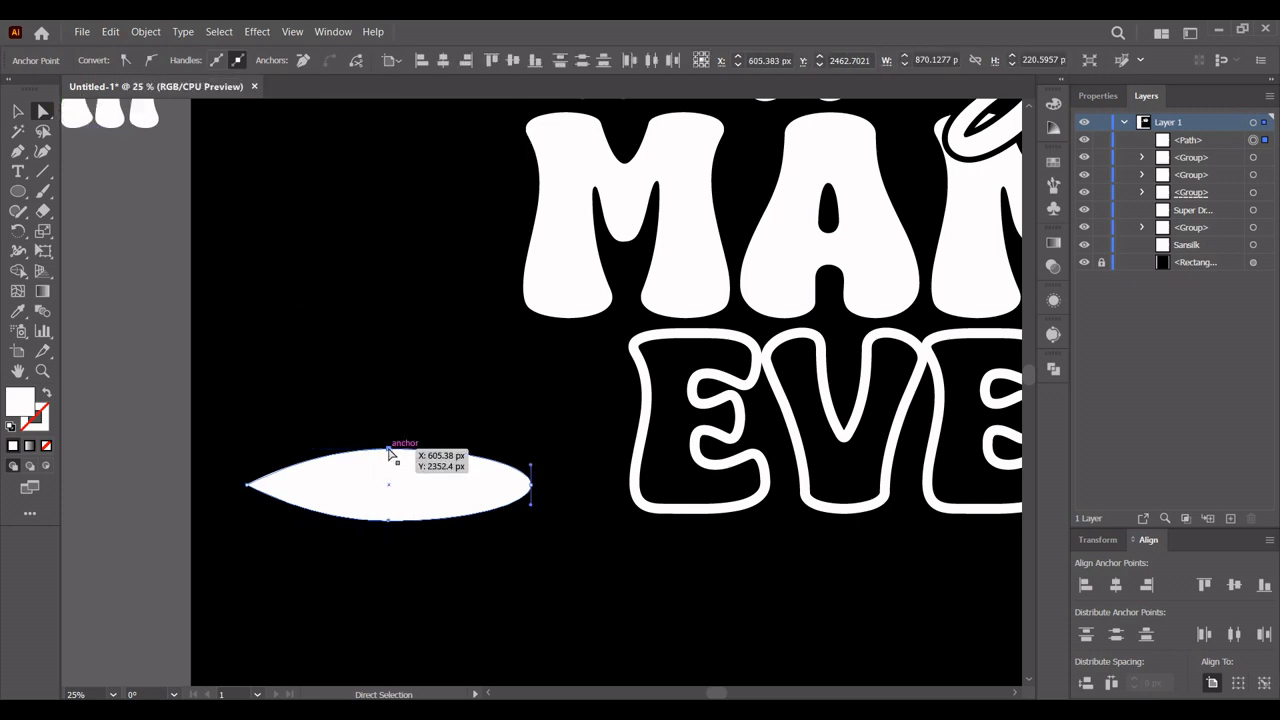
{"action": "left_click_drag", "start_coordinate": [388, 446], "coordinate": [431, 450]}
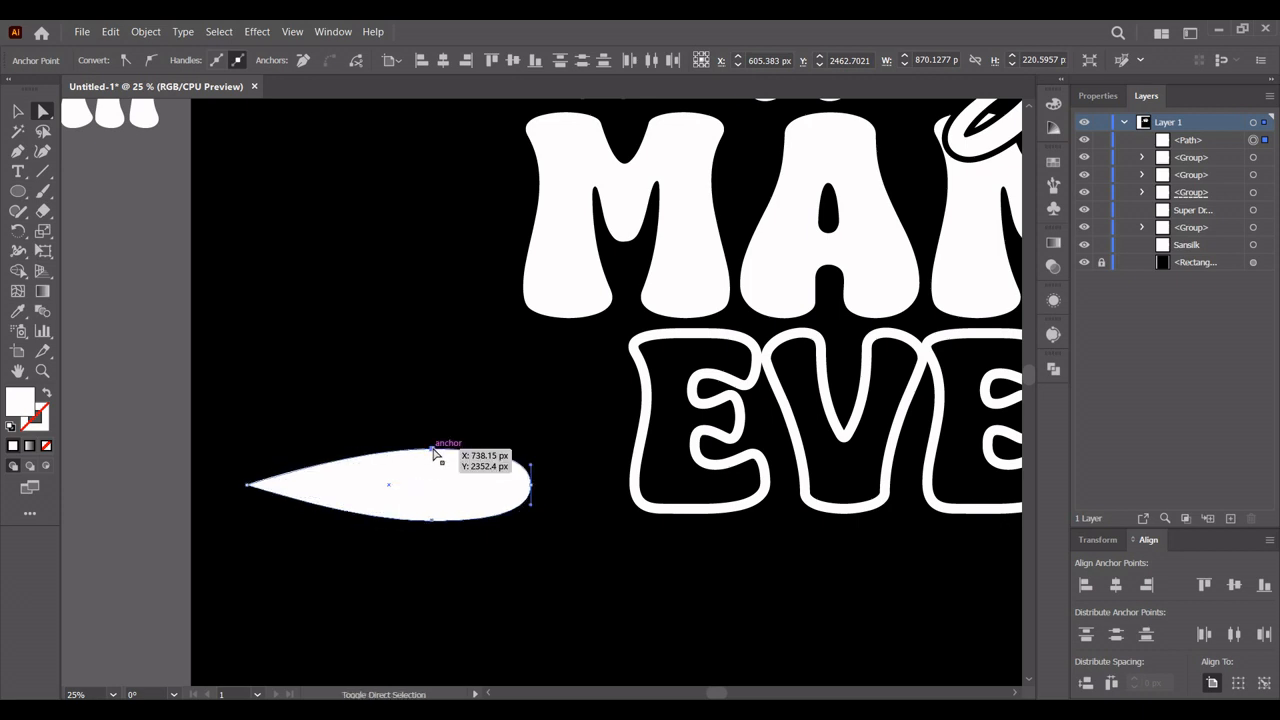
Step: Flatten and shorten the teardrop into a slim tapered shape about 647 px long
{"action": "left_click", "coordinate": [19, 115]}
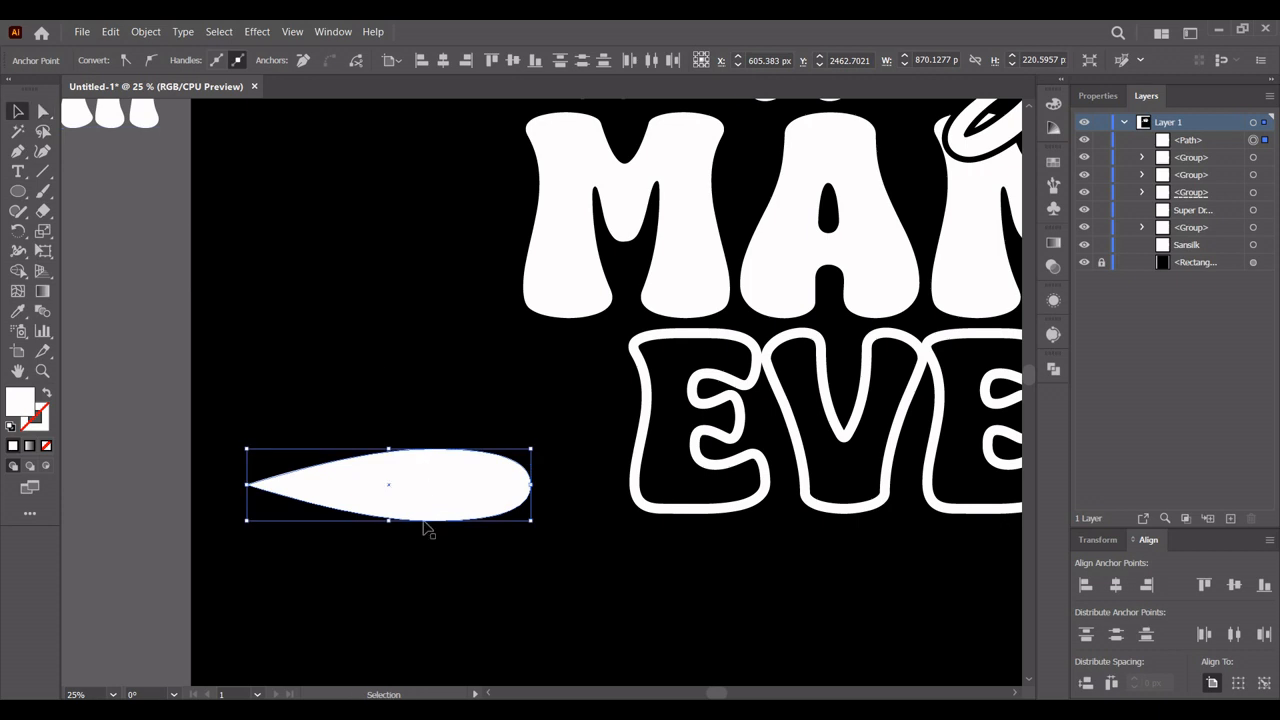
{"action": "left_click_drag", "start_coordinate": [388, 523], "coordinate": [420, 440]}
{"action": "left_click", "coordinate": [418, 504]}
{"action": "key", "text": "ctrl+minus"}
{"action": "key", "text": "ctrl+minus"}
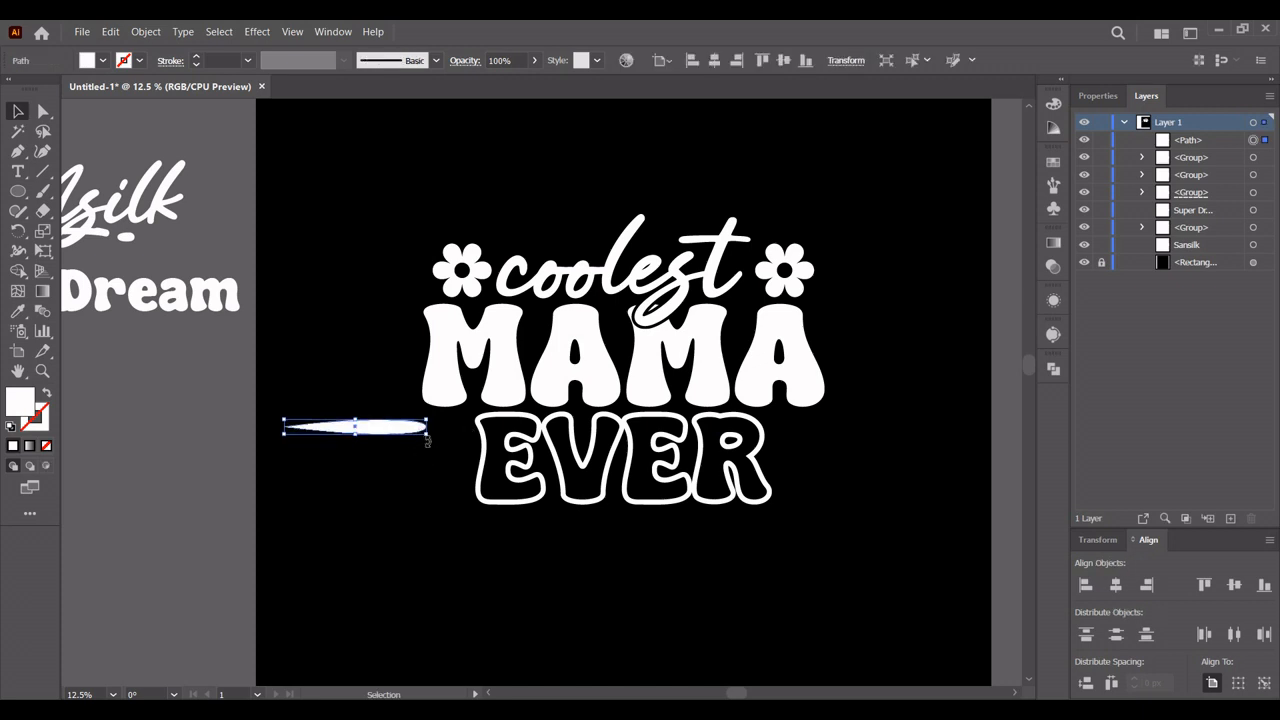
{"action": "scroll", "coordinate": [398, 417], "scroll_direction": "up", "scroll_amount": 2}
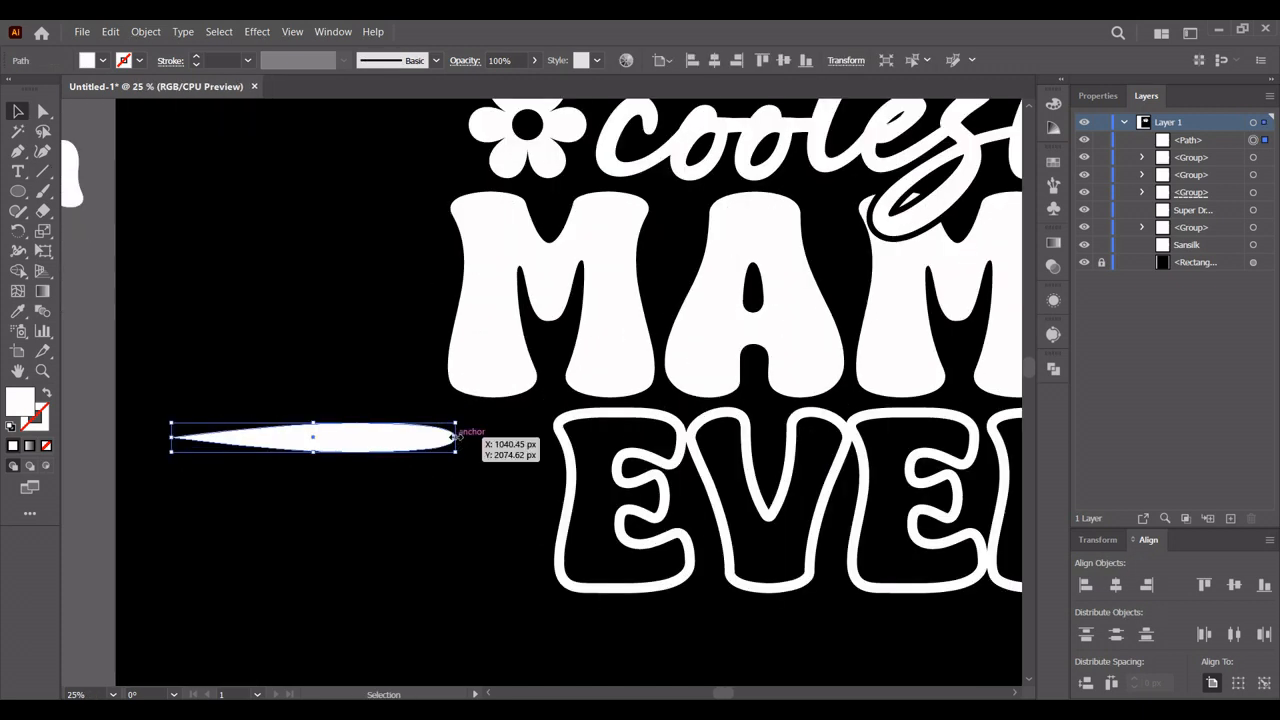
{"action": "left_click_drag", "start_coordinate": [452, 437], "coordinate": [383, 437]}
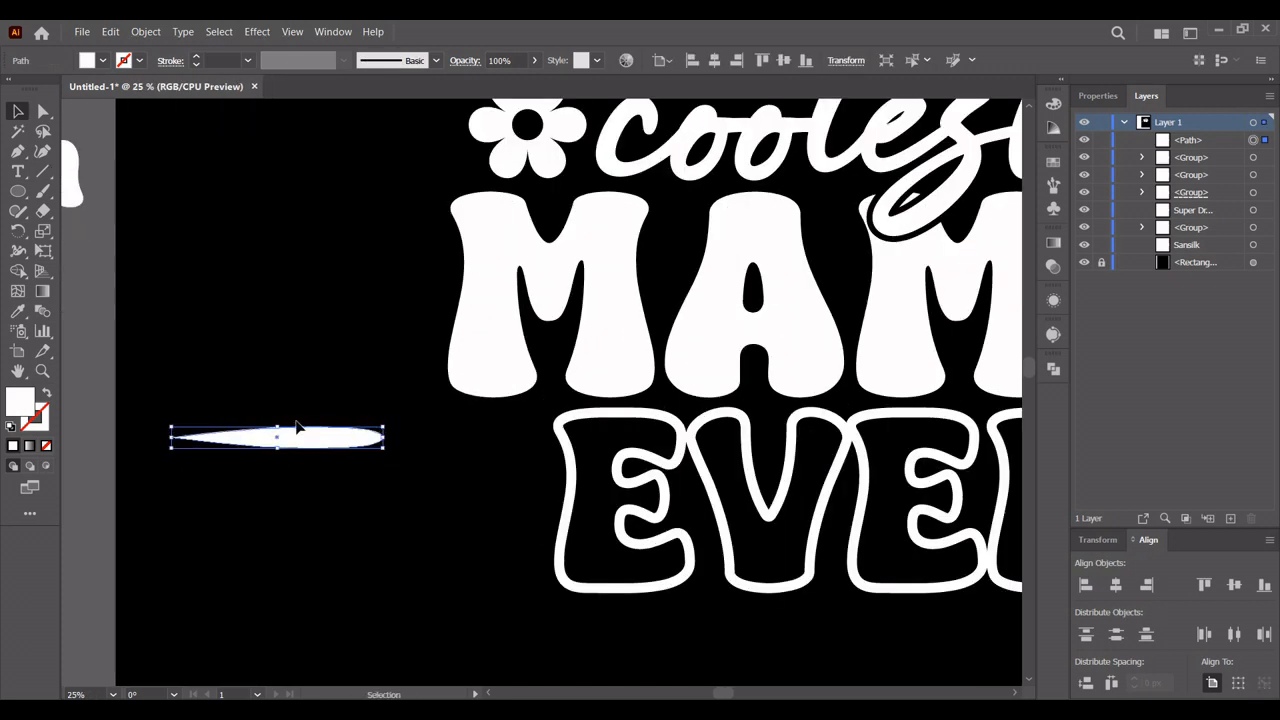
{"action": "left_click_drag", "start_coordinate": [279, 426], "coordinate": [279, 417]}
{"action": "left_click", "coordinate": [338, 371]}
{"action": "left_click_drag", "start_coordinate": [390, 367], "coordinate": [503, 361]}
Step: Create a new Art Brush from the tapered teardrop, keeping the default brush options
{"action": "left_click", "coordinate": [425, 430]}
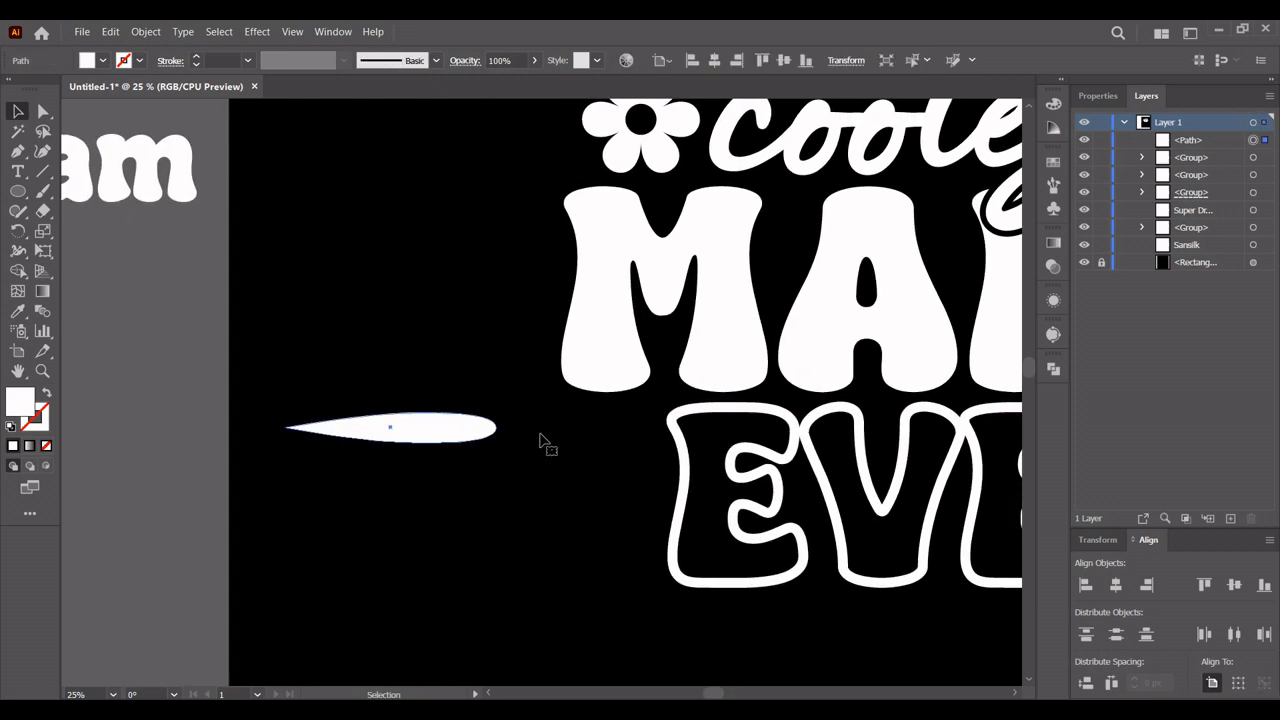
{"action": "left_click", "coordinate": [1053, 188]}
{"action": "mouse_move", "coordinate": [438, 429]}
{"action": "left_mouse_down"}
{"action": "mouse_move", "coordinate": [838, 306]}
{"action": "mouse_move", "coordinate": [906, 231]}
{"action": "left_mouse_up"}
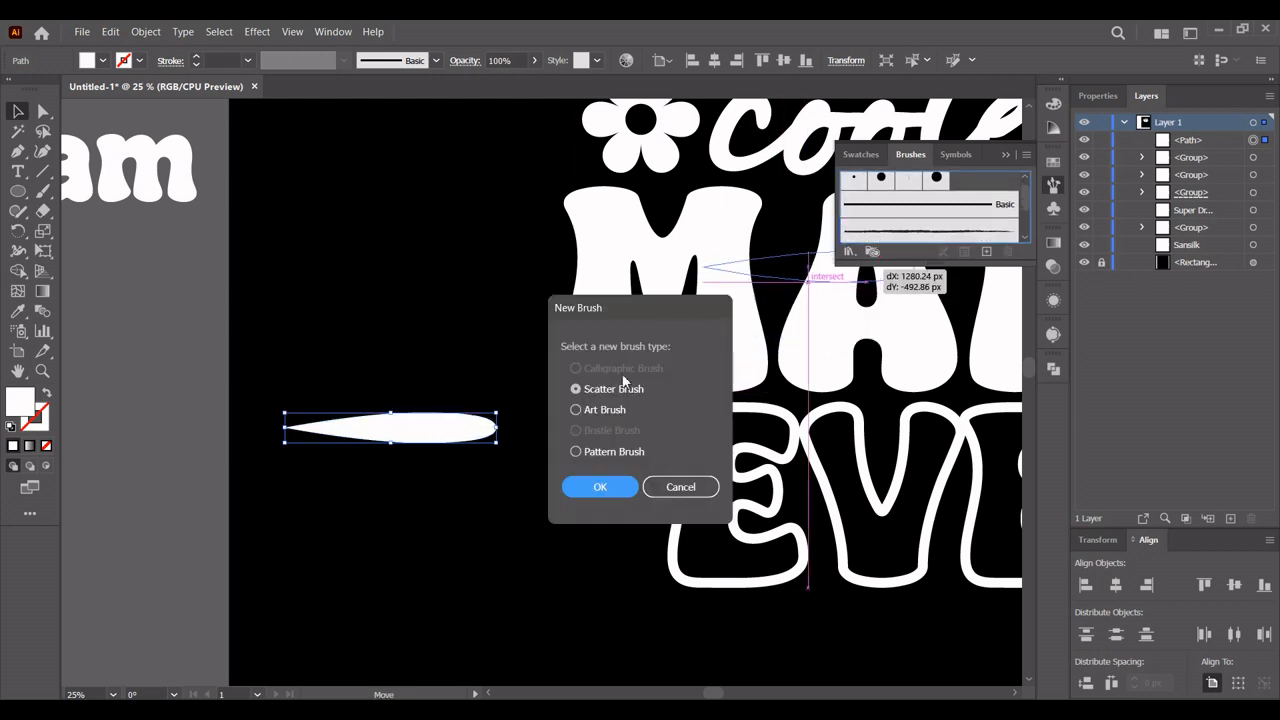
{"action": "left_click", "coordinate": [605, 410]}
{"action": "left_click", "coordinate": [600, 487]}
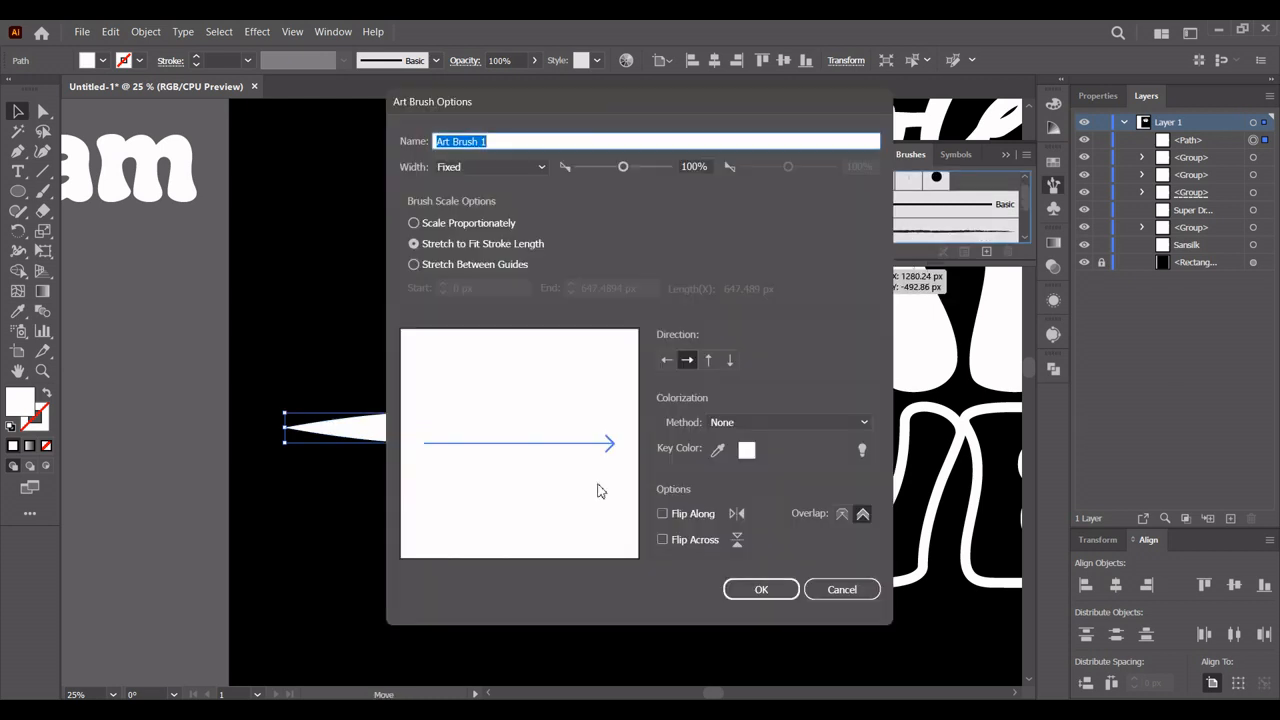
{"action": "left_click", "coordinate": [758, 588]}
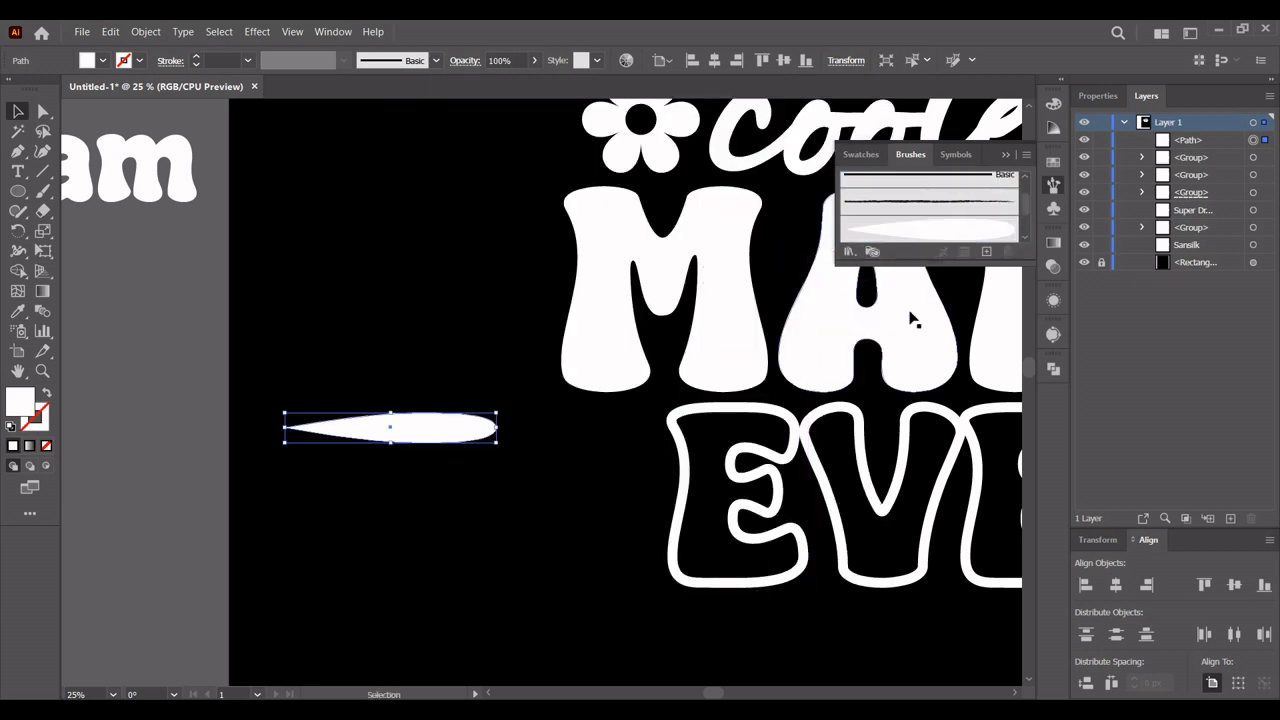
{"action": "left_click", "coordinate": [1052, 190]}
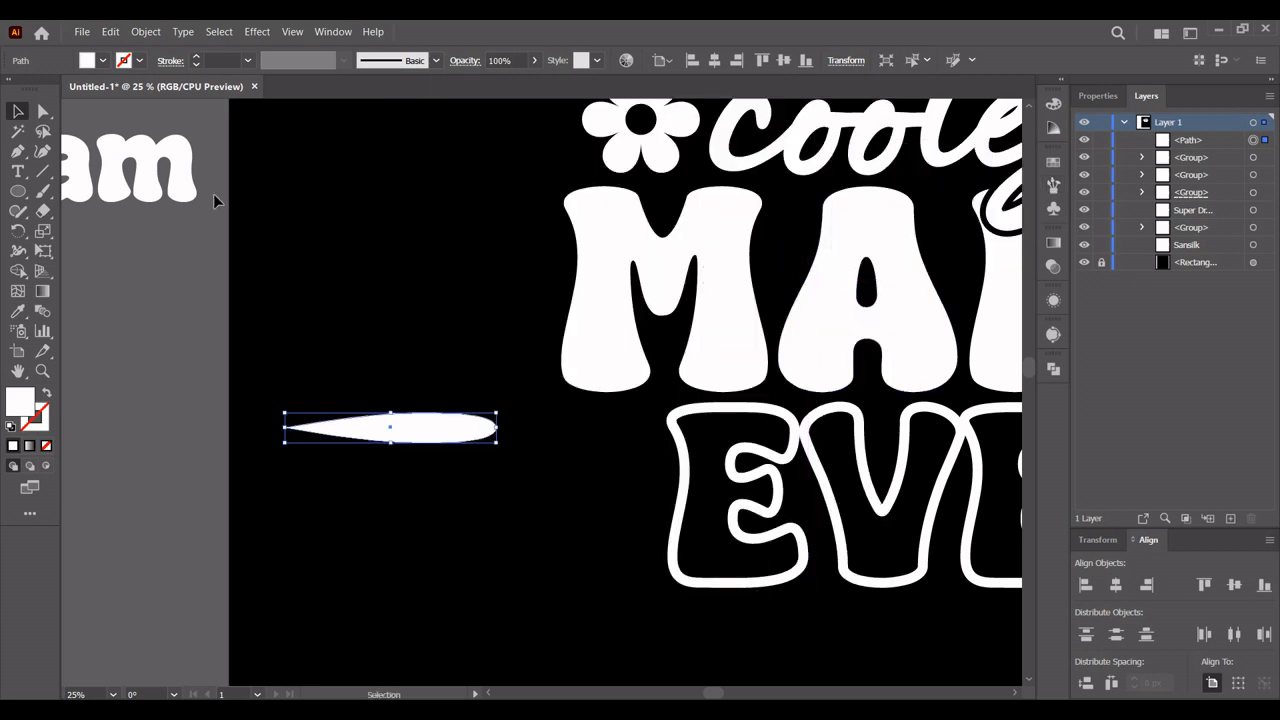
Step: Paint two tapered strokes above the teardrop with the new brush, the upper one rising and the lower one falling rightward
{"action": "left_click", "coordinate": [305, 209]}
{"action": "left_click", "coordinate": [44, 192]}
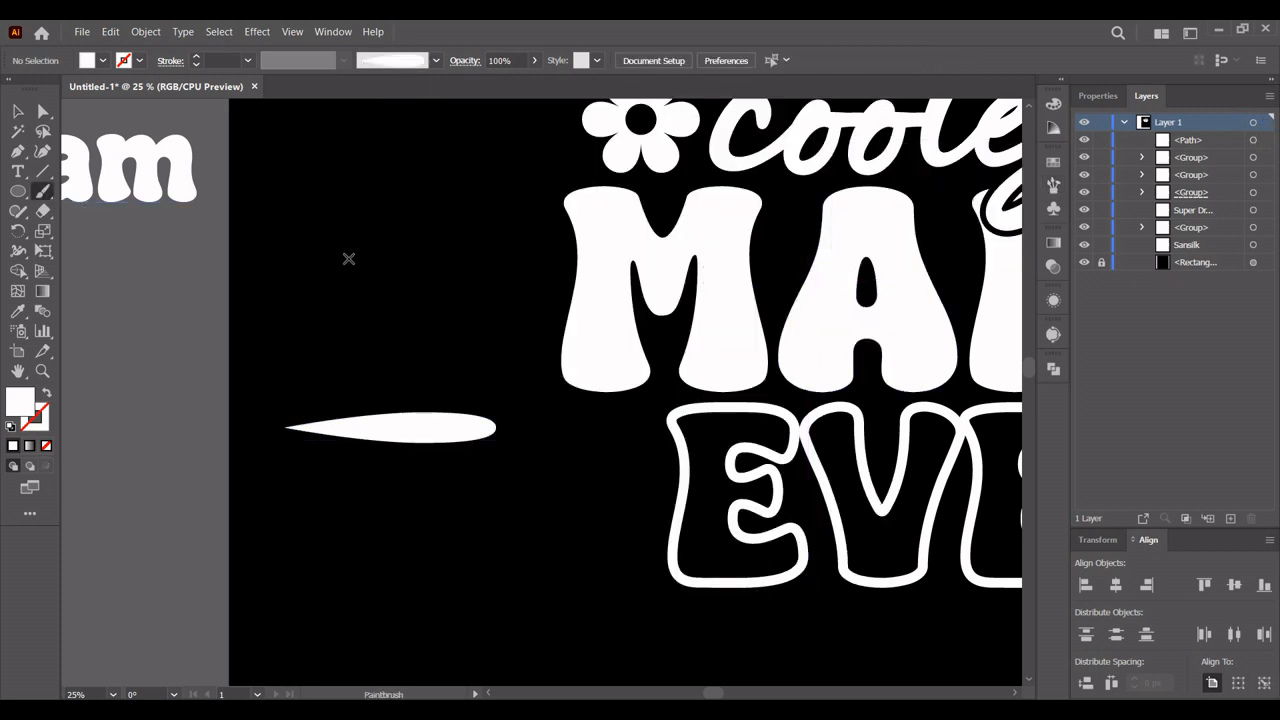
{"action": "left_click_drag", "start_coordinate": [430, 226], "coordinate": [468, 190]}
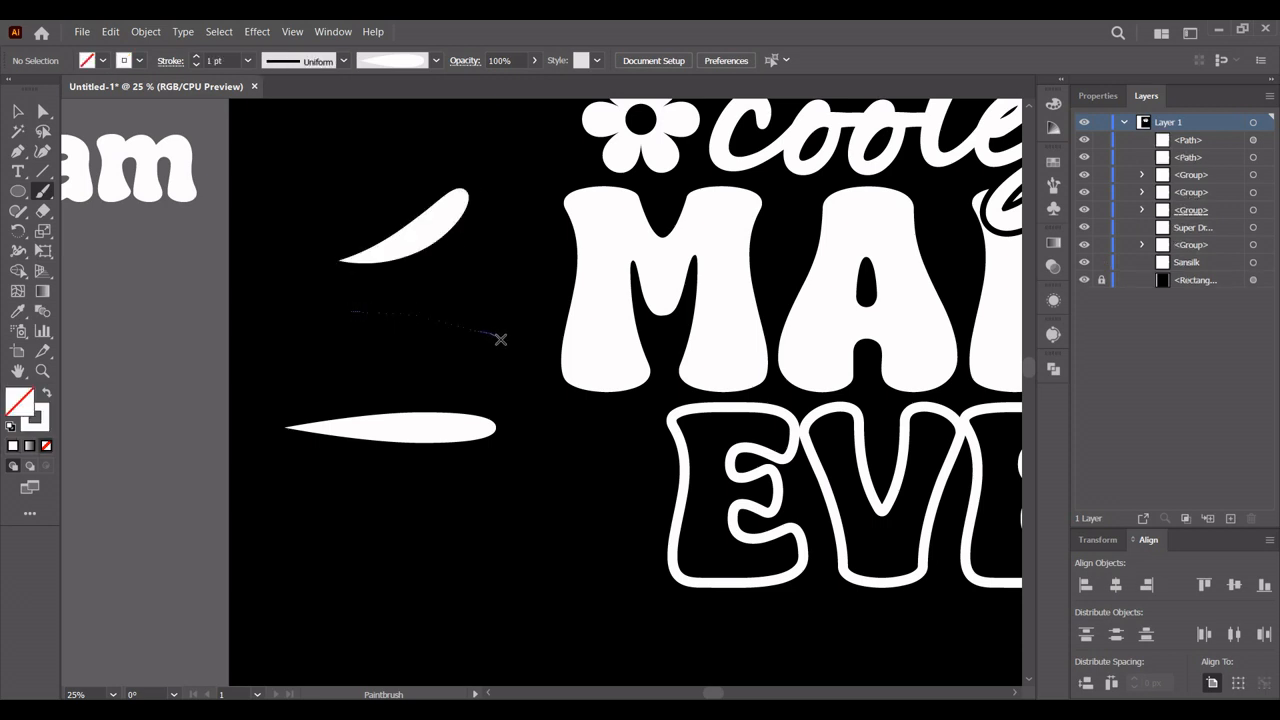
{"action": "left_click_drag", "start_coordinate": [500, 340], "coordinate": [501, 338]}
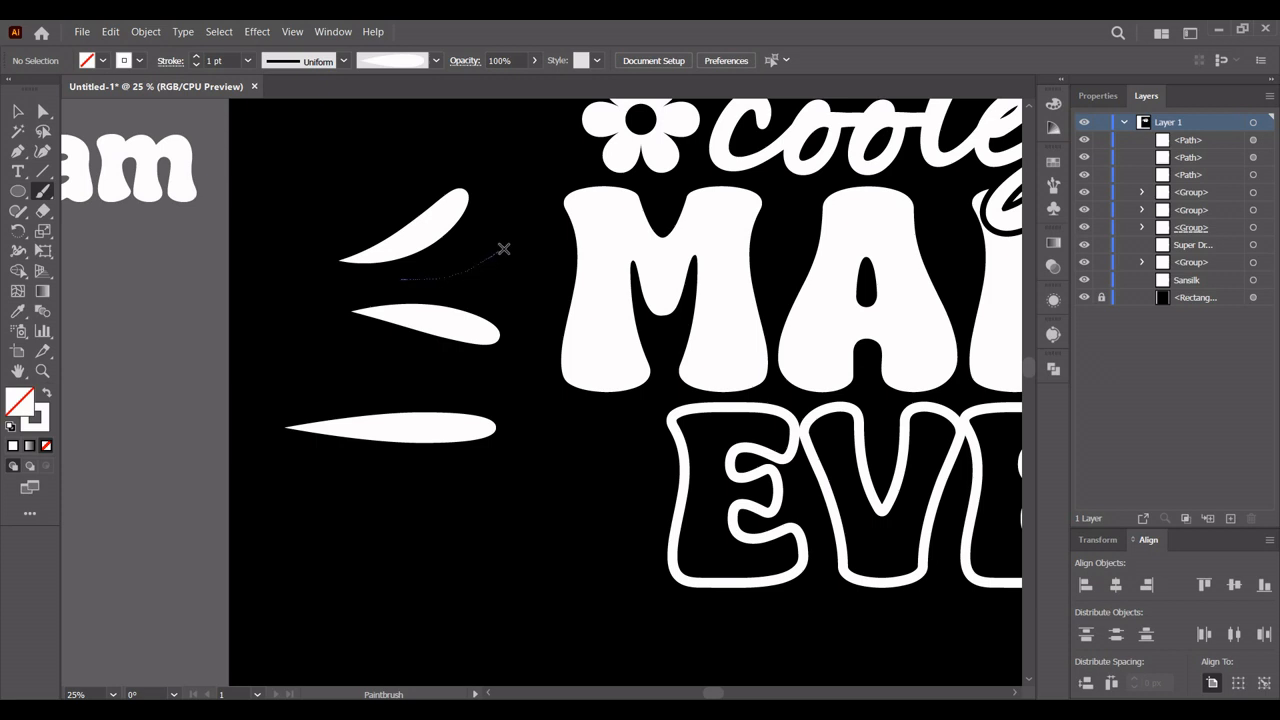
Step: Paint a shorter rising stroke between the two painted strokes, redoing it until it fits, and shift it slightly left
{"action": "left_click_drag", "start_coordinate": [504, 248], "coordinate": [506, 250]}
{"action": "key", "text": "ctrl+z"}
{"action": "mouse_move", "coordinate": [389, 277]}
{"action": "left_mouse_down"}
{"action": "mouse_move", "coordinate": [506, 226]}
{"action": "mouse_move", "coordinate": [494, 256]}
{"action": "mouse_move", "coordinate": [525, 231]}
{"action": "left_mouse_up"}
{"action": "key", "text": "ctrl+z"}
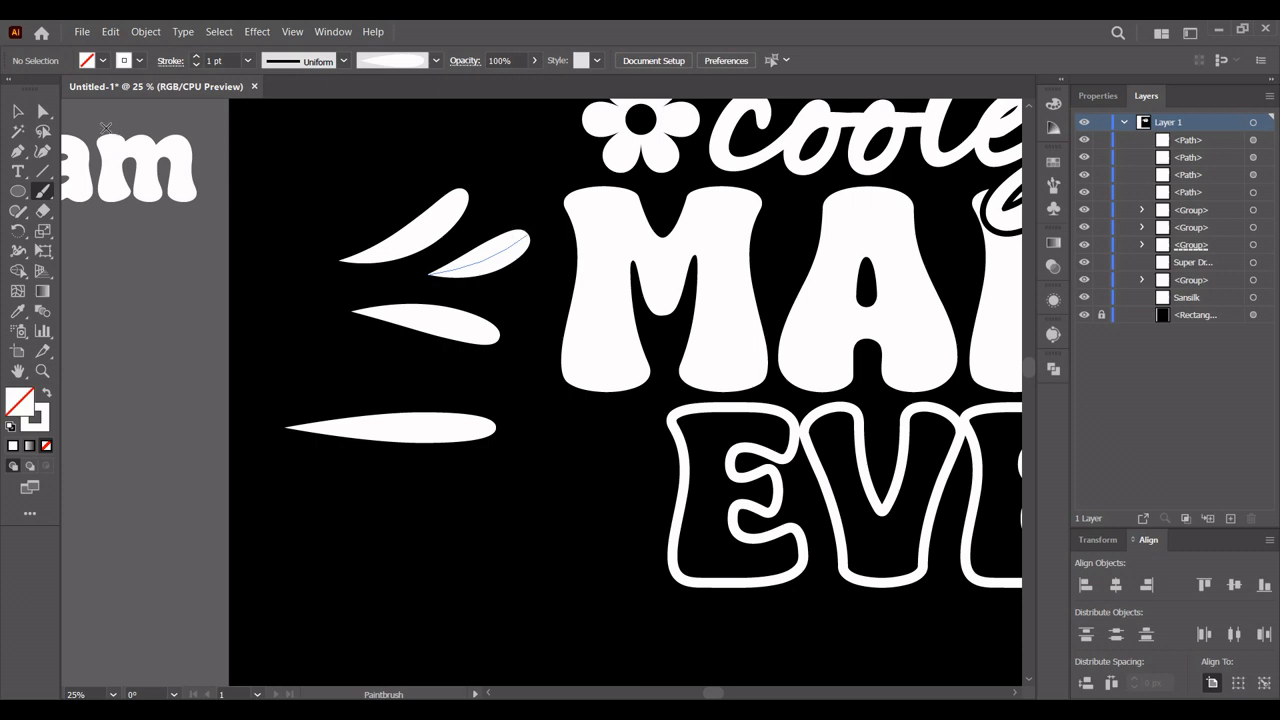
{"action": "left_click", "coordinate": [18, 111]}
{"action": "left_click_drag", "start_coordinate": [464, 272], "coordinate": [452, 278]}
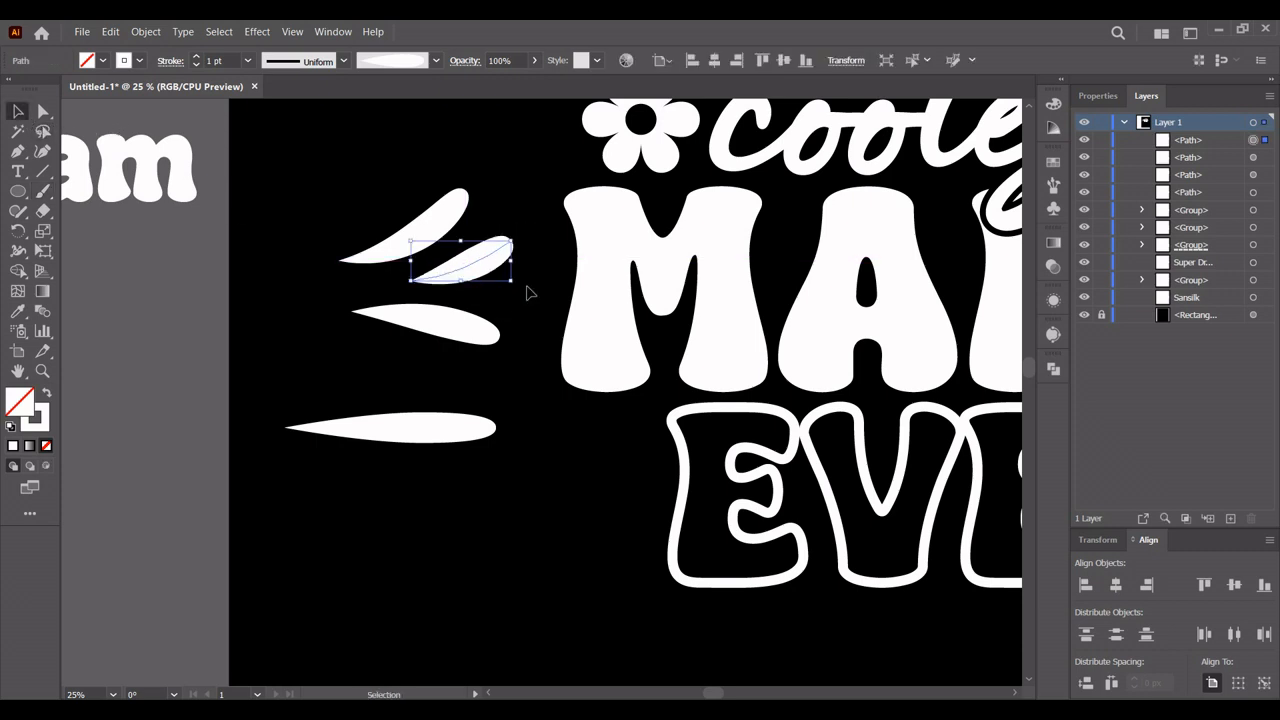
Step: Move the original teardrop off the artboard, and expand and group the three painted strokes
{"action": "mouse_move", "coordinate": [466, 428]}
{"action": "left_mouse_down"}
{"action": "mouse_move", "coordinate": [440, 440]}
{"action": "mouse_move", "coordinate": [160, 333]}
{"action": "mouse_move", "coordinate": [131, 347]}
{"action": "mouse_move", "coordinate": [394, 255]}
{"action": "mouse_move", "coordinate": [390, 215]}
{"action": "left_mouse_up"}
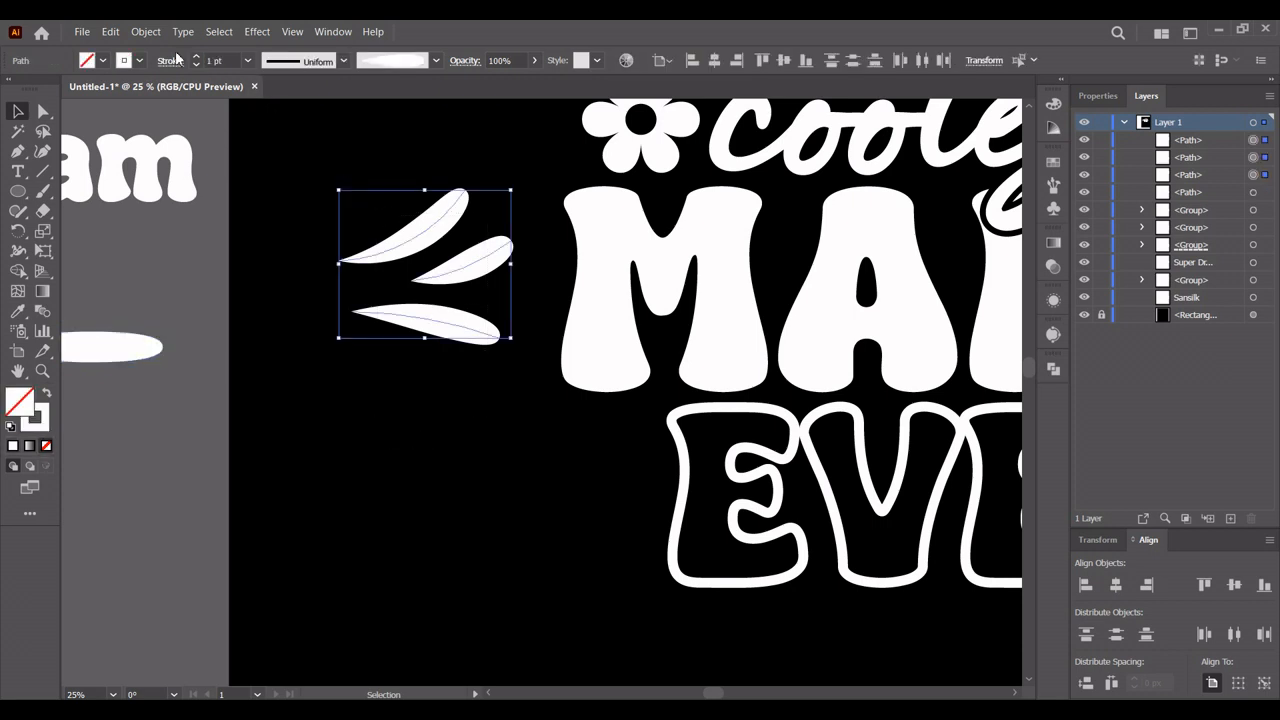
{"action": "left_click", "coordinate": [146, 32]}
{"action": "left_click", "coordinate": [208, 232]}
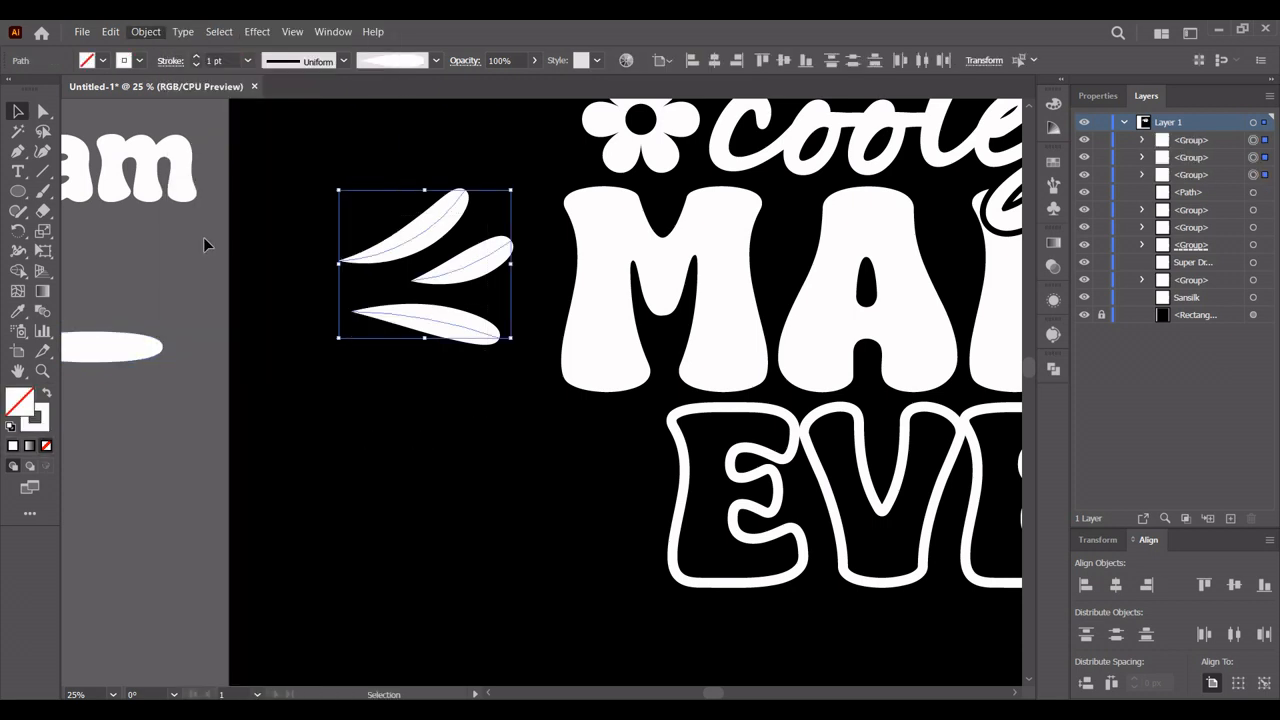
{"action": "right_click", "coordinate": [410, 250]}
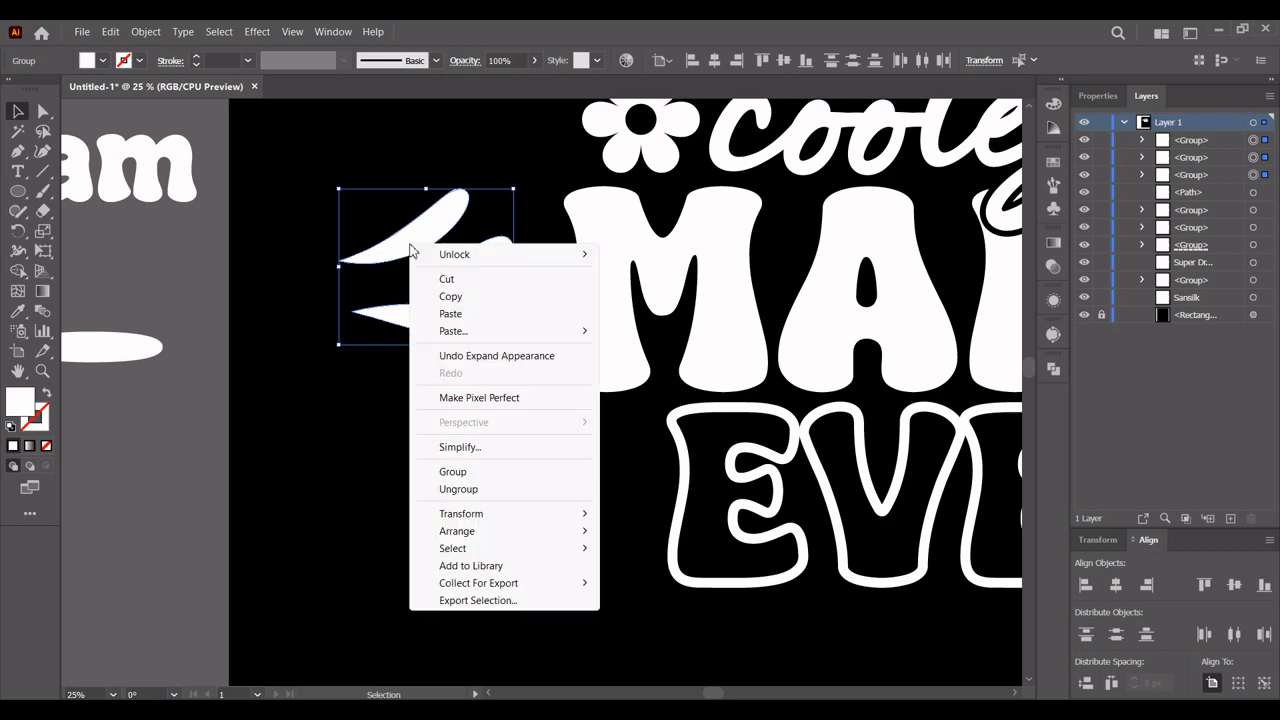
{"action": "left_click", "coordinate": [453, 472]}
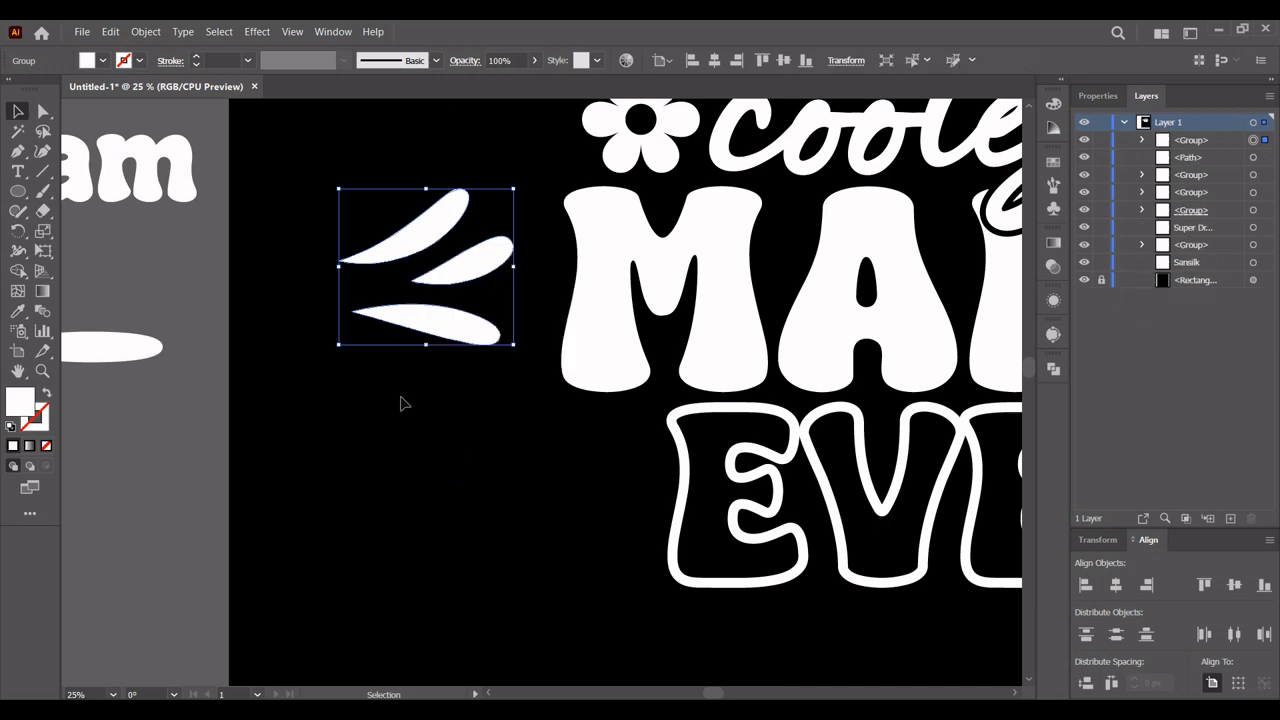
Step: Shrink the stroke group and place it just after the "R" of "EVER"
{"action": "scroll", "coordinate": [323, 389], "scroll_direction": "down", "scroll_amount": 2}
{"action": "left_click_drag", "start_coordinate": [380, 417], "coordinate": [247, 400]}
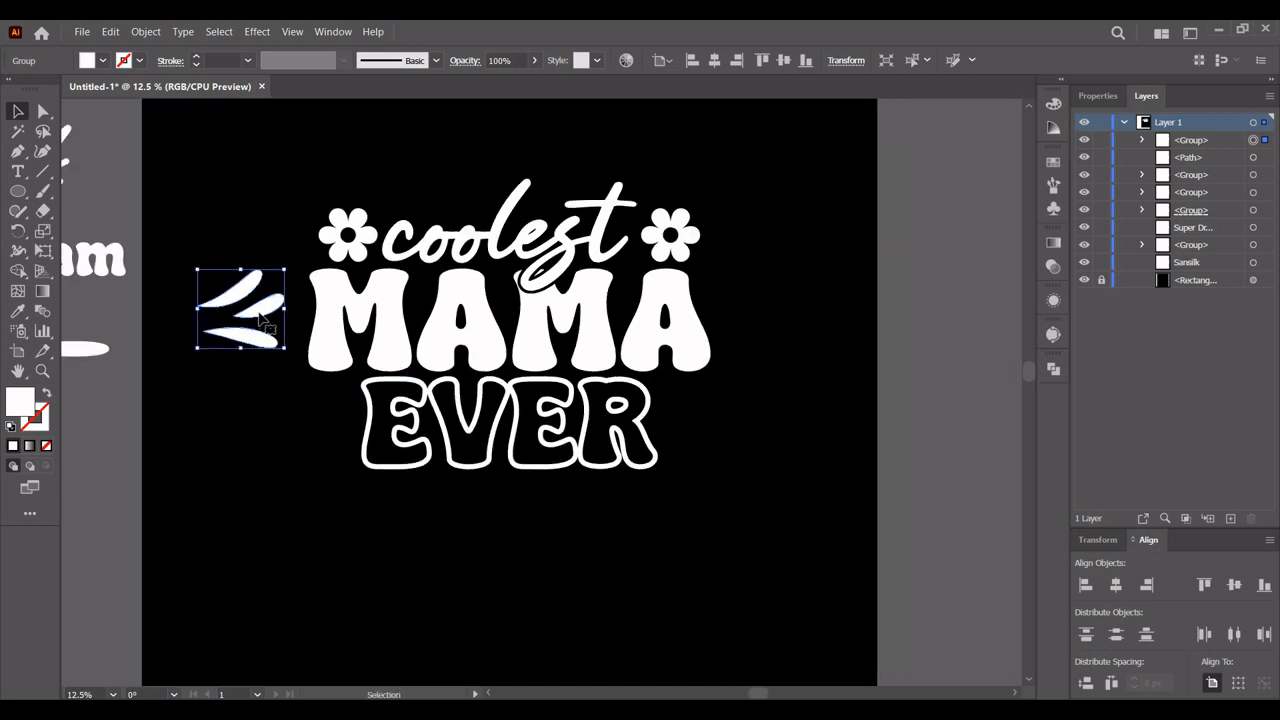
{"action": "mouse_move", "coordinate": [262, 318]}
{"action": "left_mouse_down"}
{"action": "mouse_move", "coordinate": [620, 400]}
{"action": "mouse_move", "coordinate": [710, 375]}
{"action": "mouse_move", "coordinate": [722, 428]}
{"action": "mouse_move", "coordinate": [735, 425]}
{"action": "mouse_move", "coordinate": [709, 424]}
{"action": "left_mouse_up"}
{"action": "scroll", "coordinate": [722, 428], "scroll_direction": "up", "scroll_amount": 1}
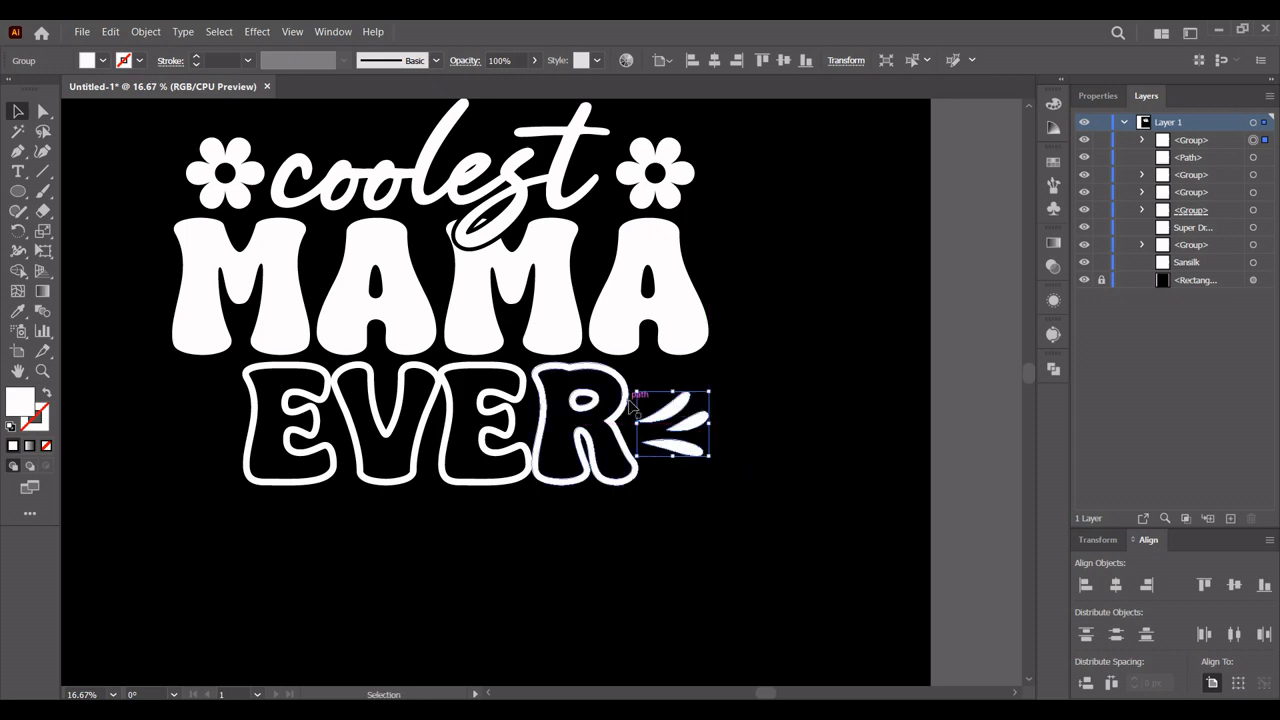
Step: Enlarge the stroke group to about 415 px wide and place a horizontally mirrored copy before the "E" of "EVER"
{"action": "left_click", "coordinate": [585, 480]}
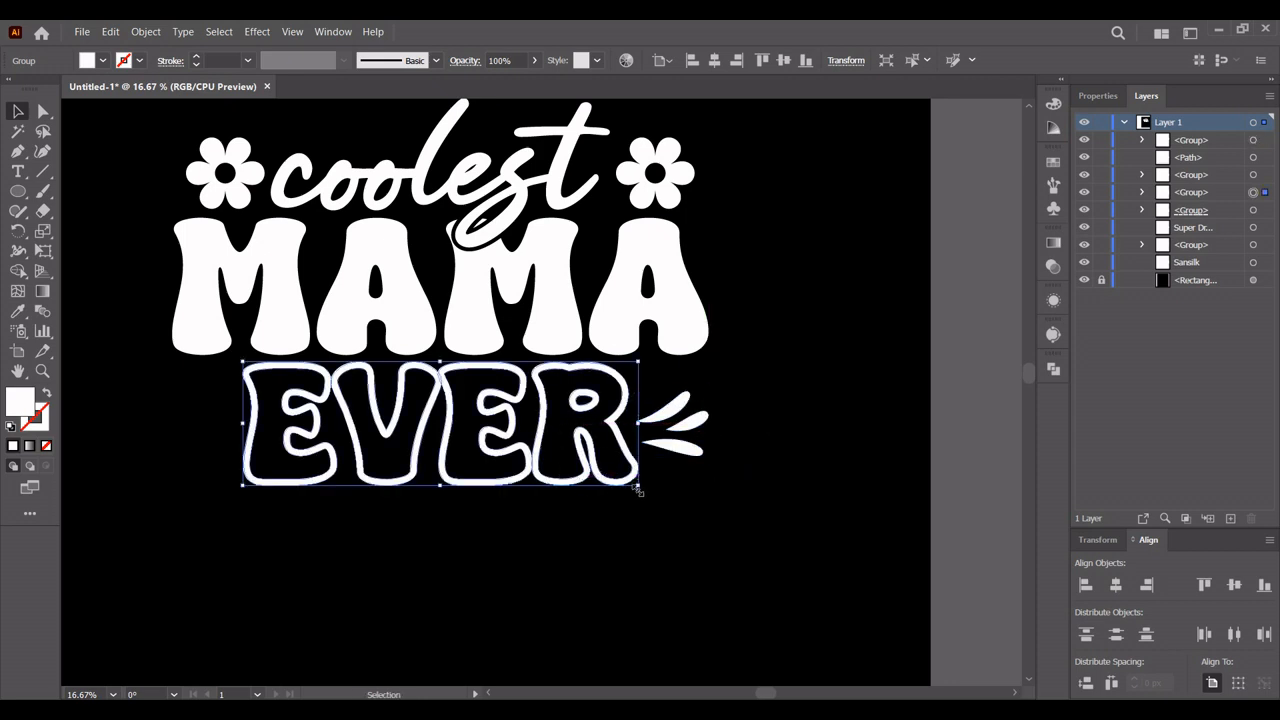
{"action": "left_click", "coordinate": [690, 420]}
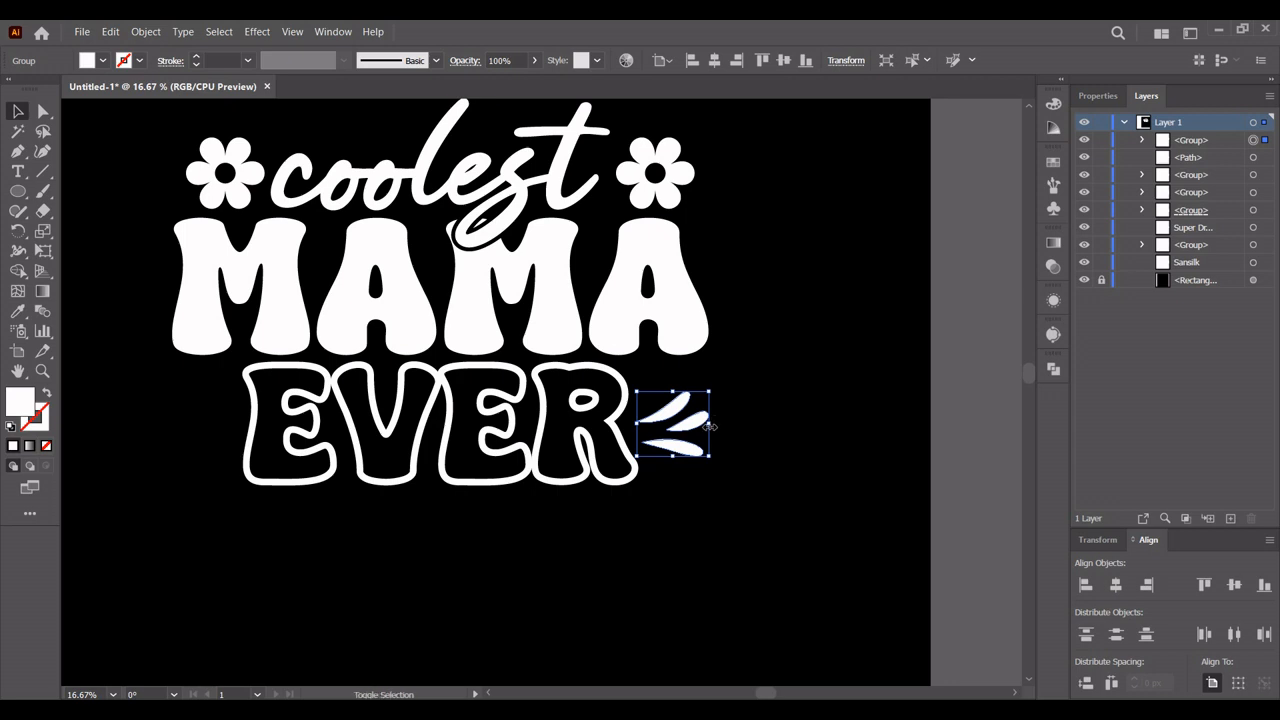
{"action": "mouse_move", "coordinate": [709, 427]}
{"action": "left_mouse_down"}
{"action": "mouse_move", "coordinate": [753, 425]}
{"action": "mouse_move", "coordinate": [209, 420]}
{"action": "left_mouse_up"}
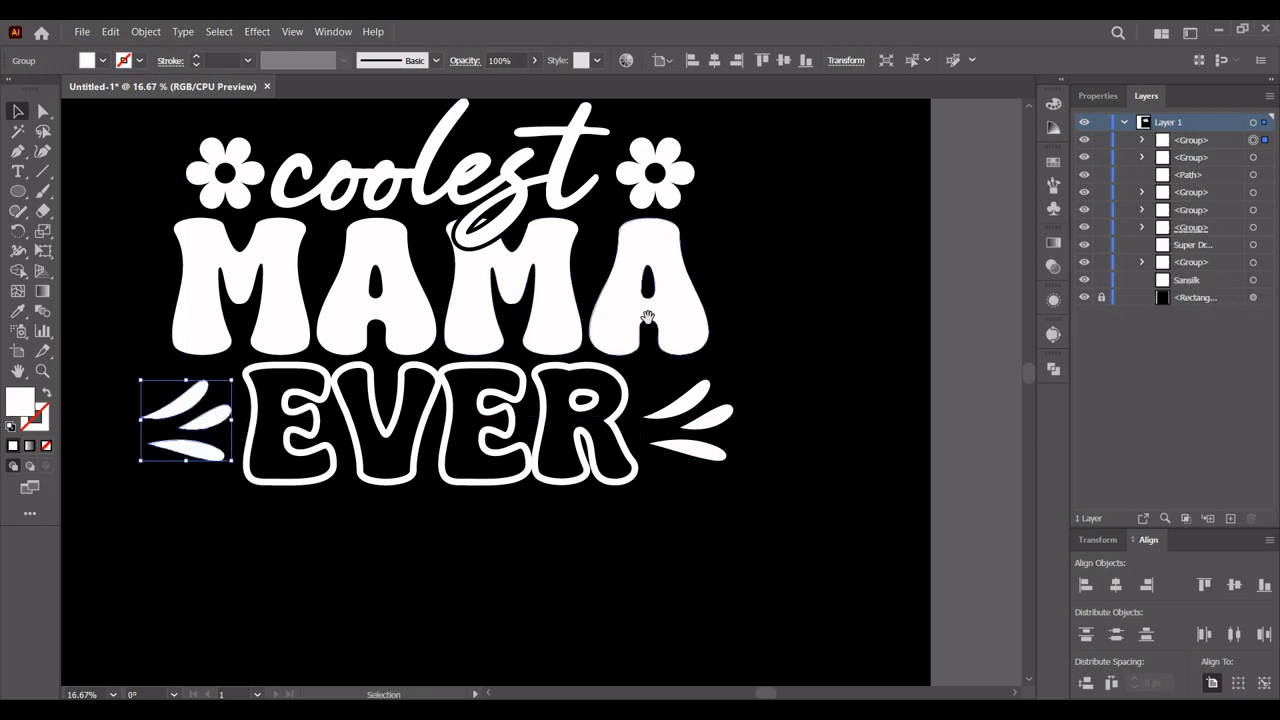
{"action": "left_click_drag", "start_coordinate": [649, 318], "coordinate": [754, 334]}
{"action": "left_click", "coordinate": [1100, 95]}
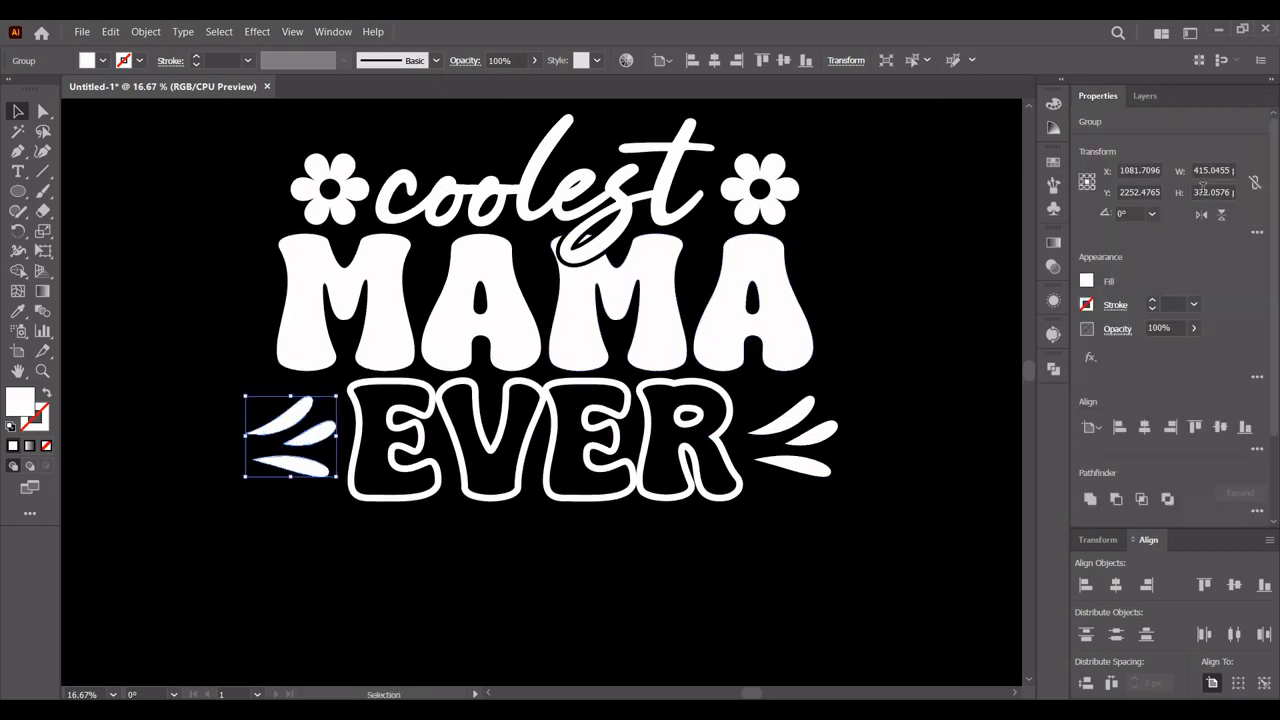
{"action": "left_click", "coordinate": [1201, 215]}
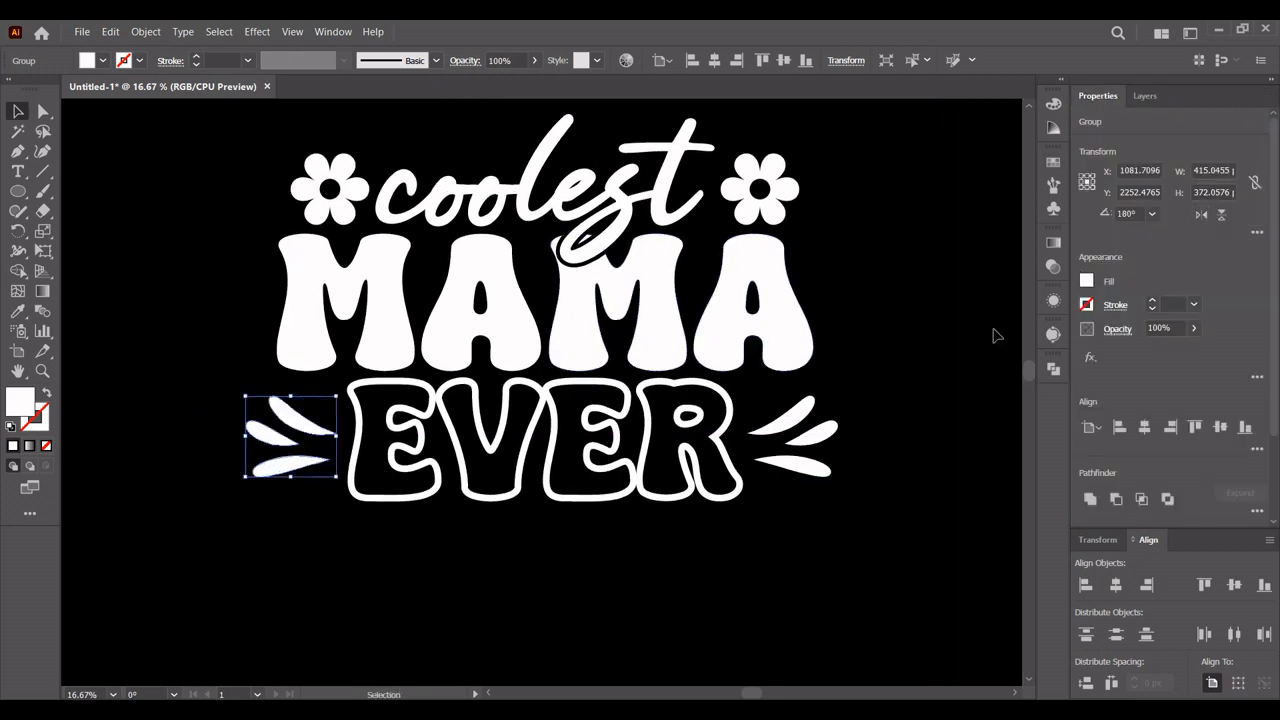
Step: Group both stroke sets, center them horizontally on the artboard and align them to the vertical center of "EVER"
{"action": "left_click", "coordinate": [835, 432], "text": "shift"}
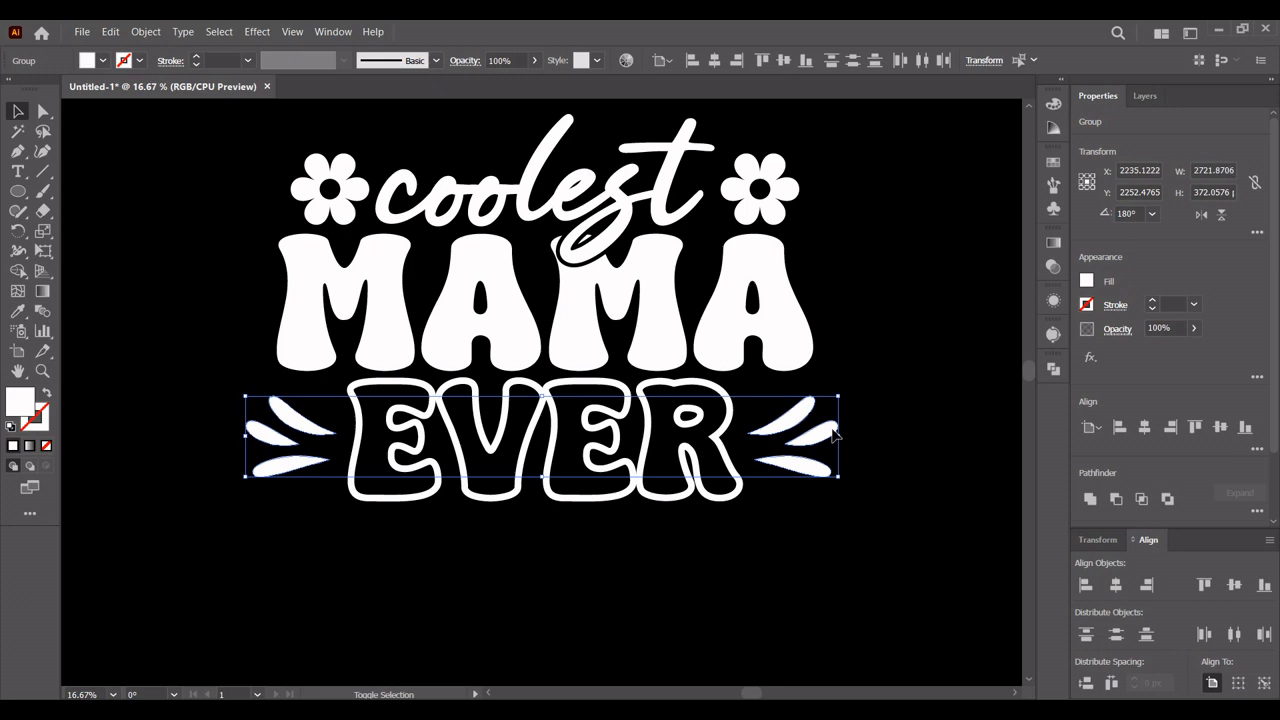
{"action": "left_click", "coordinate": [141, 32]}
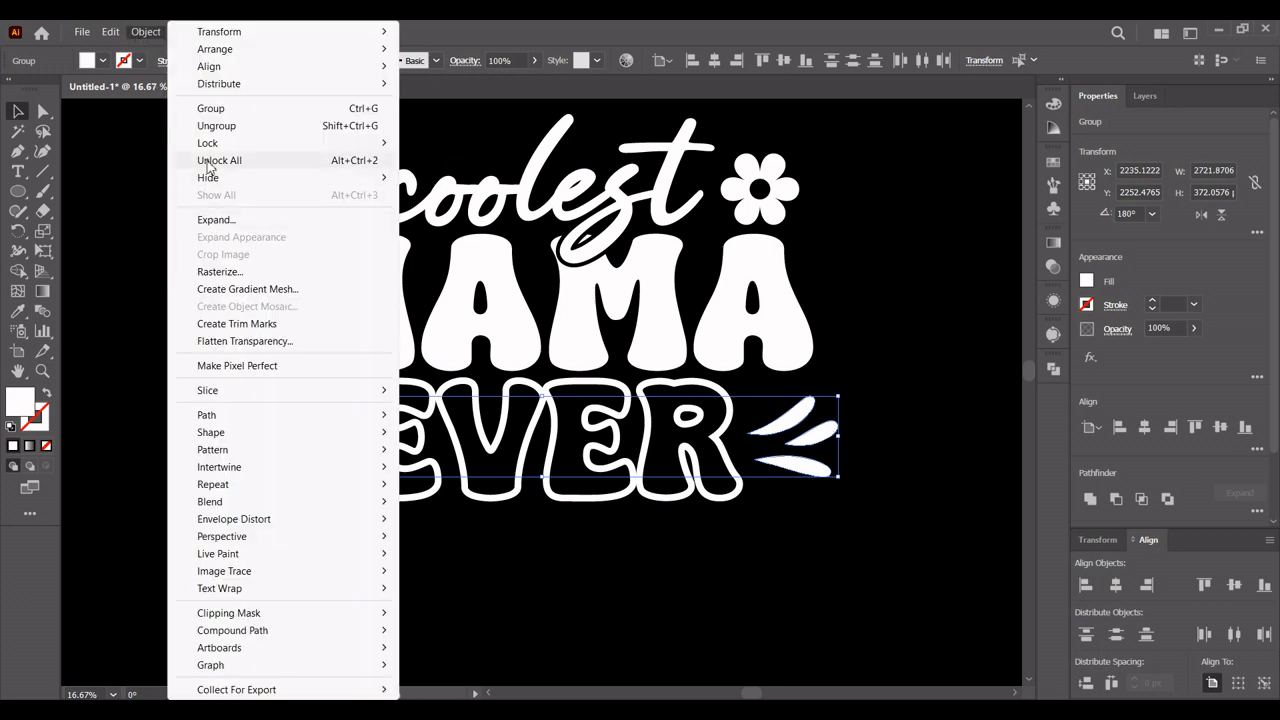
{"action": "left_click", "coordinate": [210, 108]}
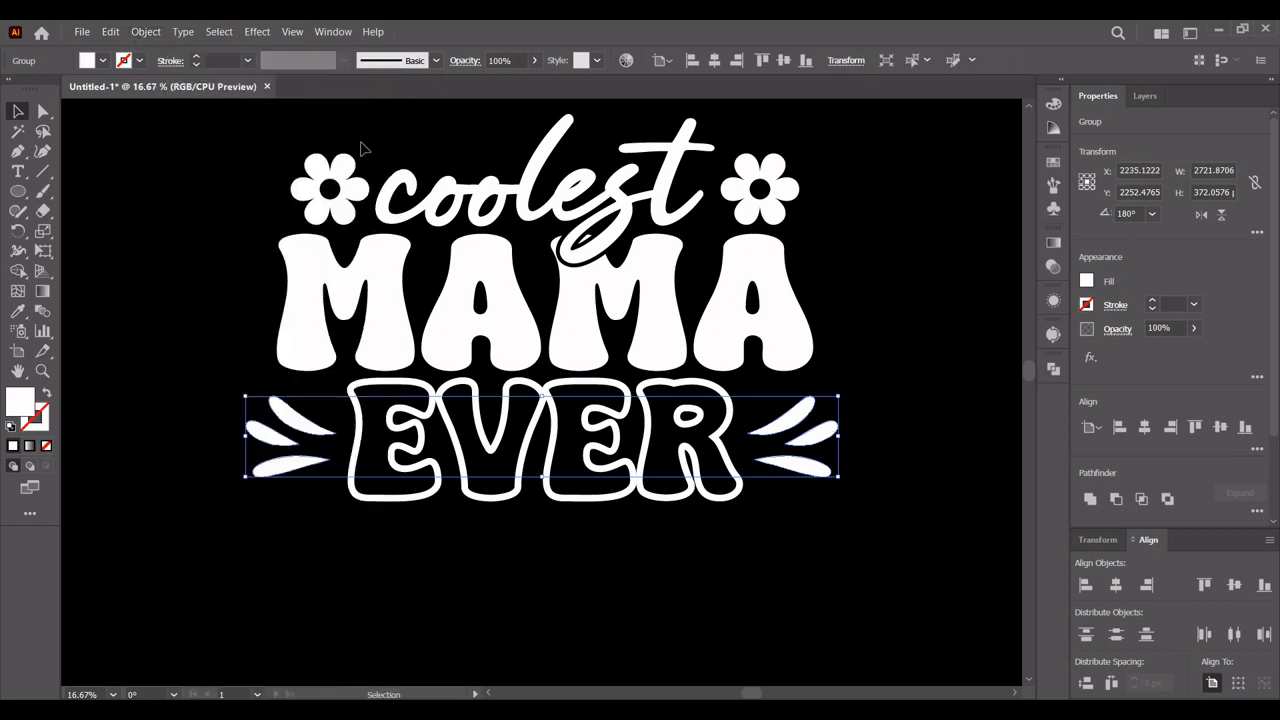
{"action": "left_click", "coordinate": [714, 60]}
{"action": "left_click", "coordinate": [858, 330]}
{"action": "left_click_drag", "start_coordinate": [860, 542], "coordinate": [686, 410]}
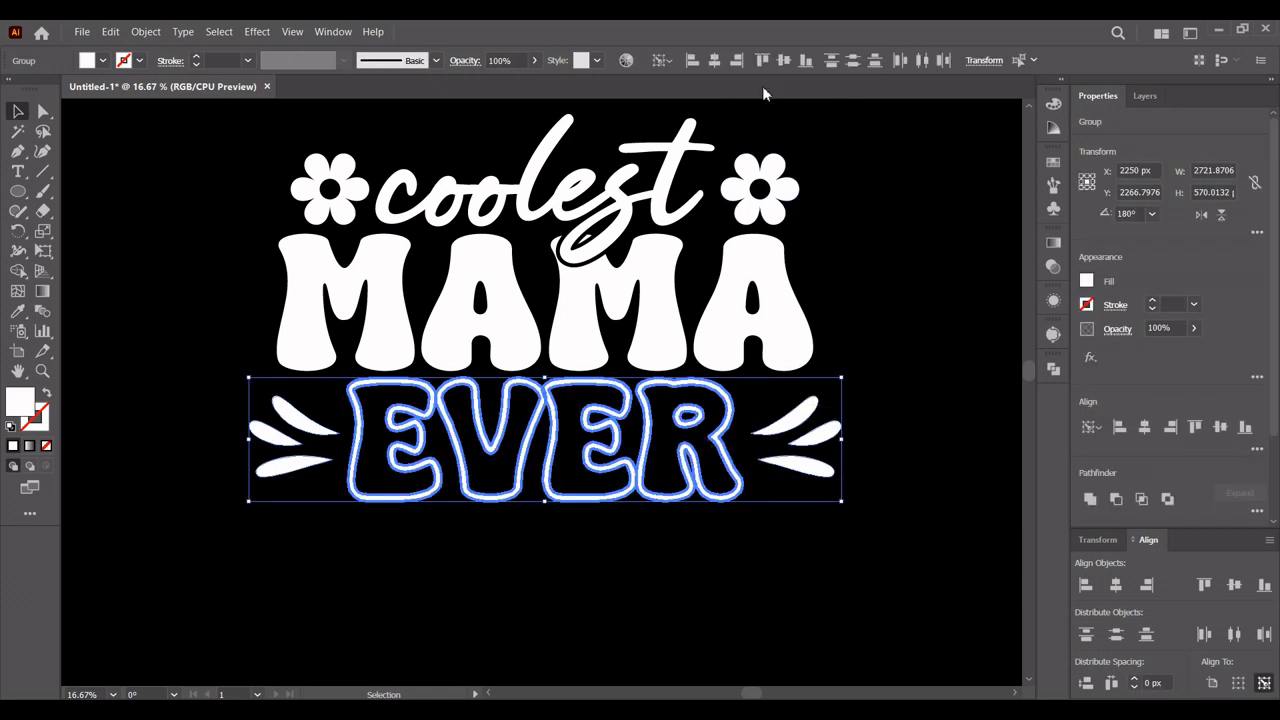
{"action": "left_click", "coordinate": [786, 60]}
Step: Scale "EVER" and its side strokes down together to match the width of "MAMA"
{"action": "left_click_drag", "start_coordinate": [860, 543], "coordinate": [635, 430]}
{"action": "left_click_drag", "start_coordinate": [843, 440], "coordinate": [780, 472]}
{"action": "left_click", "coordinate": [846, 418]}
{"action": "scroll", "coordinate": [849, 417], "scroll_direction": "down", "scroll_amount": 1}
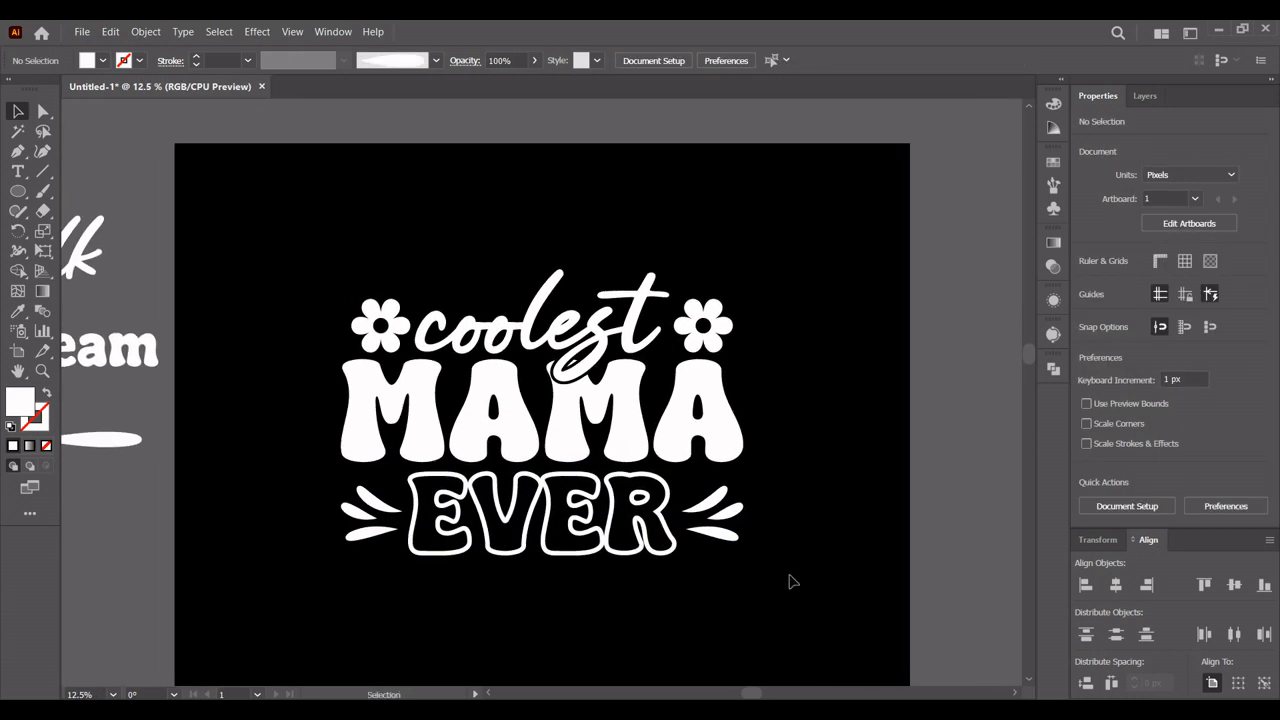
{"action": "left_click_drag", "start_coordinate": [790, 547], "coordinate": [819, 562]}
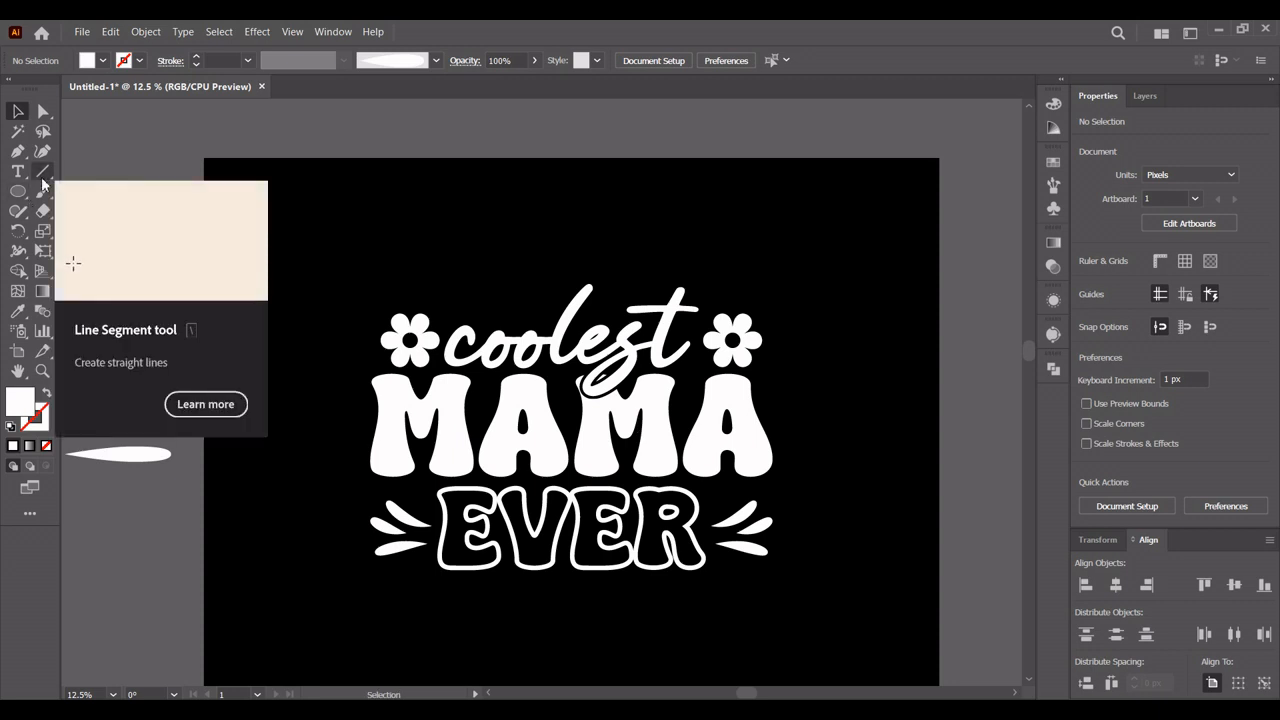
Step: Draw a white square about 253 px wide above the first flower and rotate it 45° into a diamond
{"action": "left_click", "coordinate": [16, 194]}
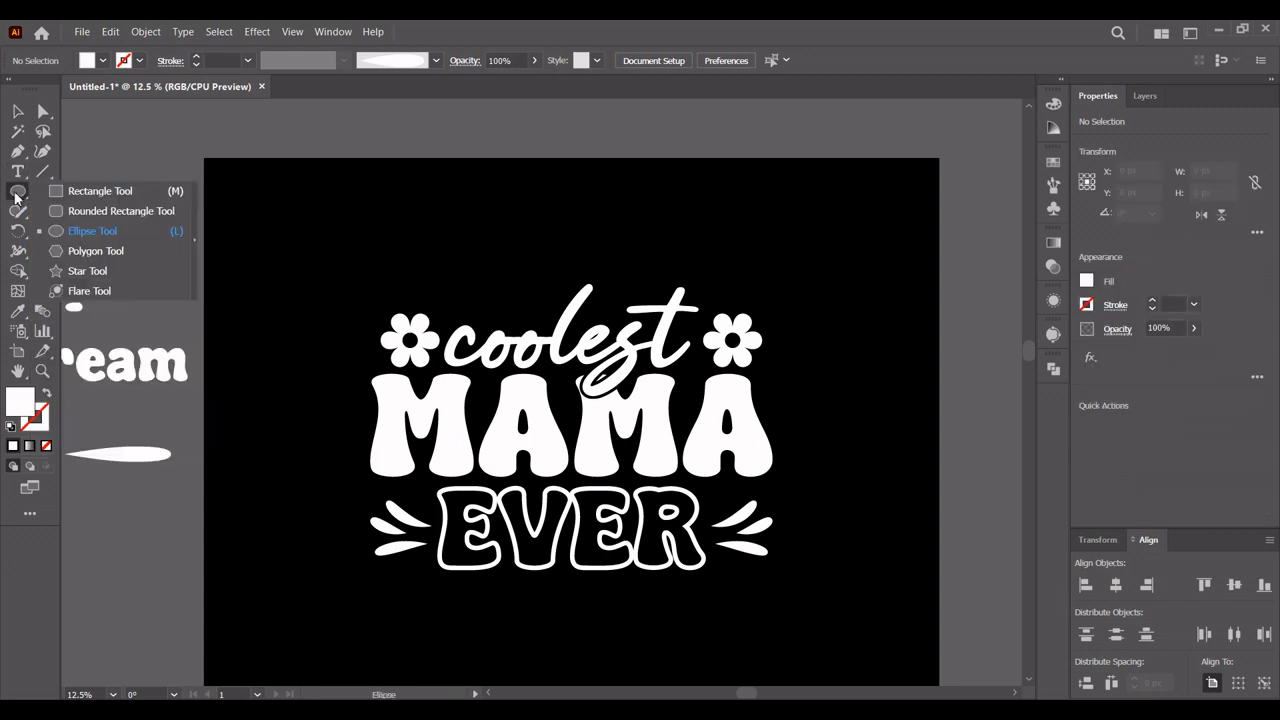
{"action": "left_click", "coordinate": [71, 198]}
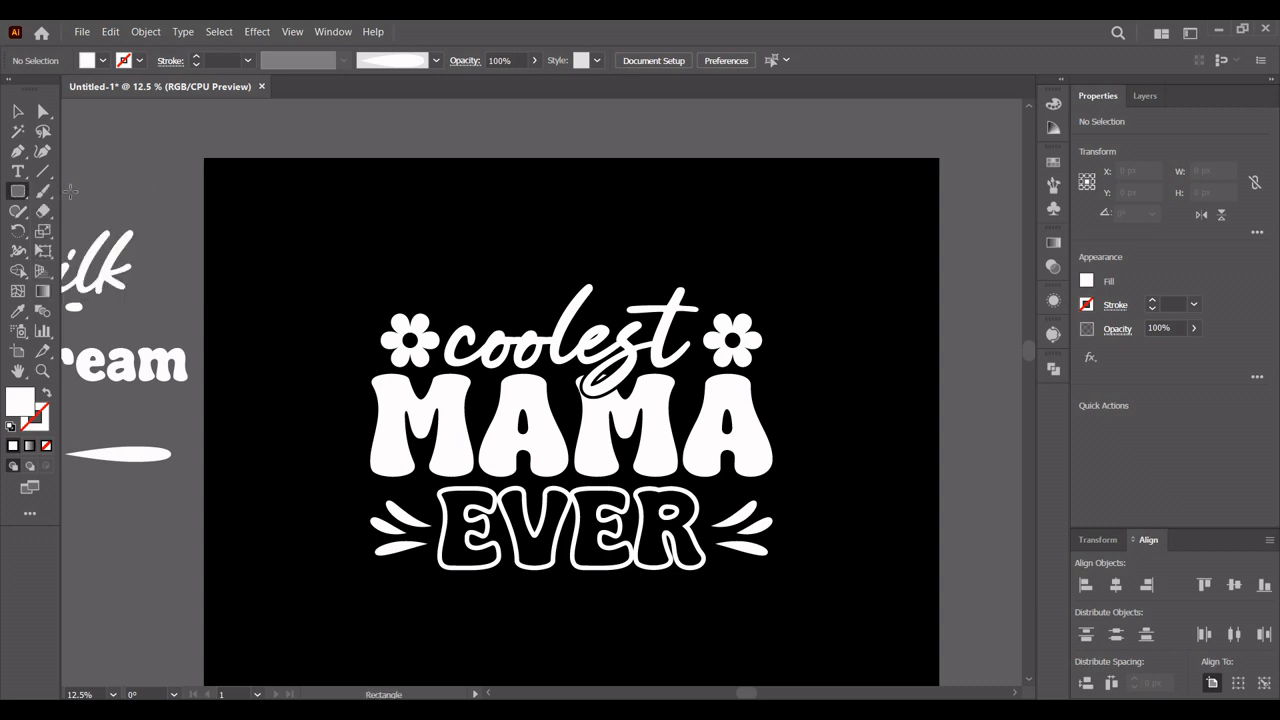
{"action": "left_click_drag", "start_coordinate": [355, 237], "coordinate": [396, 277]}
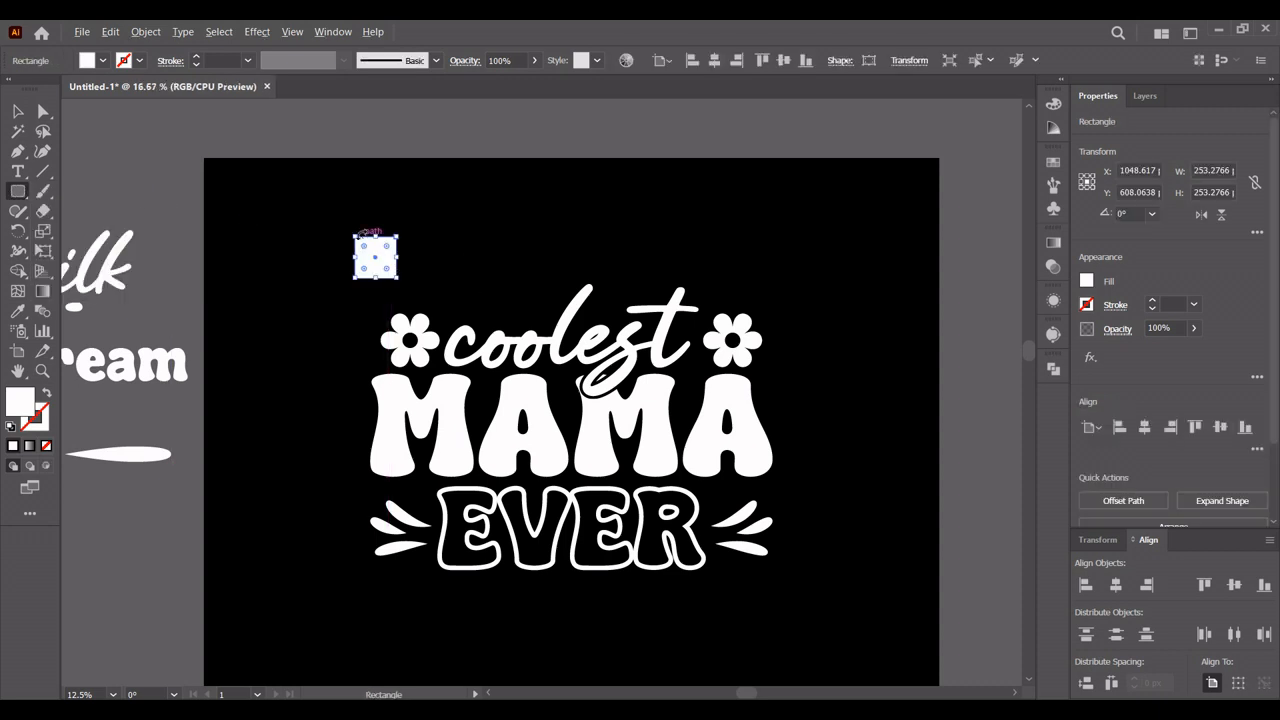
{"action": "scroll", "coordinate": [361, 234], "scroll_direction": "up", "scroll_amount": 3}
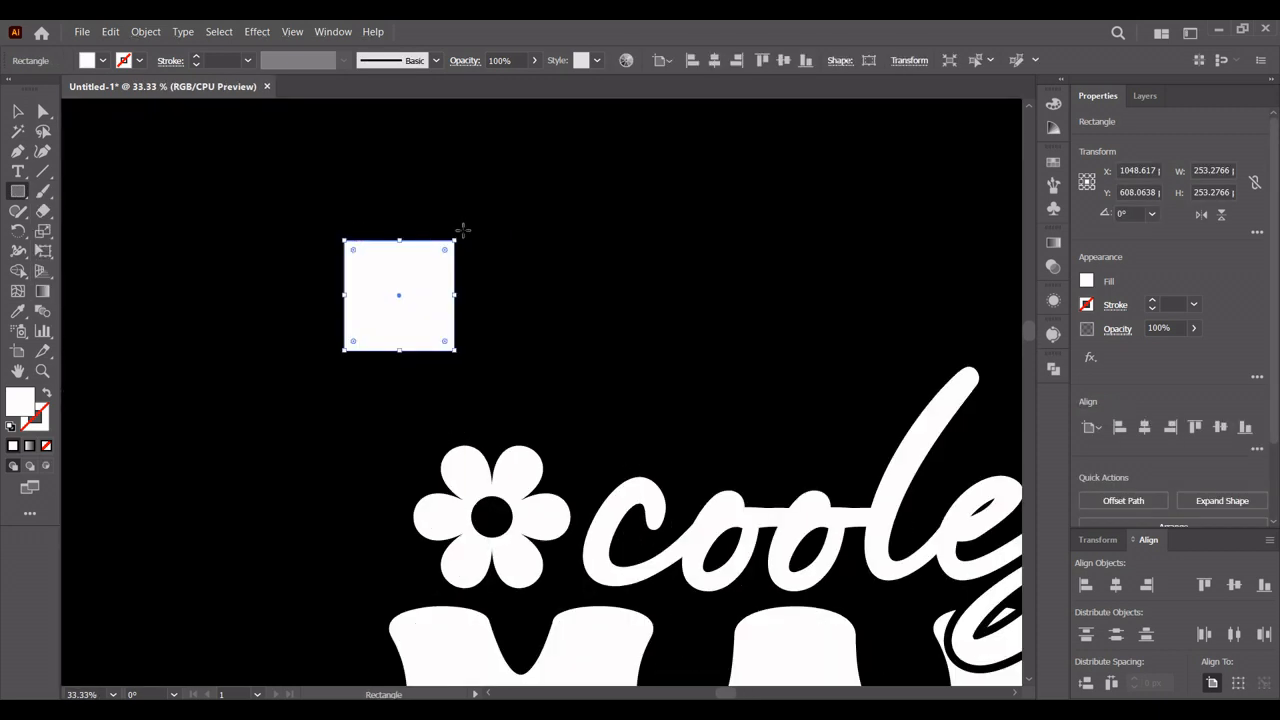
{"action": "left_click", "coordinate": [18, 112]}
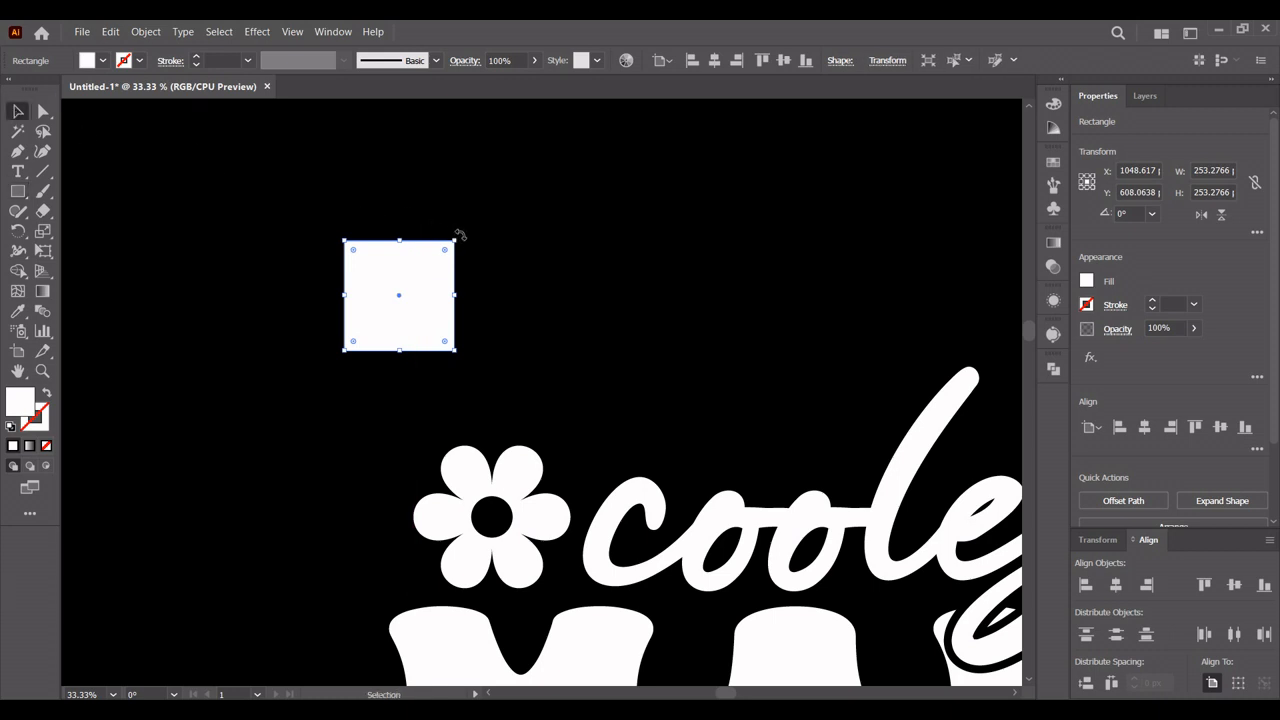
{"action": "left_click_drag", "start_coordinate": [459, 235], "coordinate": [366, 208]}
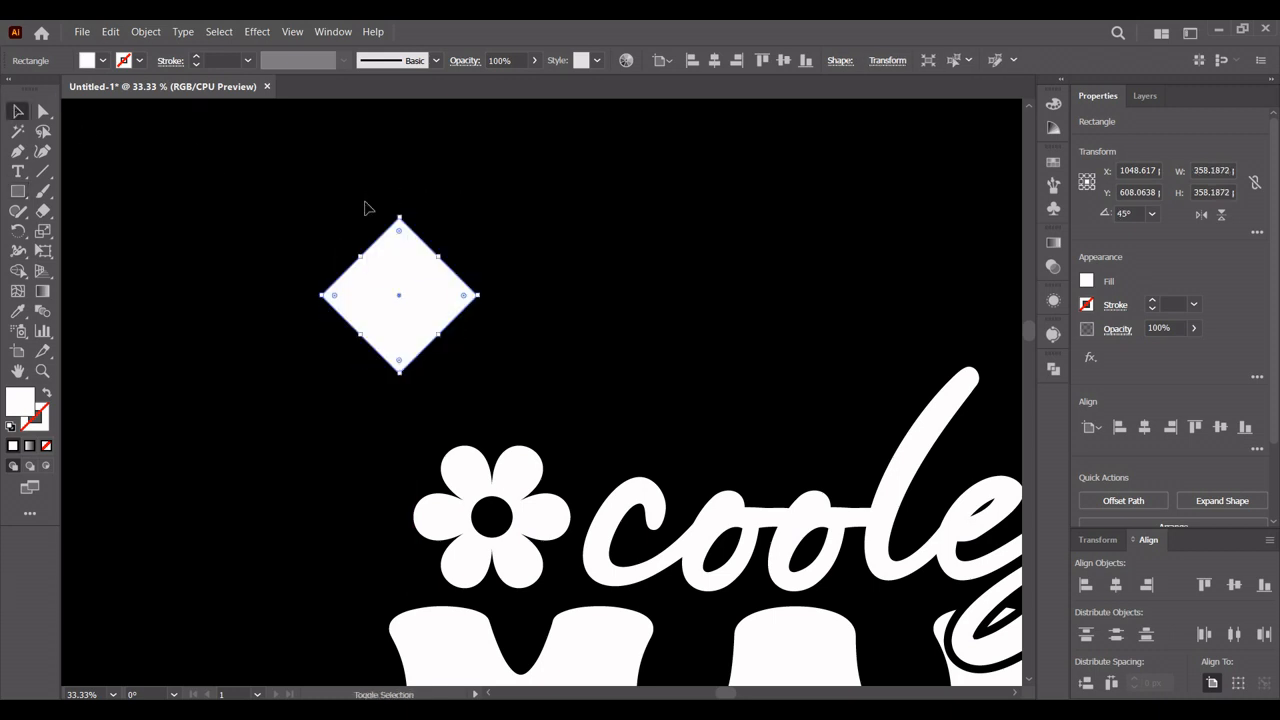
Step: Apply Pathfinder Unite to the diamond to reset its bounding box, and stretch it downward to about 815 px tall
{"action": "left_click", "coordinate": [1052, 372]}
{"action": "left_click", "coordinate": [859, 406]}
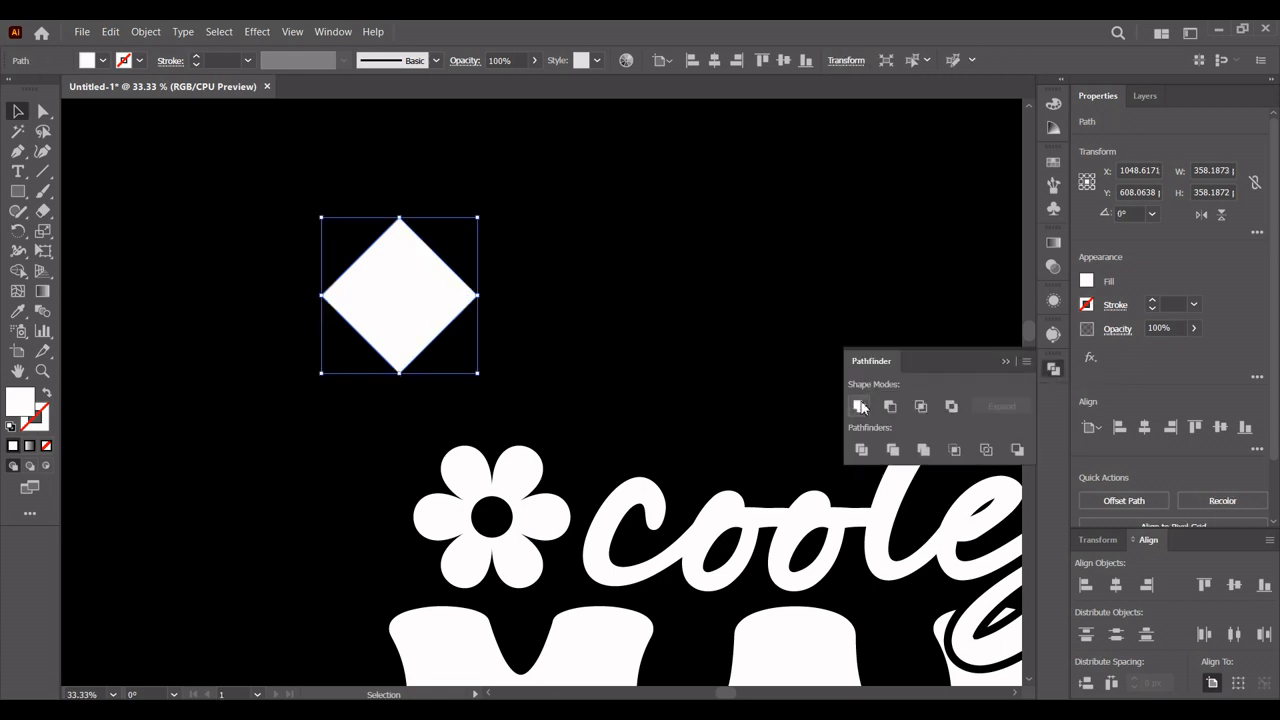
{"action": "left_click_drag", "start_coordinate": [394, 374], "coordinate": [389, 572]}
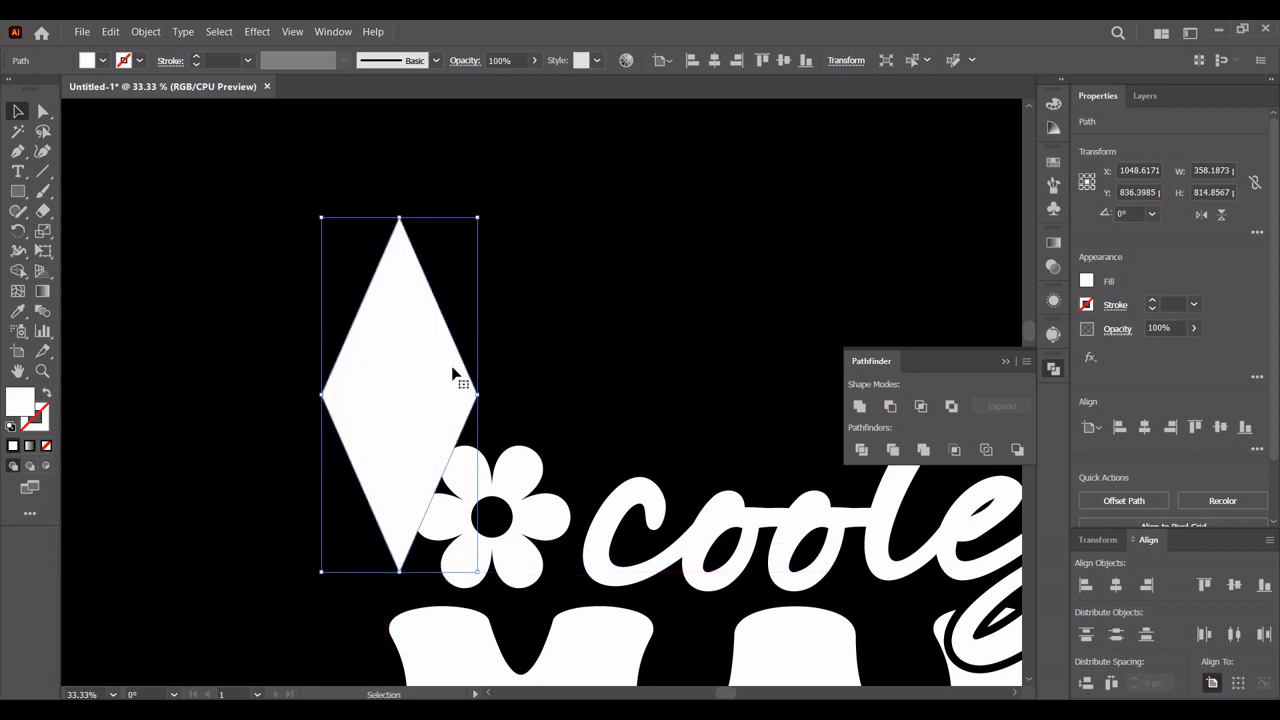
Step: Apply a strong pucker to the diamond with Pucker & Bloat, shaping it into a four-pointed sparkle
{"action": "left_click", "coordinate": [257, 32]}
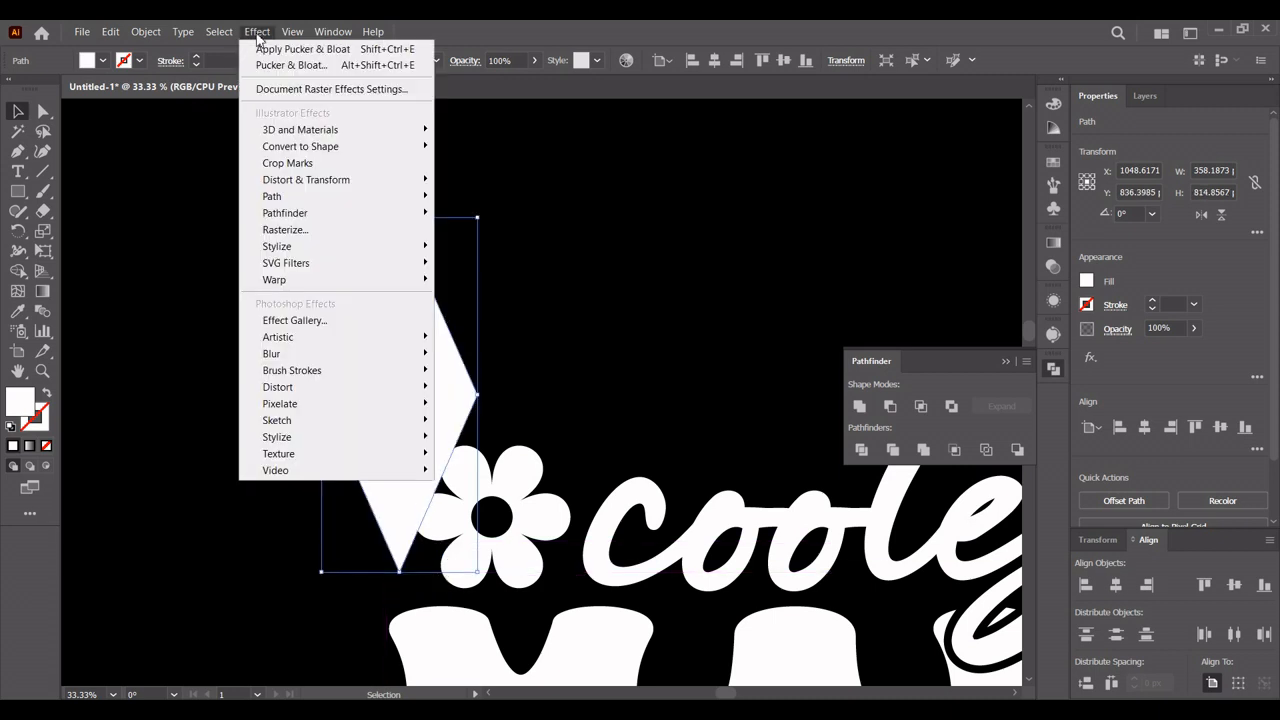
{"action": "mouse_move", "coordinate": [283, 180]}
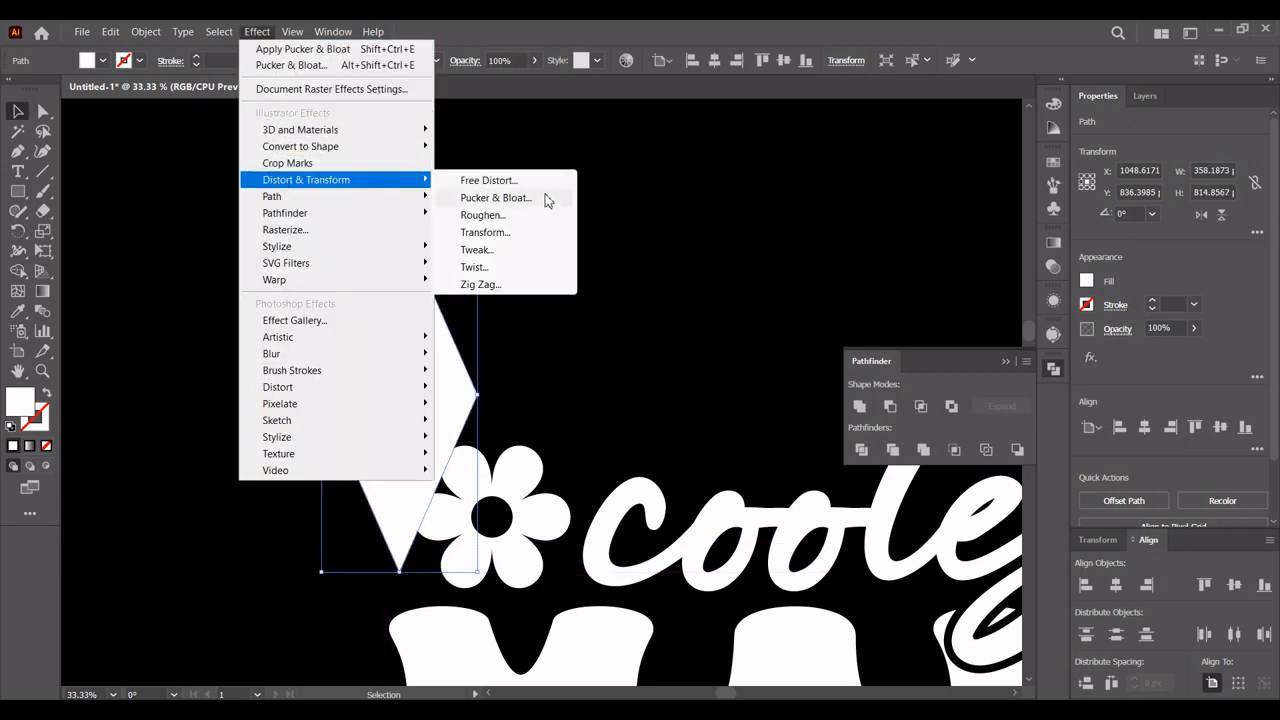
{"action": "left_click", "coordinate": [546, 199]}
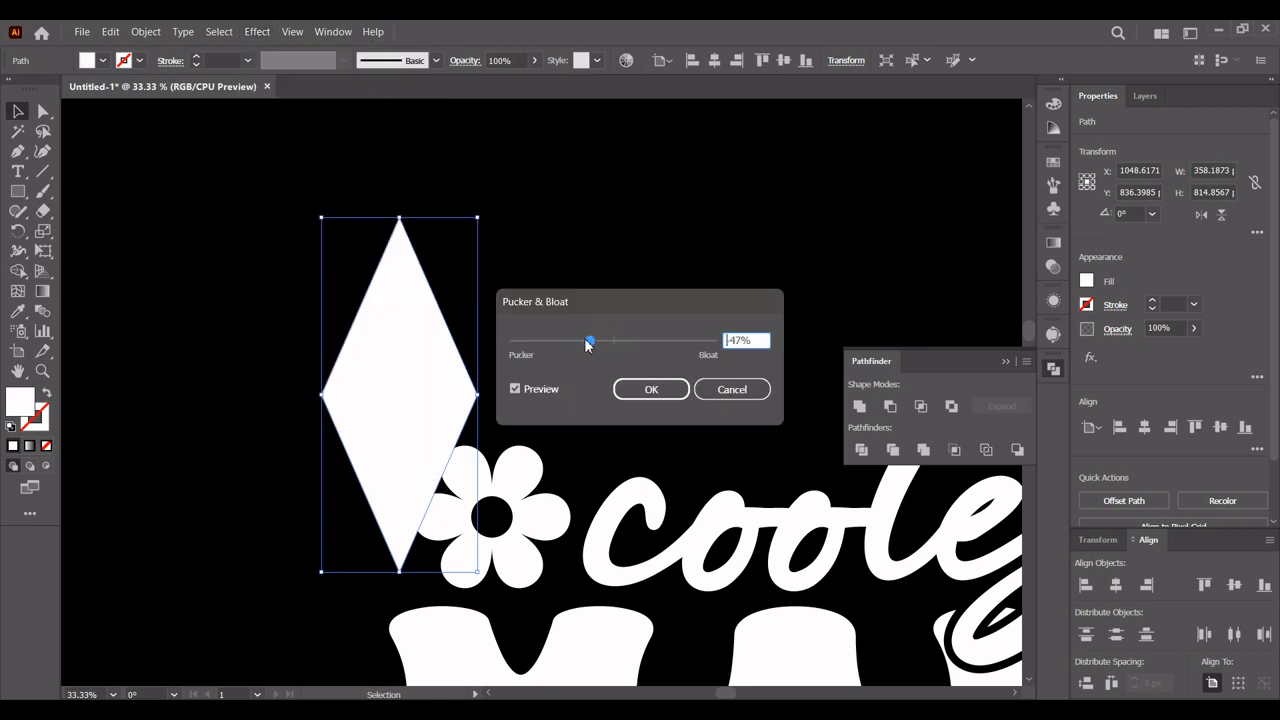
{"action": "left_click_drag", "start_coordinate": [586, 344], "coordinate": [569, 345]}
{"action": "left_click", "coordinate": [651, 390]}
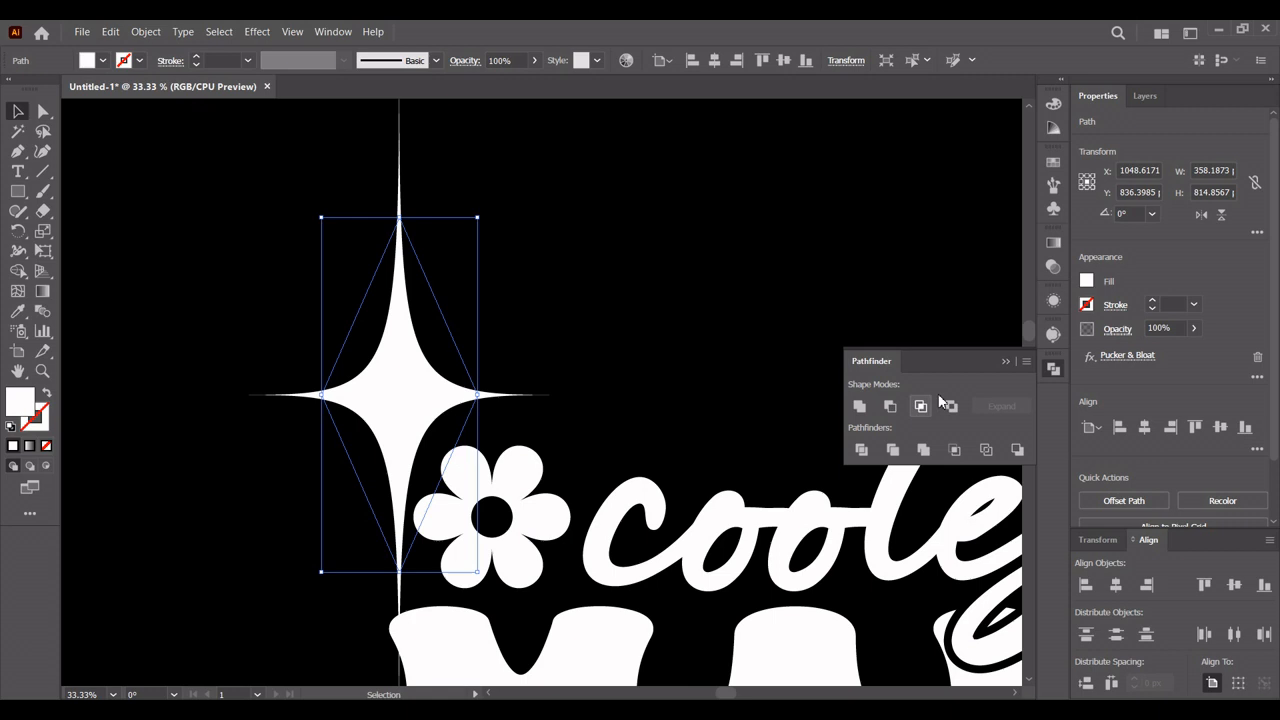
Step: Expand the sparkle's appearance and scale it down proportionally around its center
{"action": "left_click", "coordinate": [1047, 371]}
{"action": "left_click", "coordinate": [146, 31]}
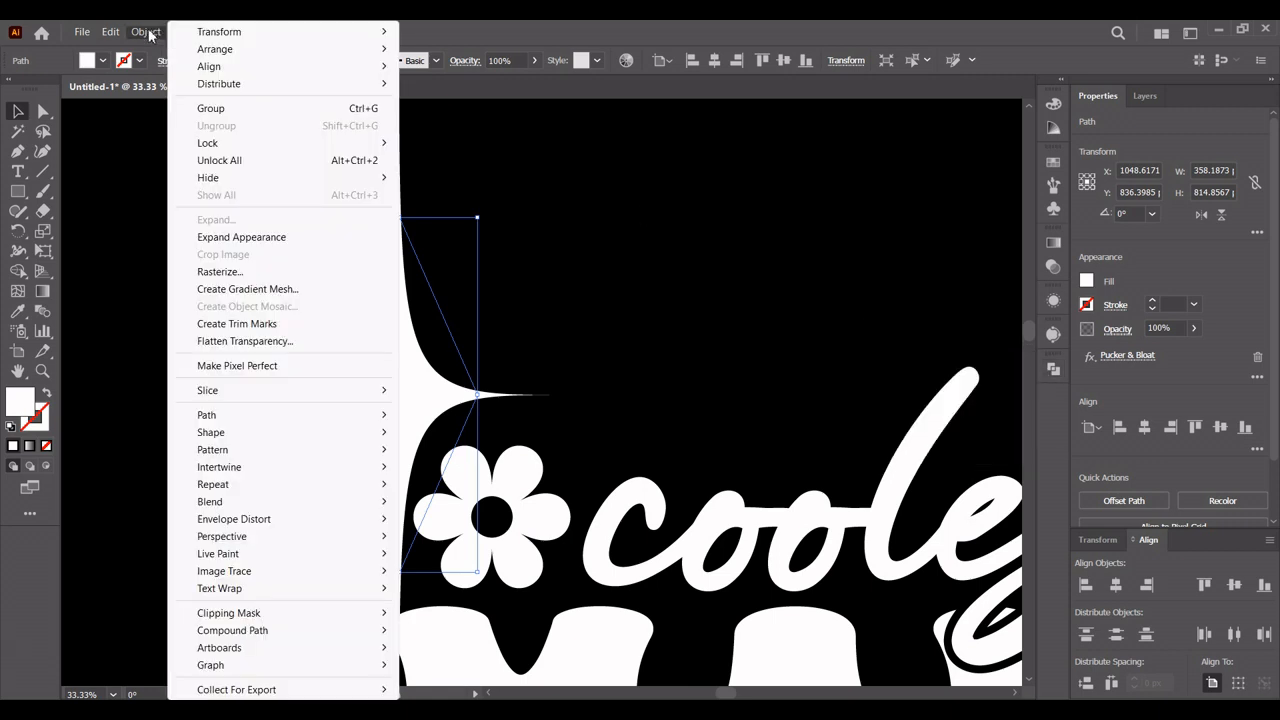
{"action": "left_click", "coordinate": [190, 238]}
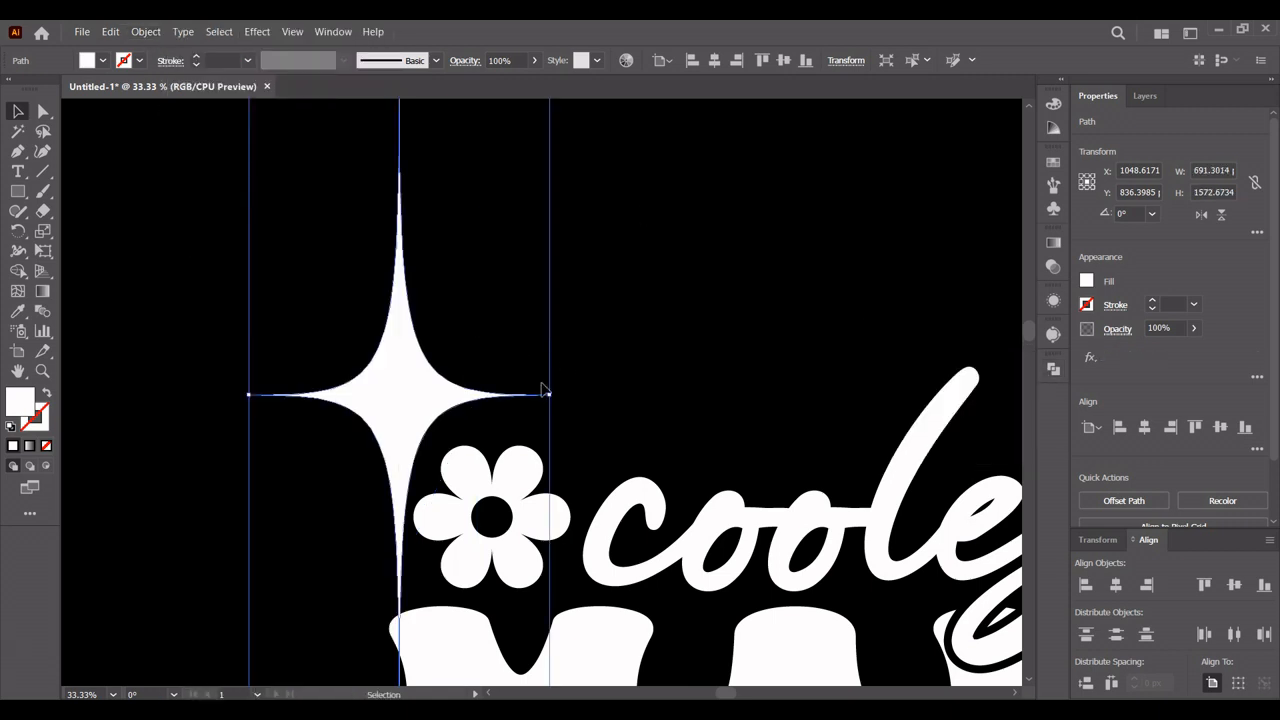
{"action": "left_click_drag", "start_coordinate": [541, 389], "coordinate": [431, 392]}
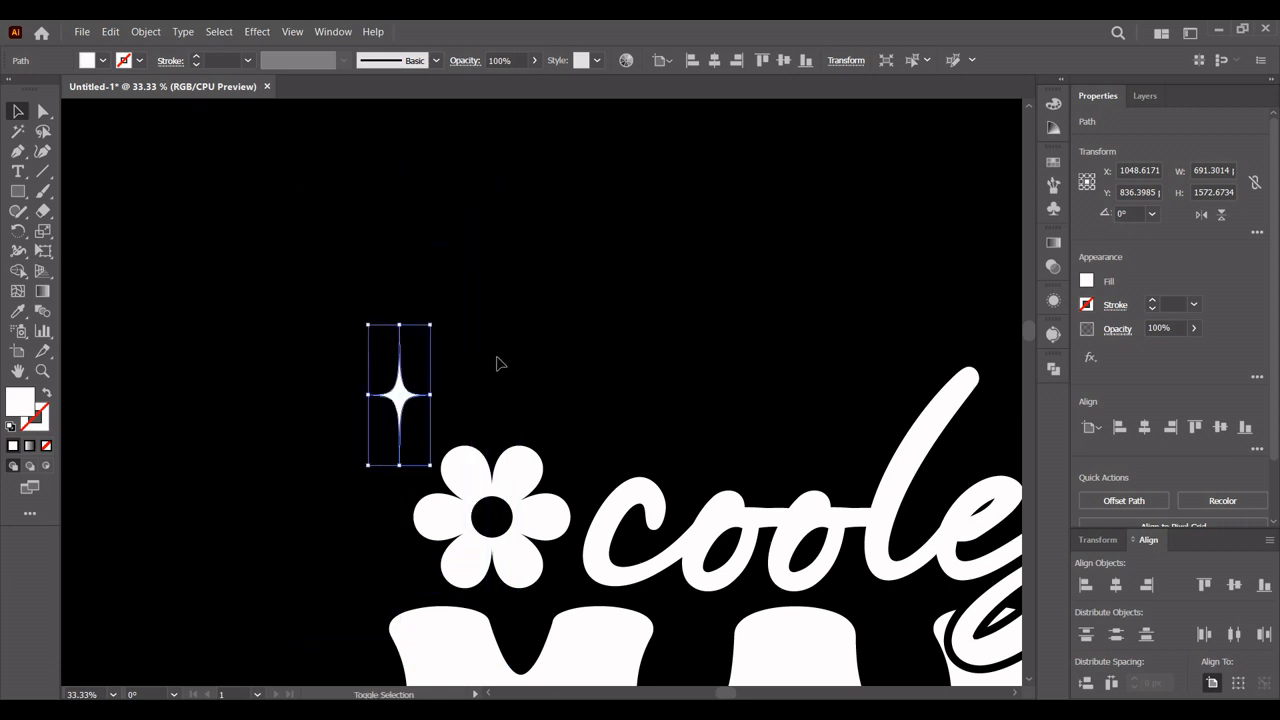
{"action": "left_click", "coordinate": [490, 356]}
Step: Shrink the sparkle further above the "c" of "coolest" and place a slightly higher copy to its right
{"action": "scroll", "coordinate": [540, 340], "scroll_direction": "down", "scroll_amount": 4}
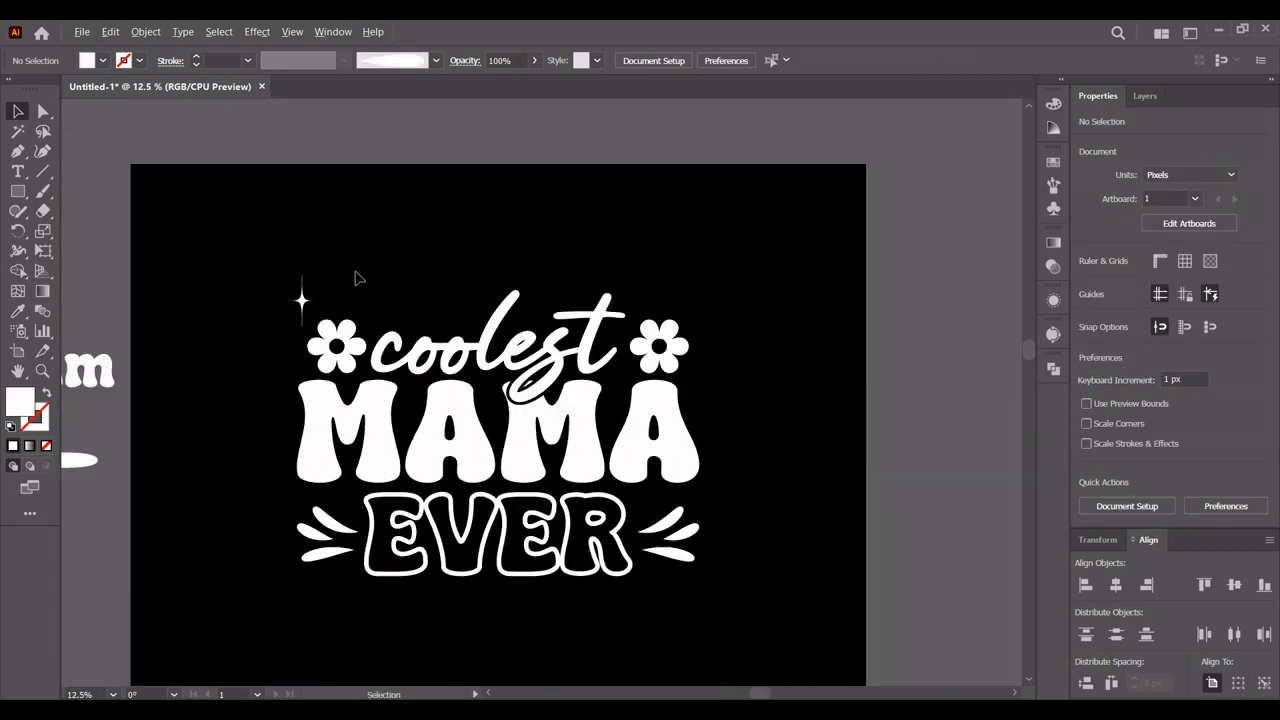
{"action": "left_click_drag", "start_coordinate": [278, 281], "coordinate": [367, 278]}
{"action": "left_click", "coordinate": [366, 285]}
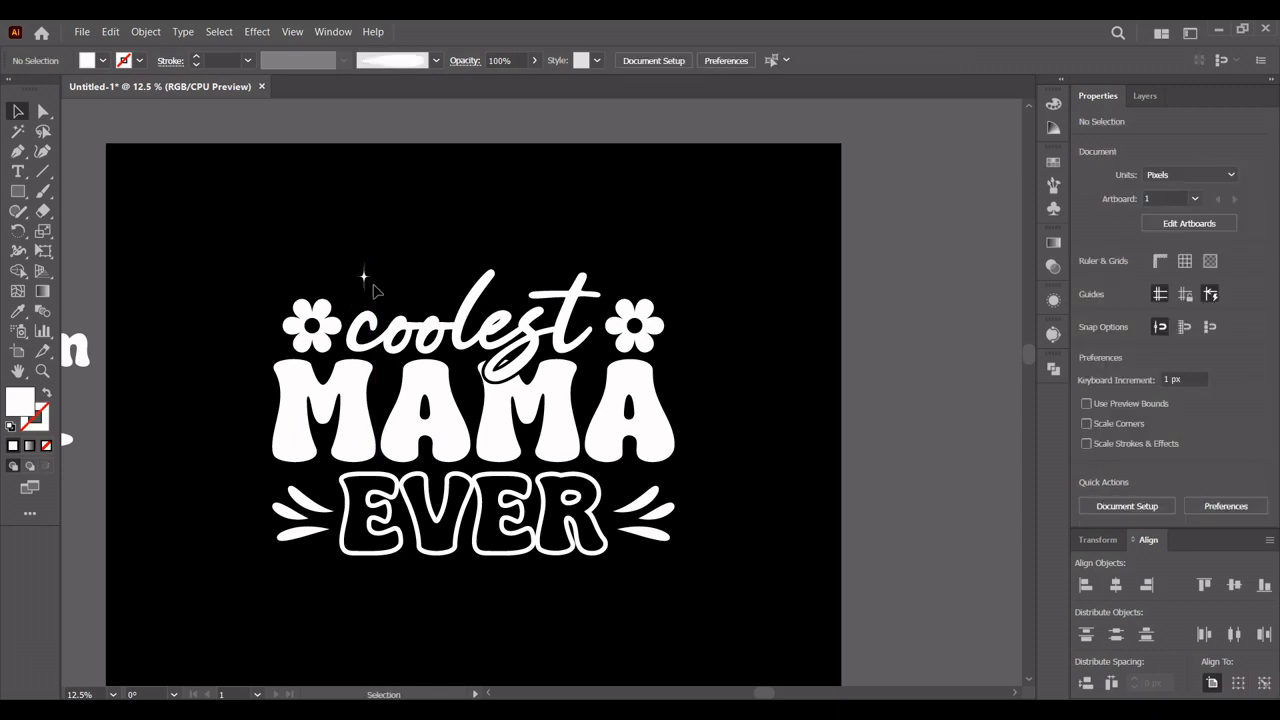
{"action": "scroll", "coordinate": [366, 279], "scroll_direction": "up", "scroll_amount": 3}
{"action": "left_click_drag", "start_coordinate": [358, 280], "coordinate": [504, 252]}
{"action": "left_click", "coordinate": [603, 230]}
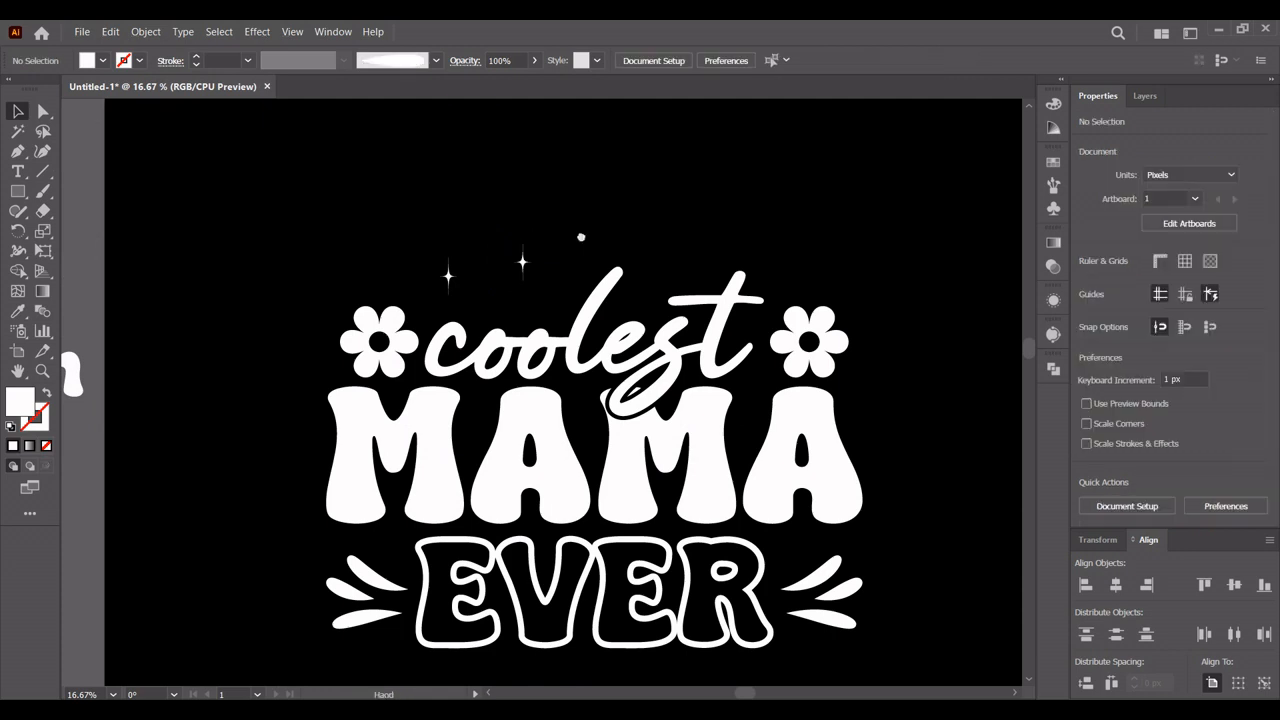
Step: Place sparkle copies above the end of "coolest" and scatter more in a staggered row beneath "EVER"
{"action": "left_click_drag", "start_coordinate": [580, 238], "coordinate": [279, 624]}
{"action": "left_click_drag", "start_coordinate": [394, 617], "coordinate": [379, 424]}
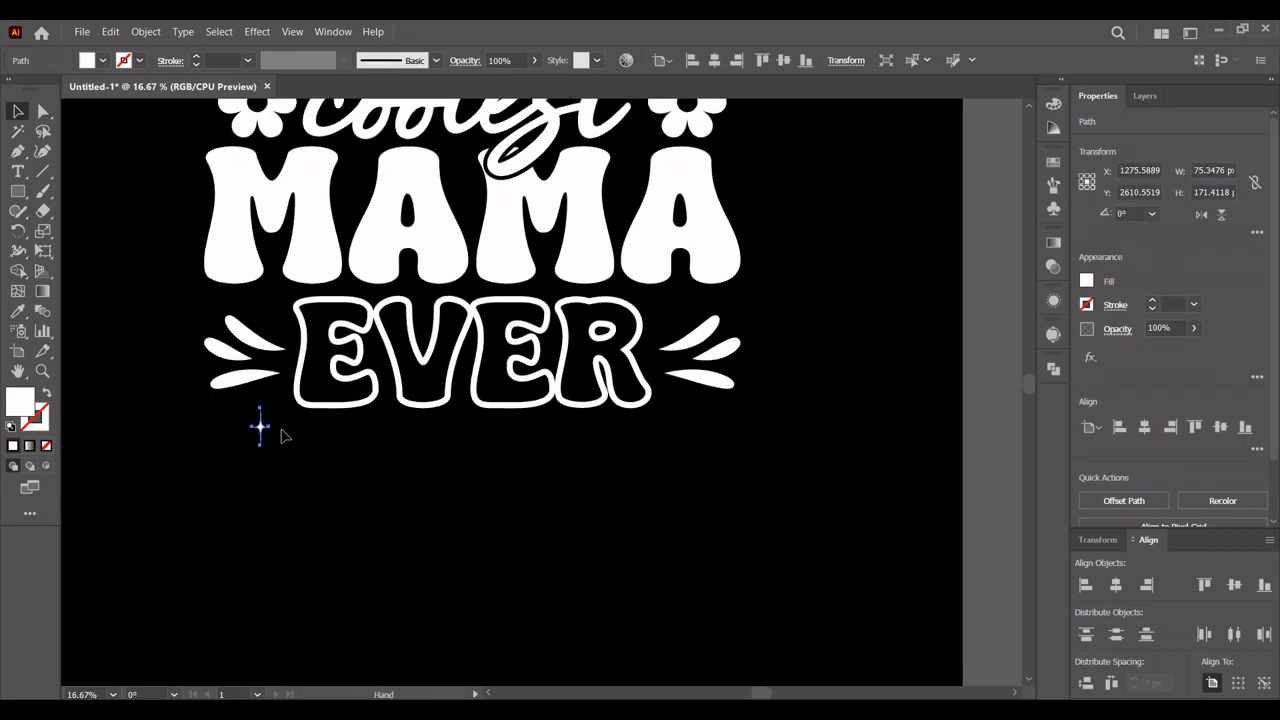
{"action": "left_click_drag", "start_coordinate": [262, 428], "coordinate": [700, 424]}
{"action": "left_click", "coordinate": [423, 481]}
{"action": "left_click", "coordinate": [513, 460]}
{"action": "left_click", "coordinate": [655, 460]}
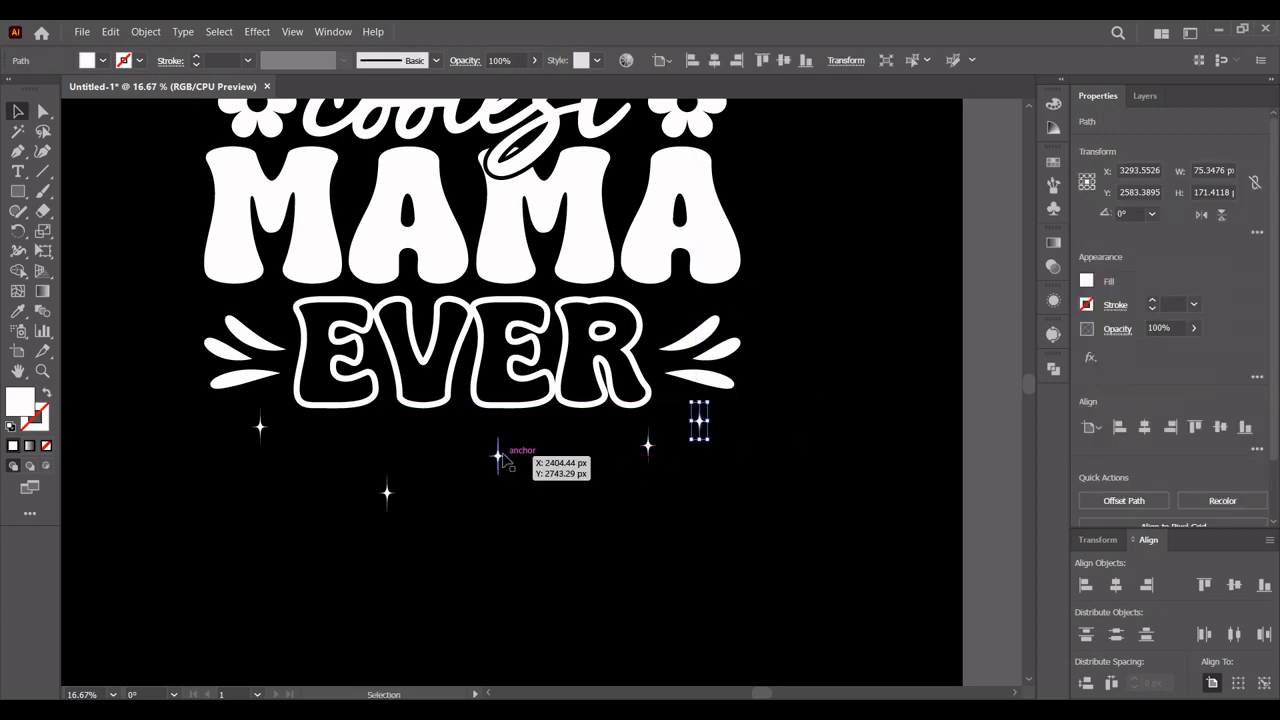
Step: Add two more sparkle copies to the row beneath "EVER" and nudge the lowest one slightly up and to the right
{"action": "left_click_drag", "start_coordinate": [499, 457], "coordinate": [570, 476]}
{"action": "left_click_drag", "start_coordinate": [385, 495], "coordinate": [357, 445]}
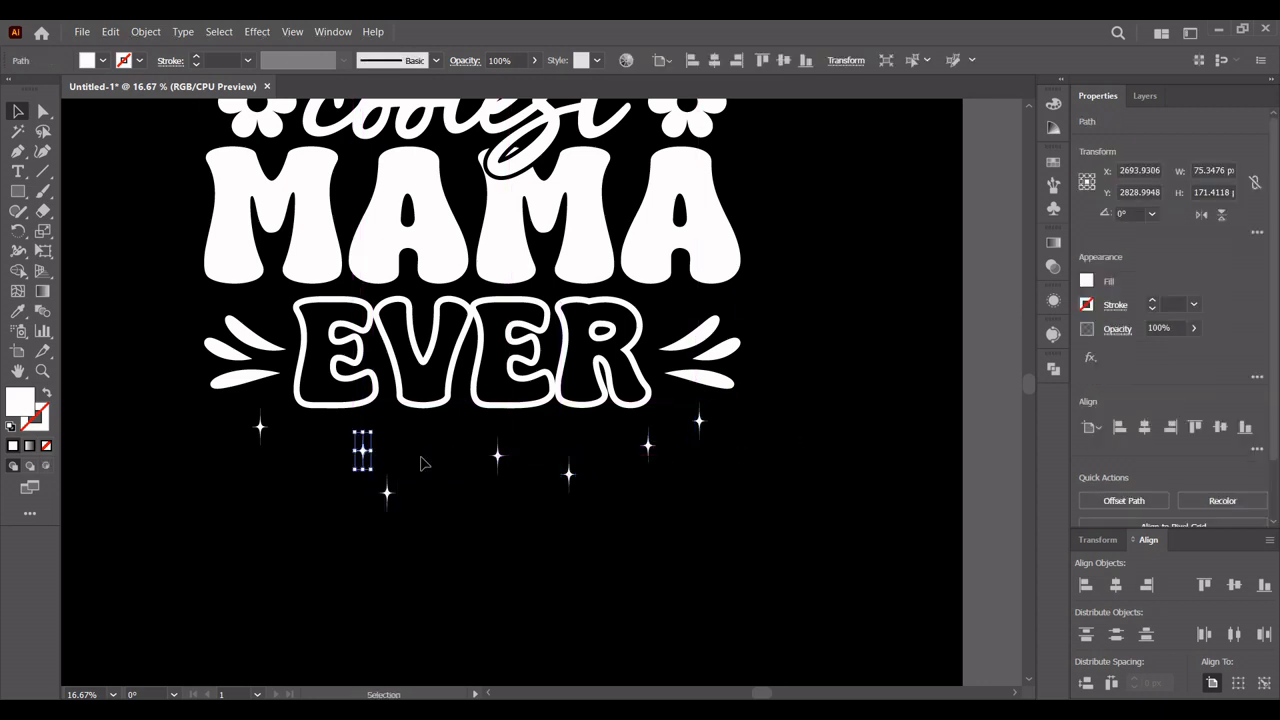
{"action": "left_click", "coordinate": [441, 452]}
{"action": "scroll", "coordinate": [461, 450], "scroll_direction": "down", "scroll_amount": 2}
{"action": "left_click_drag", "start_coordinate": [461, 450], "coordinate": [475, 520]}
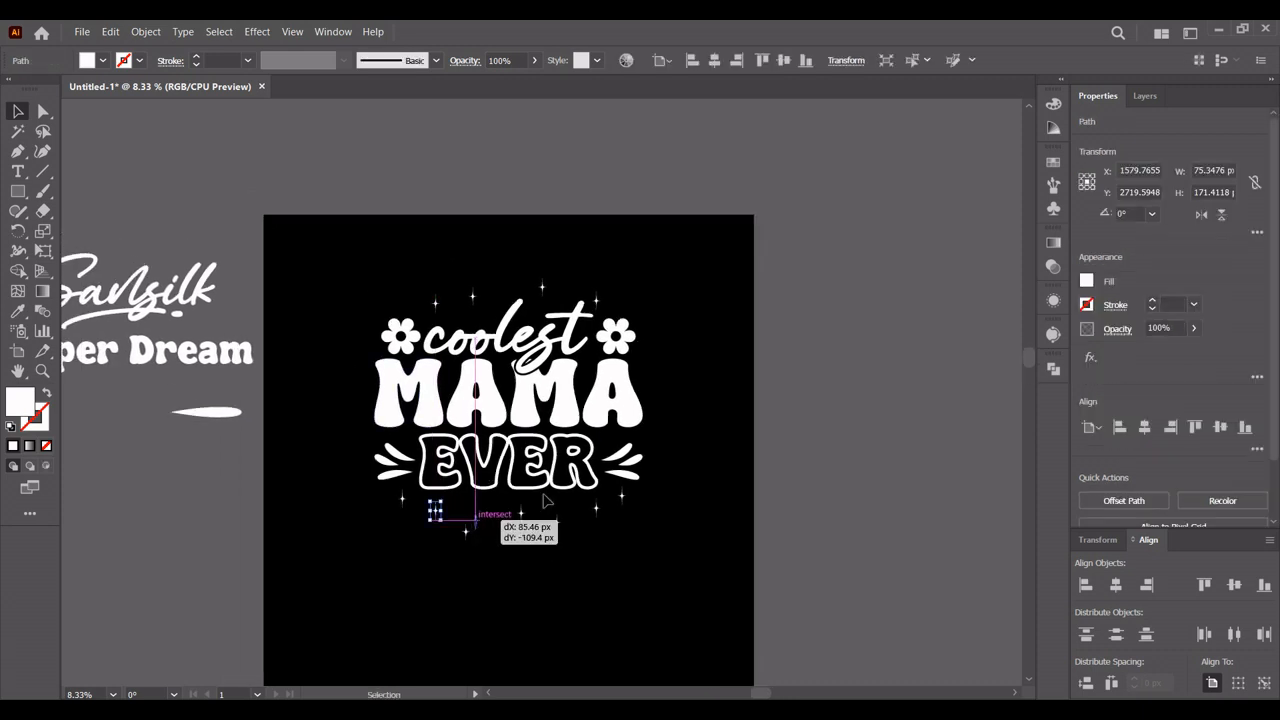
{"action": "left_click", "coordinate": [544, 494]}
Step: Add two sparkle copies above "coolest", one beside the "l" and one above the left flower
{"action": "scroll", "coordinate": [487, 346], "scroll_direction": "up", "scroll_amount": 1}
{"action": "left_click_drag", "start_coordinate": [466, 272], "coordinate": [496, 298]}
{"action": "left_click_drag", "start_coordinate": [410, 281], "coordinate": [351, 271]}
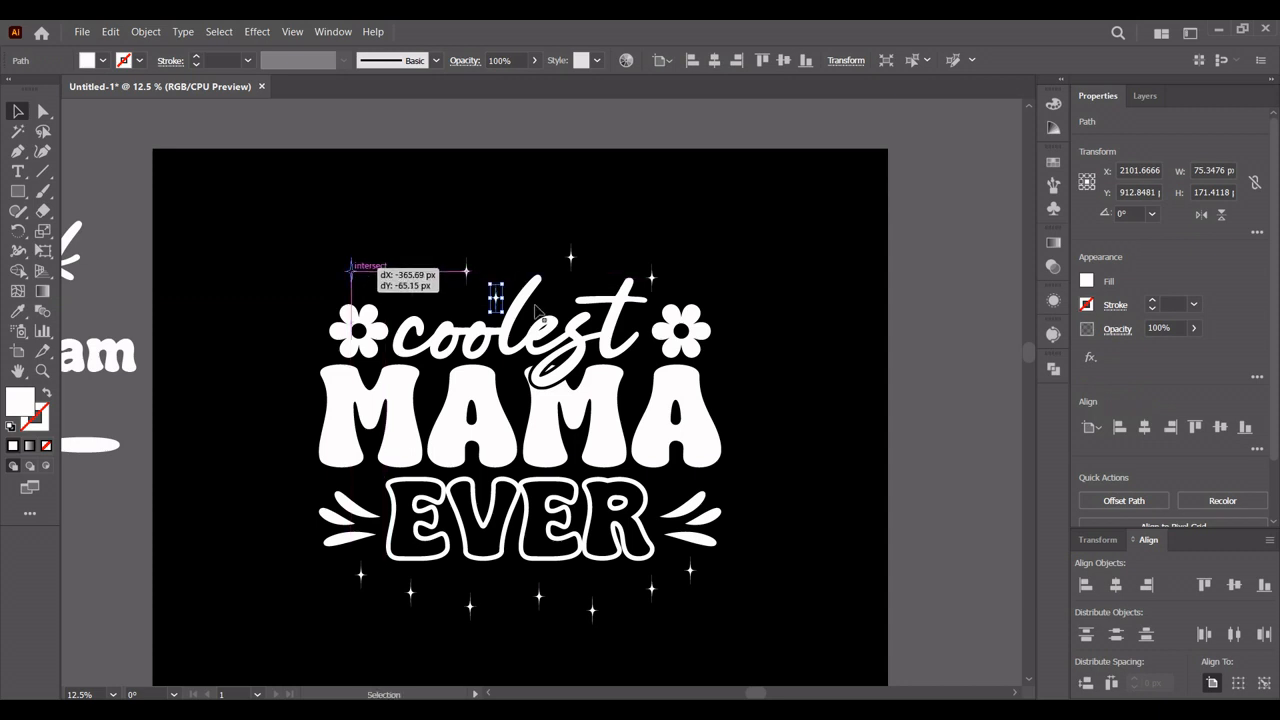
{"action": "left_click", "coordinate": [740, 374]}
{"action": "left_click_drag", "start_coordinate": [740, 374], "coordinate": [766, 334]}
Step: Group all the lettering, flowers, strokes and sparkles, and center the group vertically on the artboard
{"action": "left_click_drag", "start_coordinate": [786, 652], "coordinate": [279, 186]}
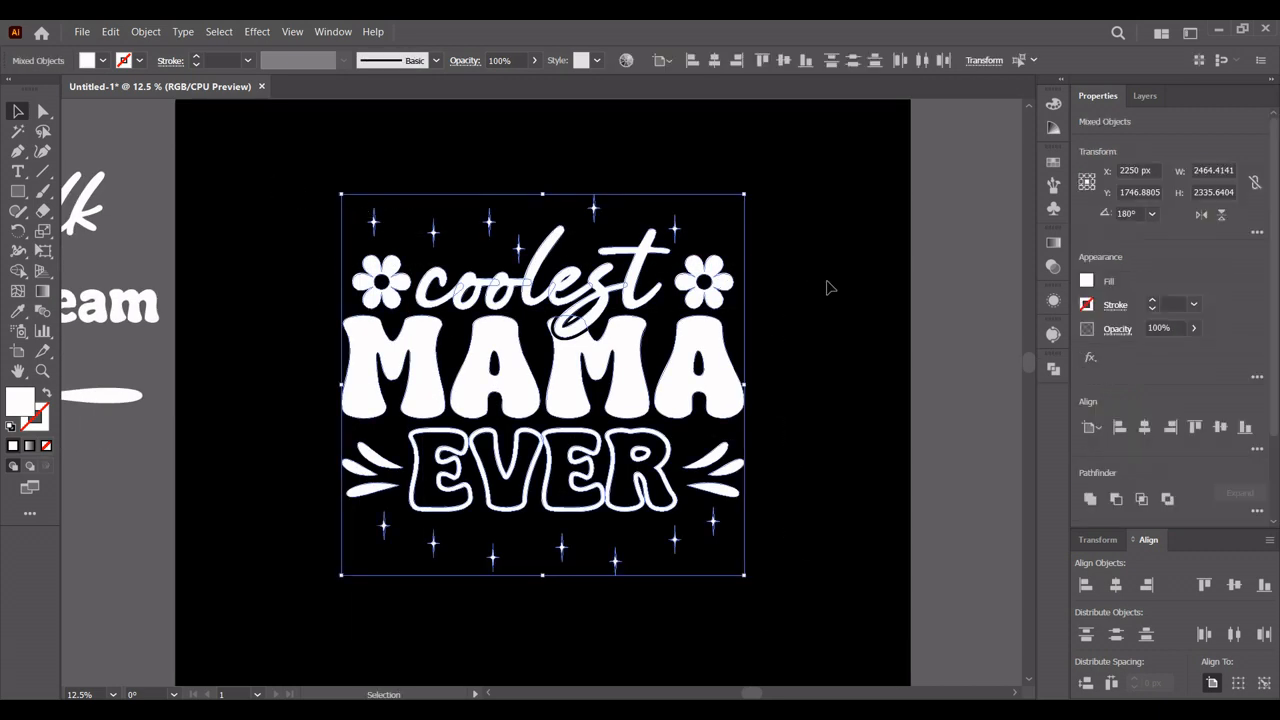
{"action": "right_click", "coordinate": [622, 338]}
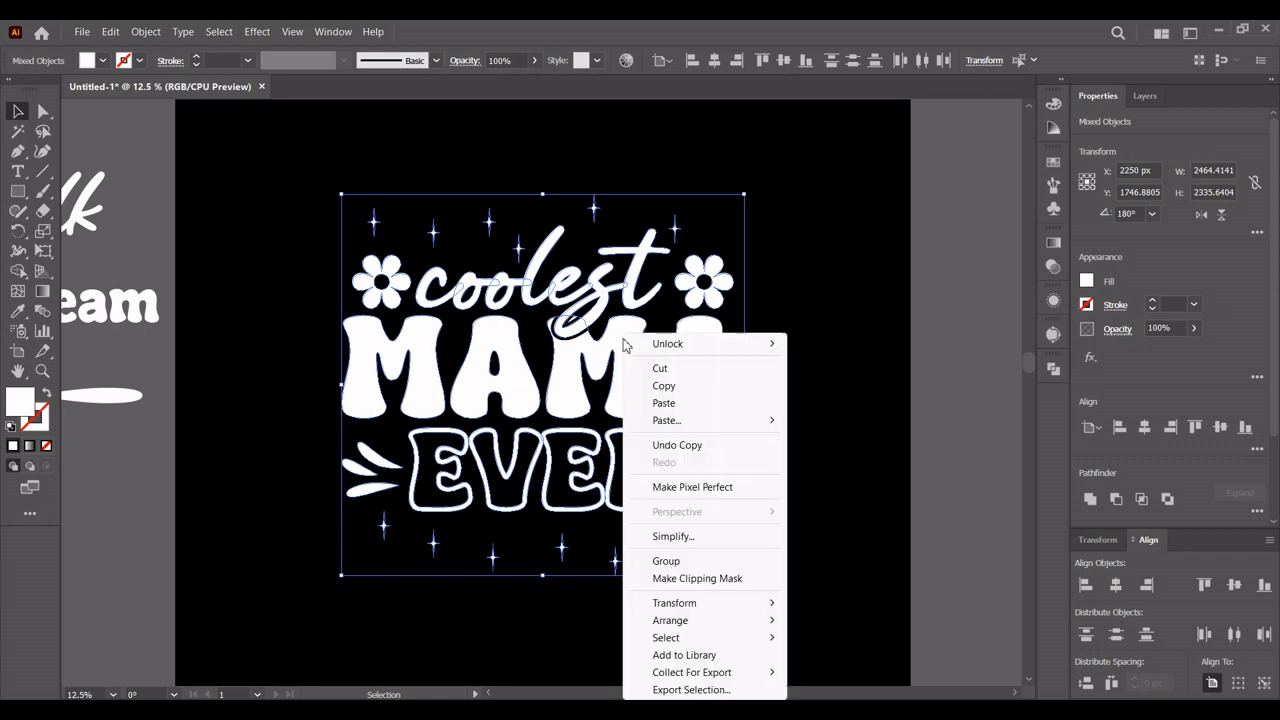
{"action": "left_click", "coordinate": [662, 561]}
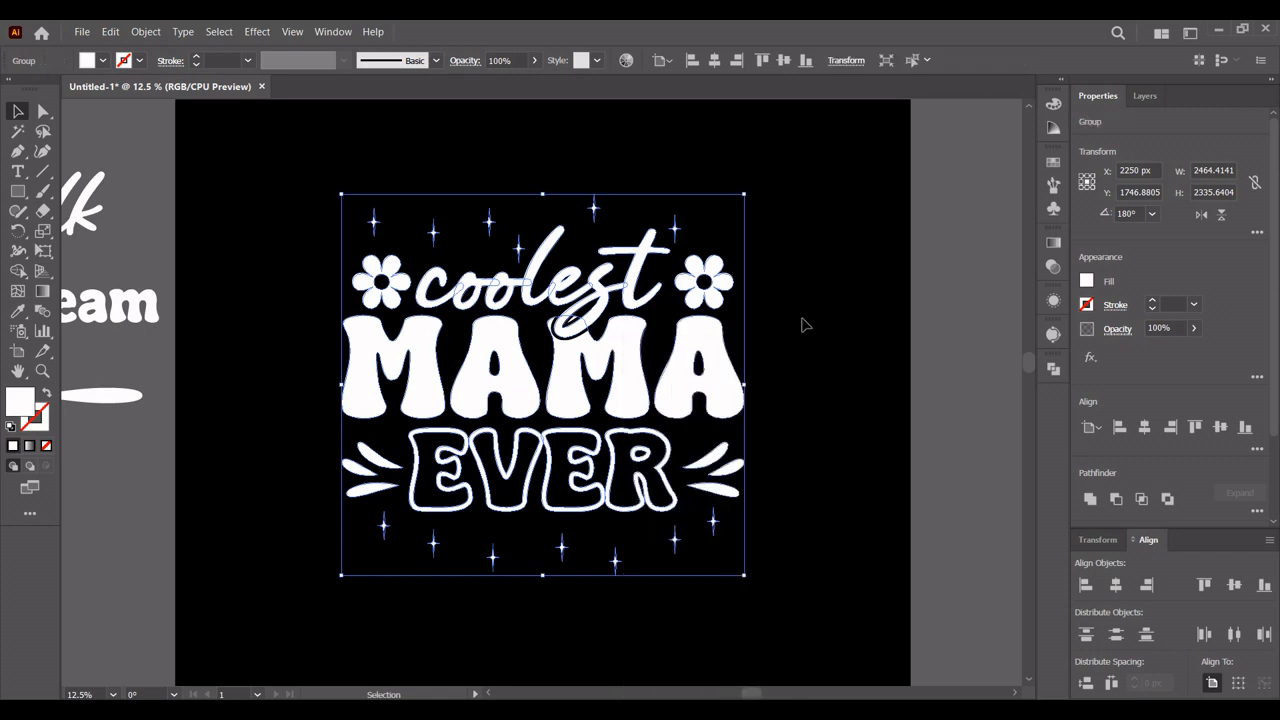
{"action": "left_click", "coordinate": [783, 60]}
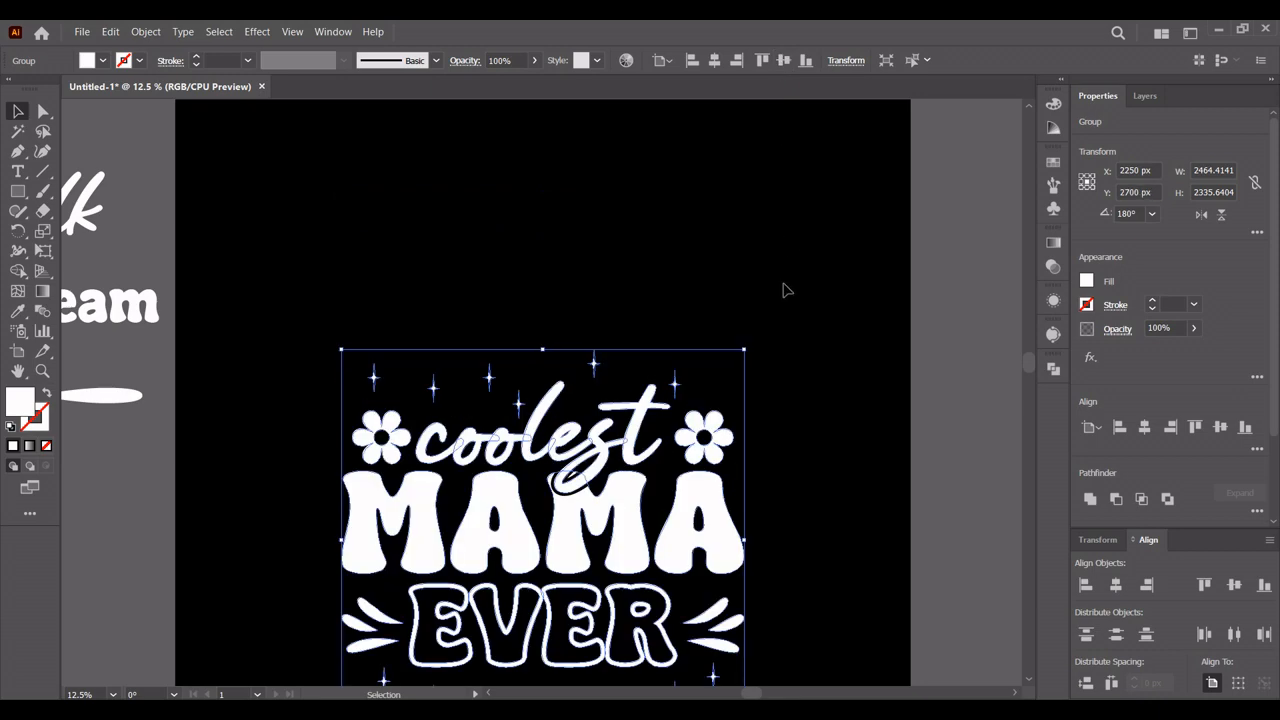
Step: Scale the grouped design up proportionally around its center until it nearly fills the artboard's width
{"action": "key", "text": "ctrl+minus"}
{"action": "scroll", "coordinate": [785, 290], "scroll_direction": "right", "scroll_amount": 3}
{"action": "left_click_drag", "start_coordinate": [667, 316], "coordinate": [740, 256]}
{"action": "left_click", "coordinate": [820, 283]}
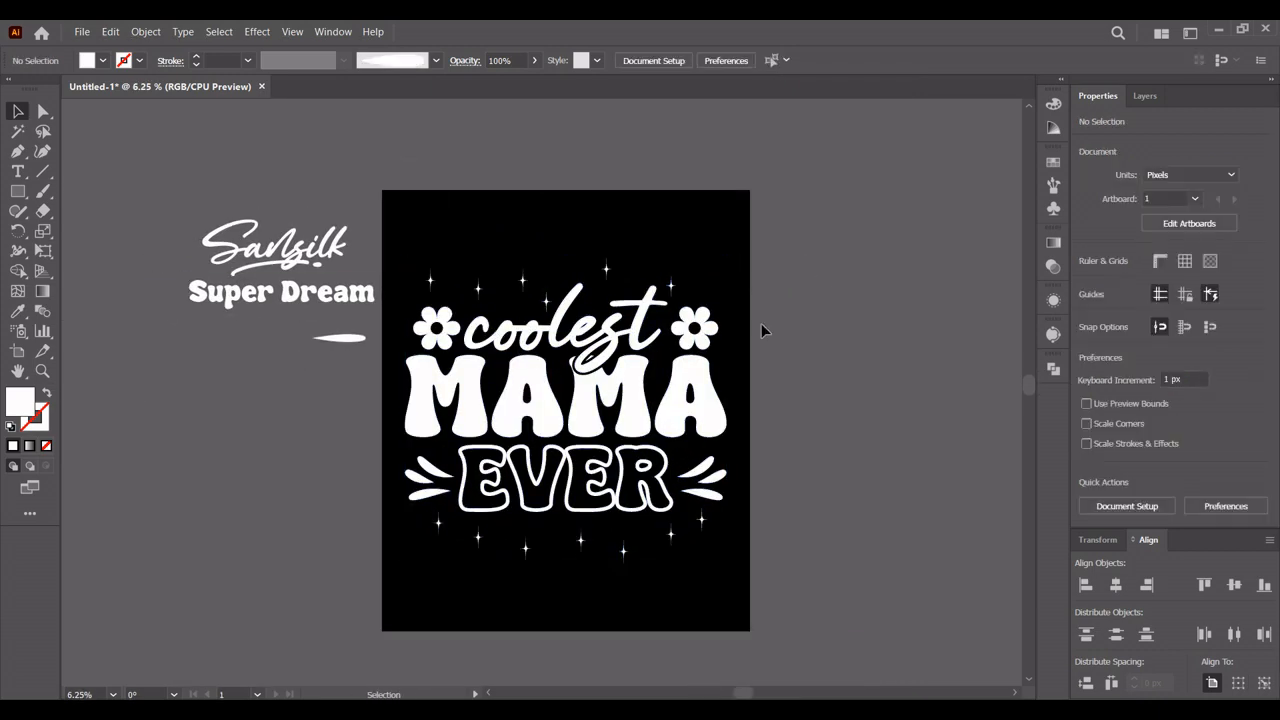
Step: Move the grouped design straight up by about 410 px on the artboard
{"action": "scroll", "coordinate": [748, 331], "scroll_direction": "up", "scroll_amount": 1}
{"action": "left_click_drag", "start_coordinate": [604, 405], "coordinate": [604, 360]}
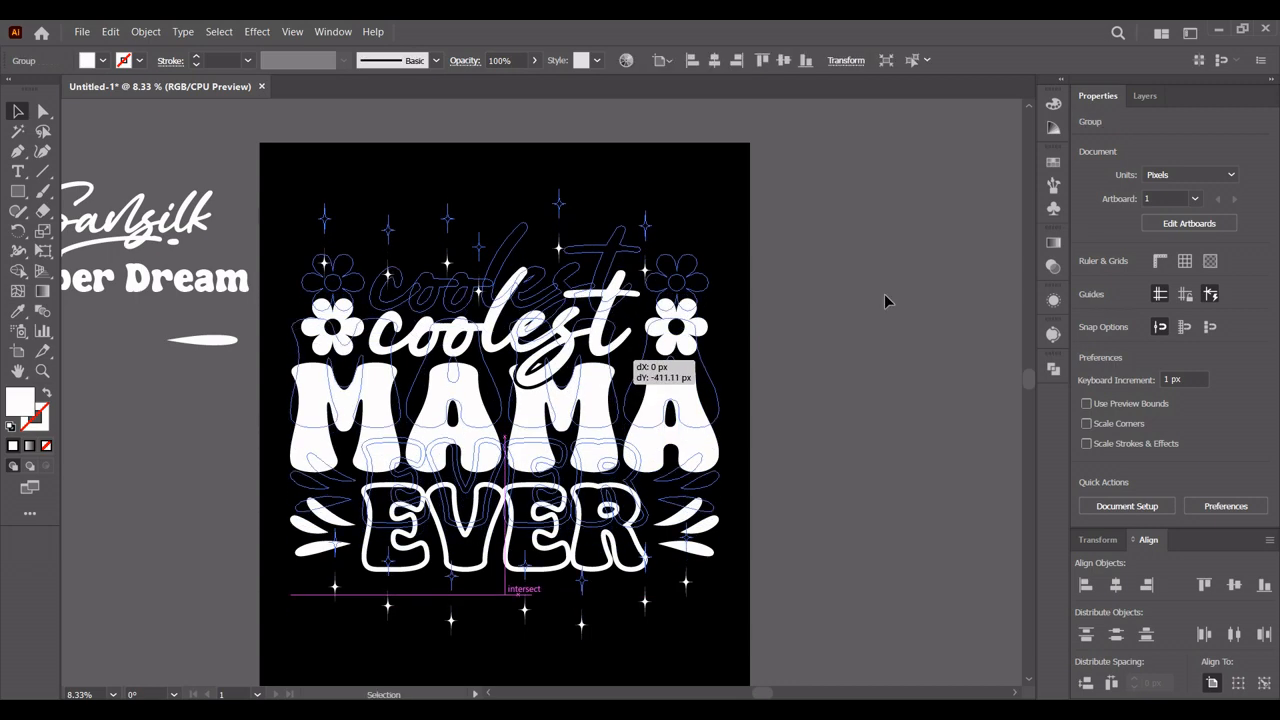
{"action": "left_click", "coordinate": [884, 295]}
{"action": "key", "text": "space"}
{"action": "left_click_drag", "start_coordinate": [857, 297], "coordinate": [914, 266]}
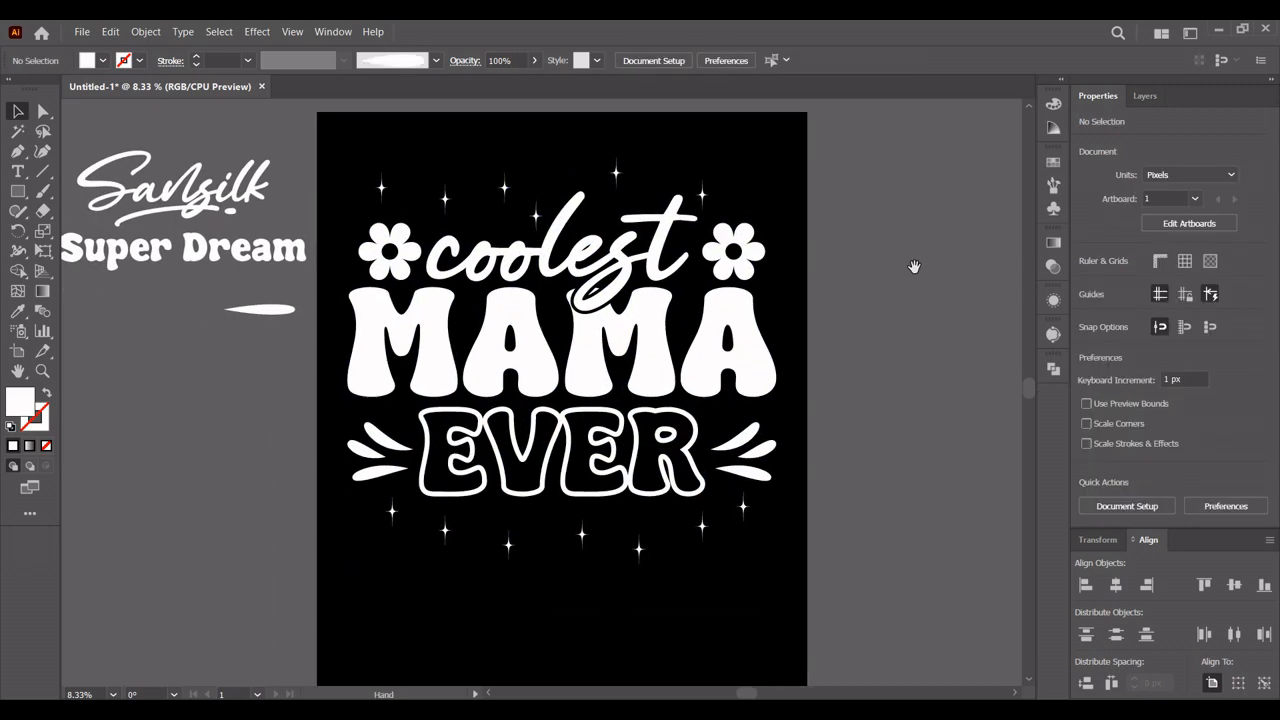
Step: Hide the locked black background rectangle
{"action": "left_click", "coordinate": [1145, 96]}
{"action": "left_click", "coordinate": [1084, 210]}
Step: Try a black fill on the grouped design against the white artboard, and undo the fill change
{"action": "left_click", "coordinate": [648, 322]}
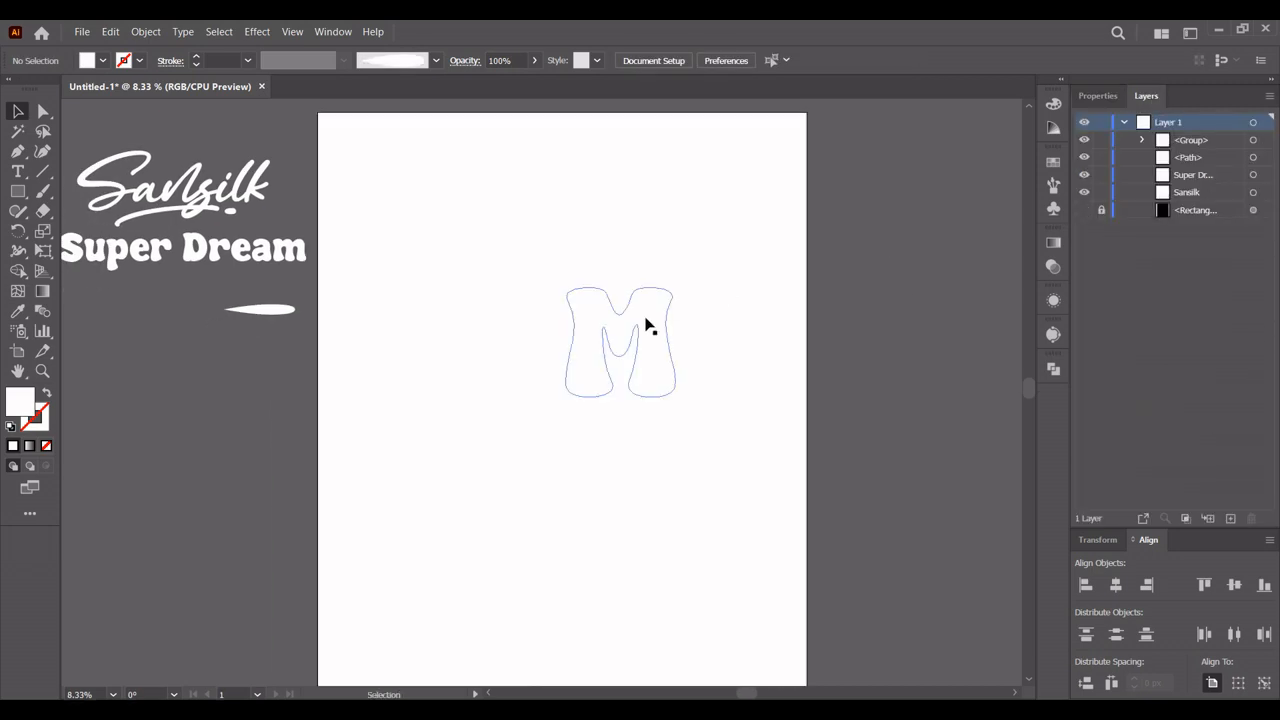
{"action": "left_click", "coordinate": [103, 61]}
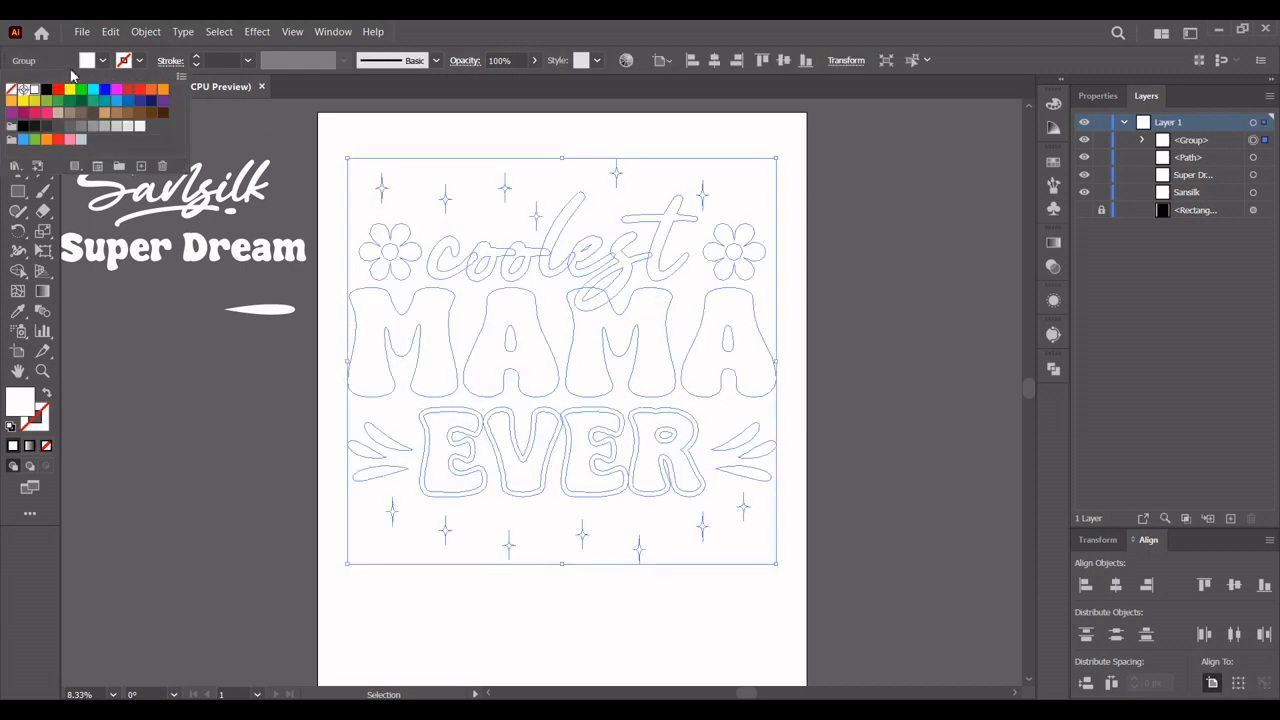
{"action": "left_click", "coordinate": [46, 90]}
{"action": "left_click", "coordinate": [832, 320]}
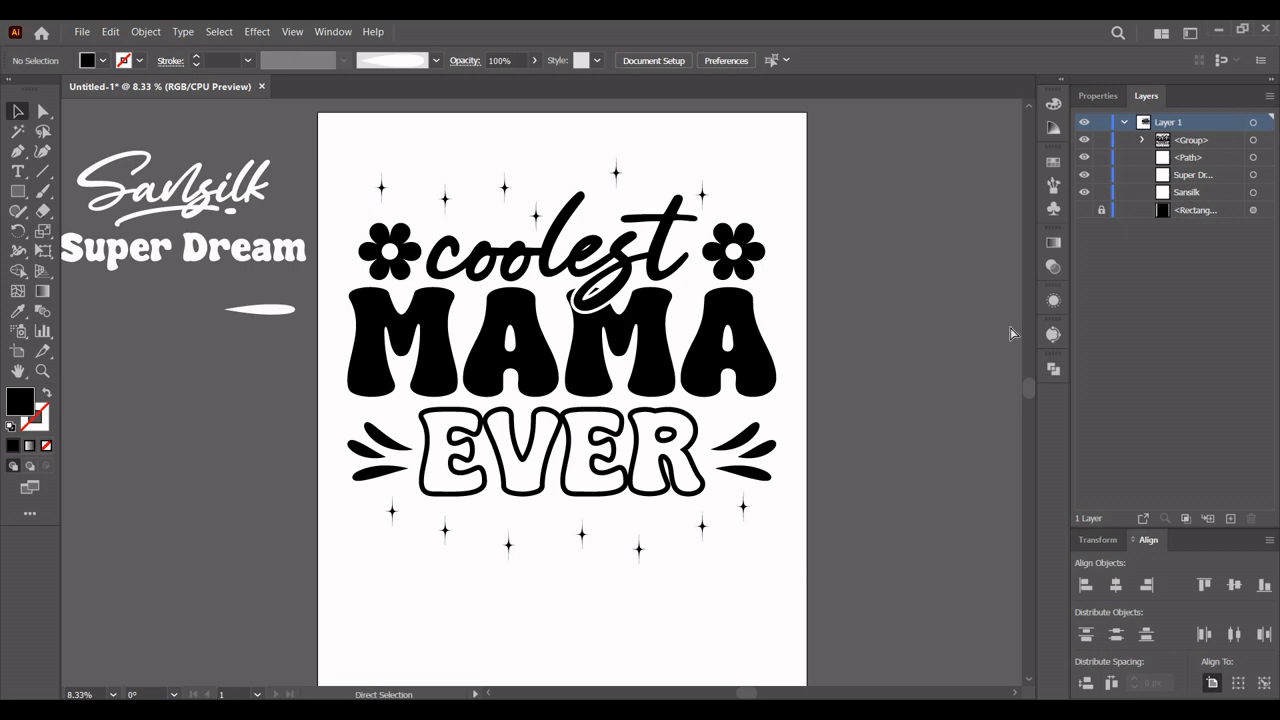
{"action": "key", "text": "ctrl+z"}
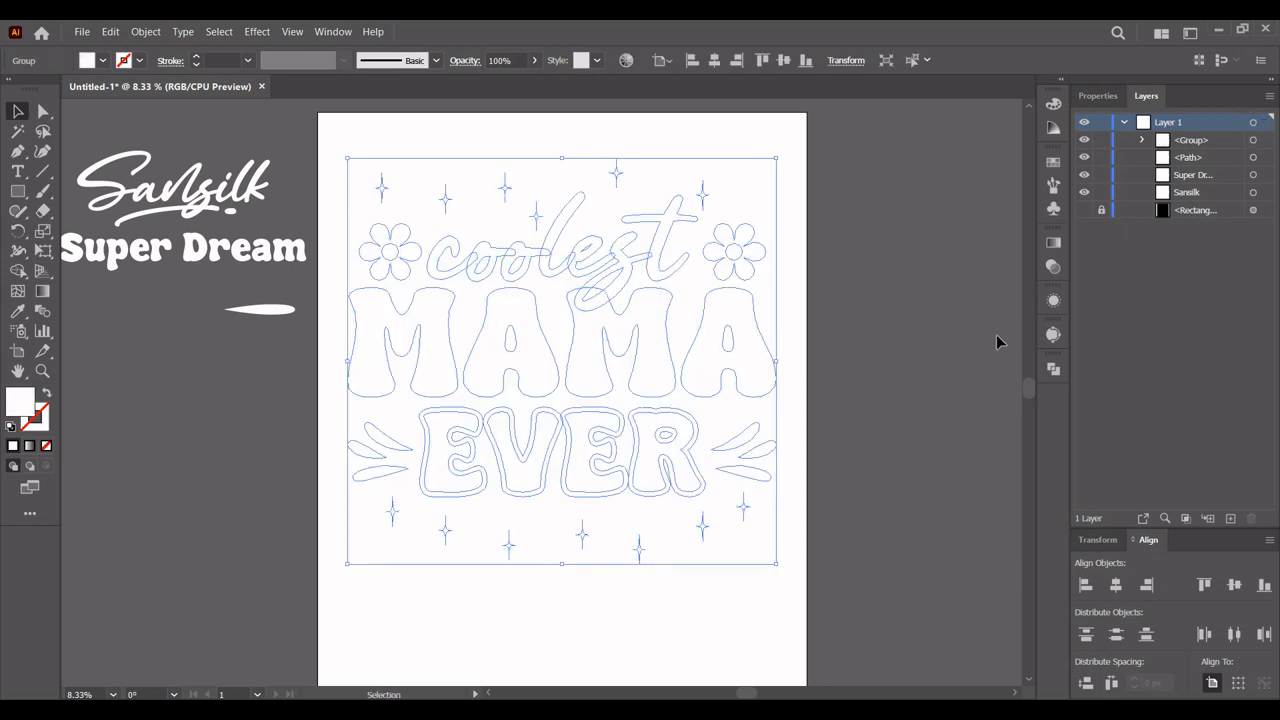
{"action": "left_click", "coordinate": [996, 334]}
Step: Export the artwork with Save for Web as a transparent PNG-24 at 4500 × 5400 px, and show the black background rectangle again
{"action": "mouse_move", "coordinate": [943, 329]}
{"action": "left_mouse_down"}
{"action": "mouse_move", "coordinate": [920, 294]}
{"action": "mouse_move", "coordinate": [920, 337]}
{"action": "mouse_move", "coordinate": [933, 328]}
{"action": "left_mouse_up"}
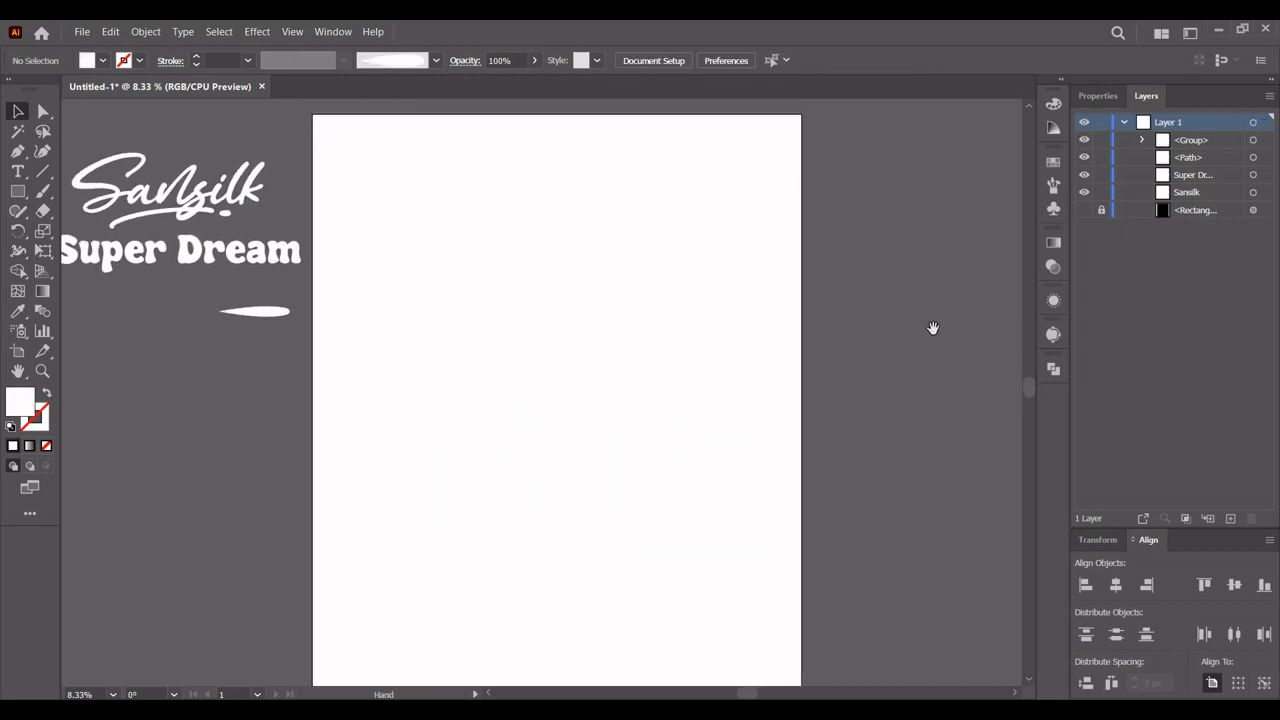
{"action": "left_click", "coordinate": [81, 33]}
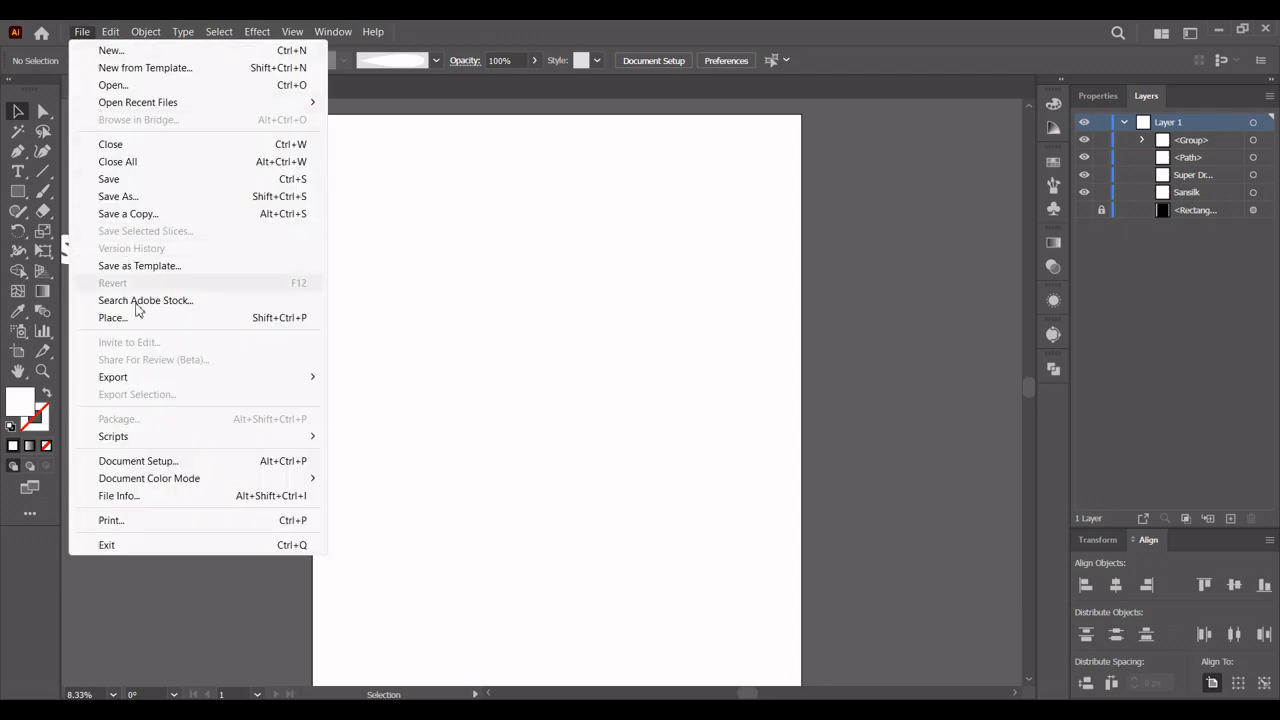
{"action": "mouse_move", "coordinate": [309, 381]}
{"action": "left_click", "coordinate": [378, 412]}
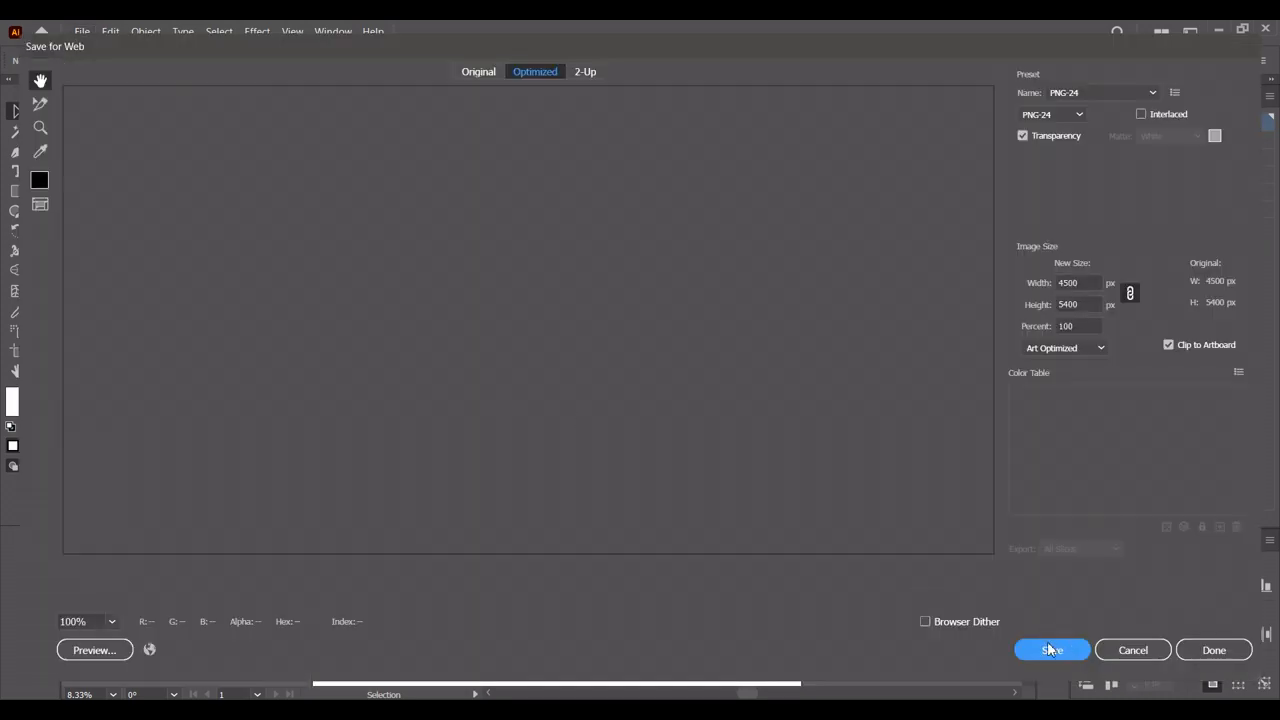
{"action": "left_click", "coordinate": [1049, 650]}
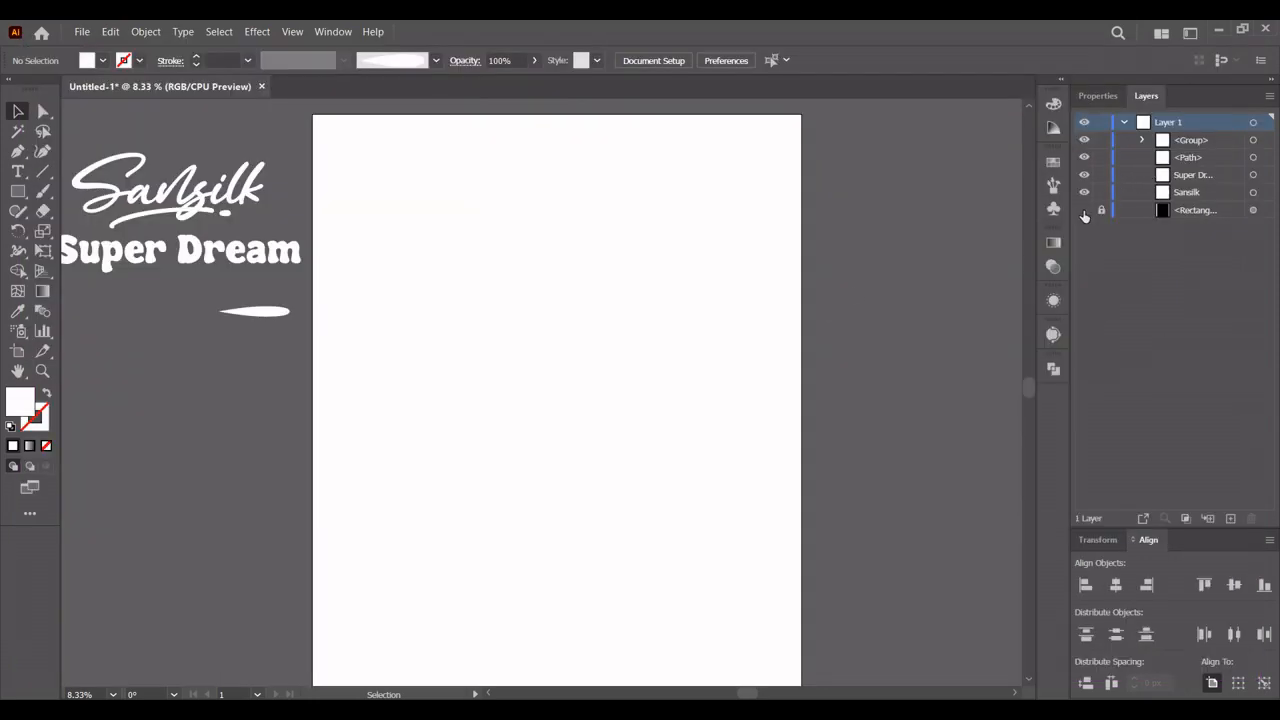
{"action": "left_click", "coordinate": [1084, 212]}
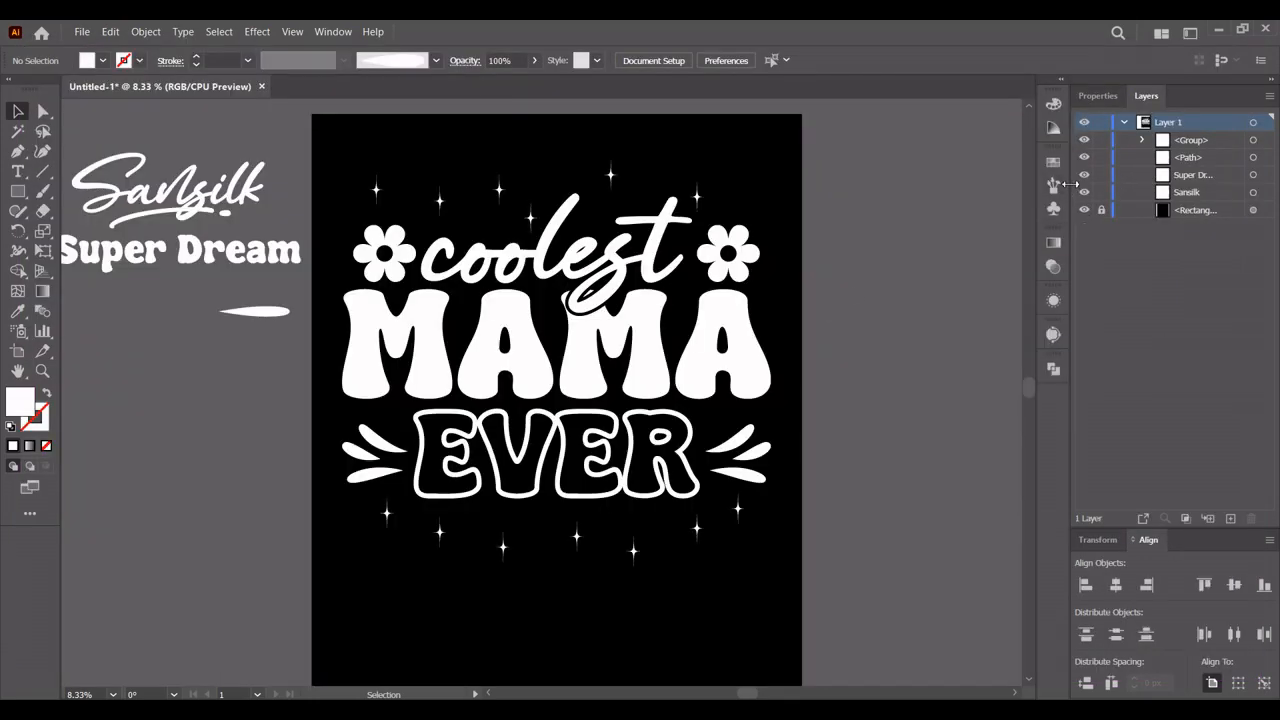